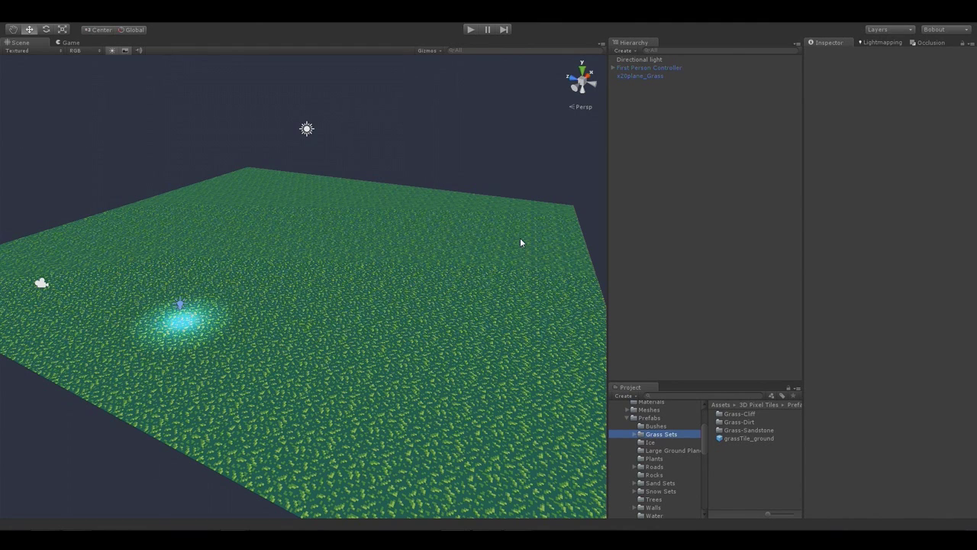
Examine the first person controller, the directional light and the grass ground plane in the scene.
left_click_drag(456, 368, 397, 372, "alt")
right_click_drag(397, 372, 398, 363)
key("w")
left_click_drag(398, 364, 333, 348, "alt")
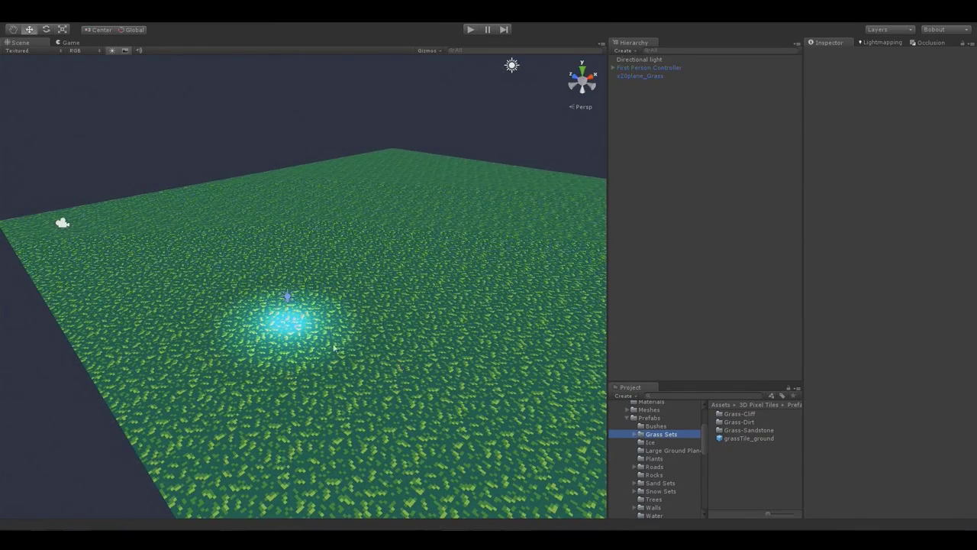
left_click(288, 298)
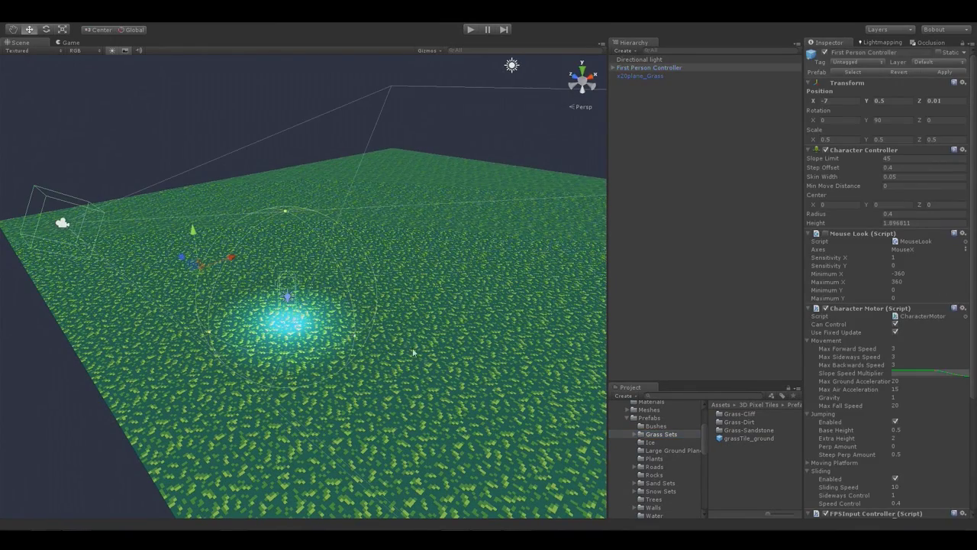
mouse_move(425, 343)
left_mouse_down("alt")
mouse_move(466, 353)
mouse_move(483, 329)
mouse_move(460, 338)
mouse_move(407, 331)
mouse_move(420, 336)
left_mouse_up("alt")
left_click(441, 111)
left_click_drag(384, 305, 441, 249, "alt")
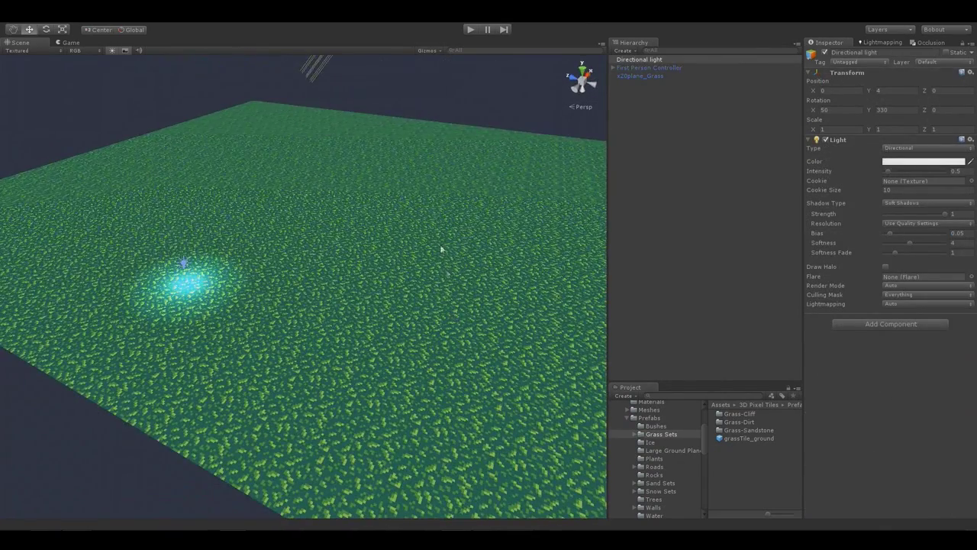
left_click(428, 200)
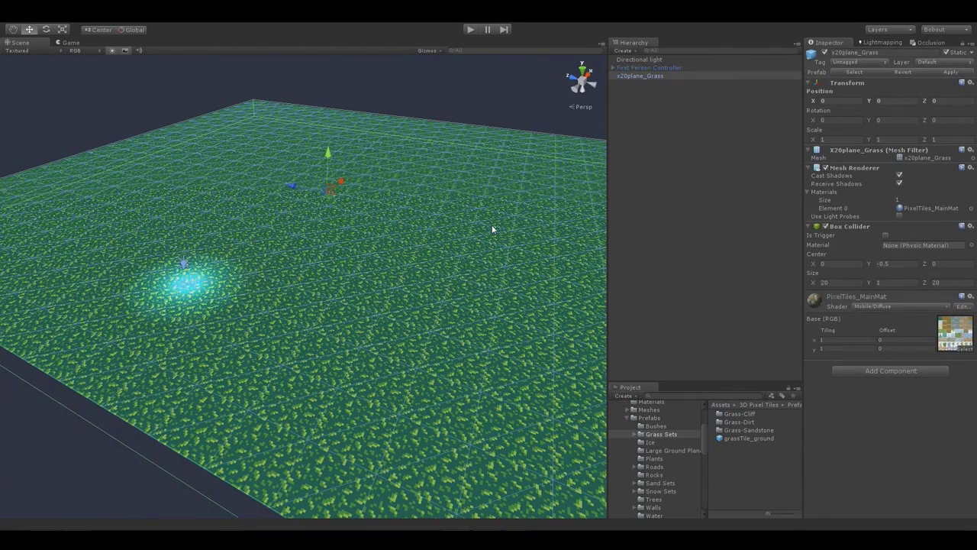
left_click_drag(439, 254, 405, 249, "alt")
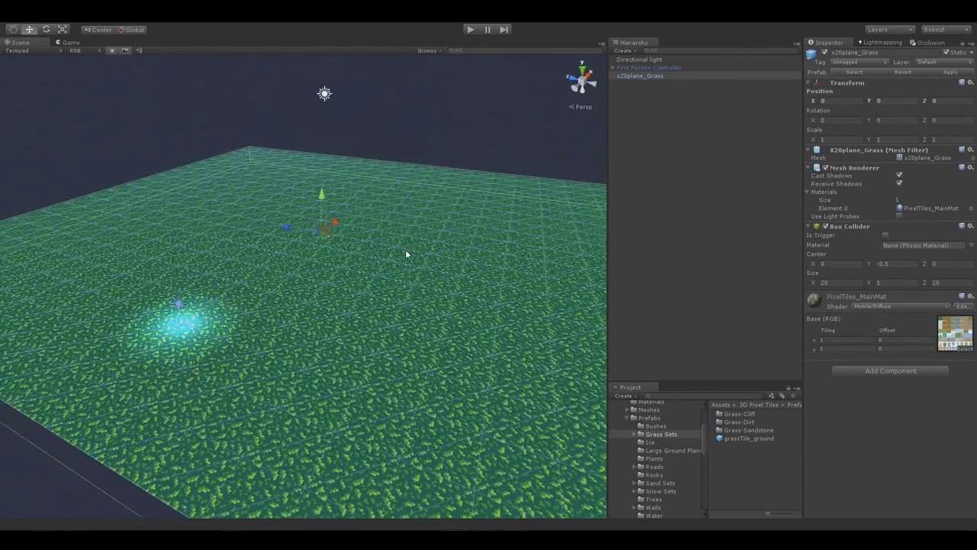
Open the Grass-Dirt prefab folder and place a grassDTile_wallLower tile on the grass plane.
double_click(739, 421)
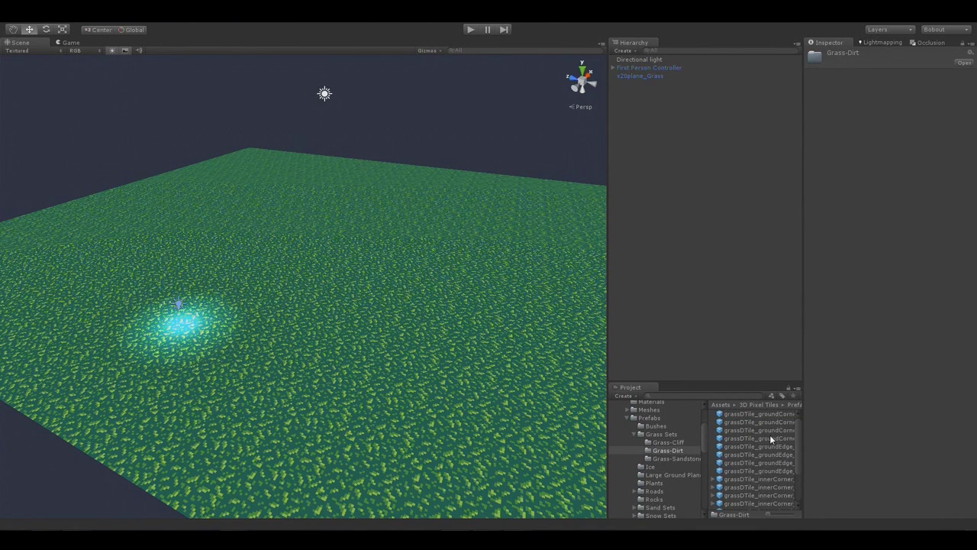
scroll(770, 437, "down", 3)
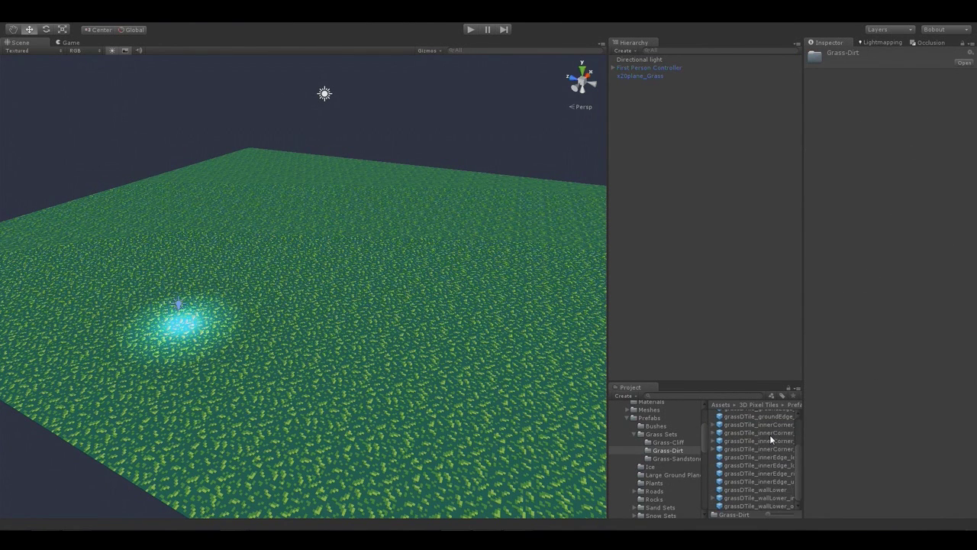
left_click(751, 490)
left_click_drag(911, 446, 838, 424)
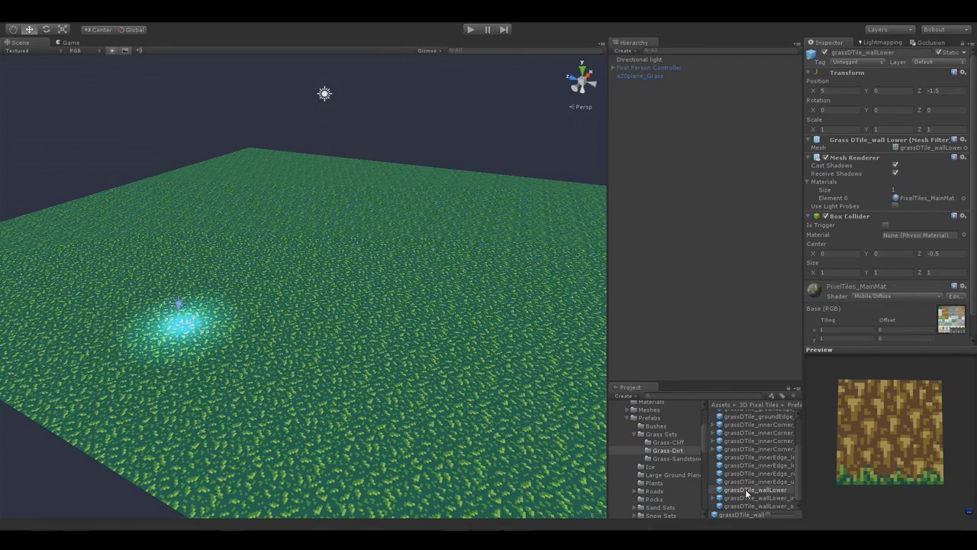
left_click_drag(745, 489, 512, 400)
Rotate the lower wall tile to -90 degrees about Y using rotation snapping.
key("e")
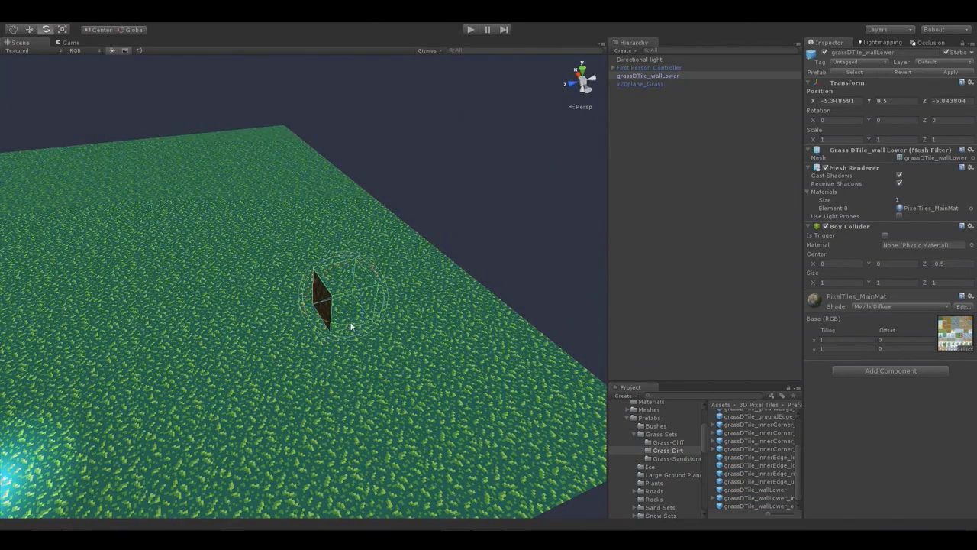
left_click_drag(372, 329, 476, 317, "ctrl")
left_click_drag(494, 386, 400, 395, "alt")
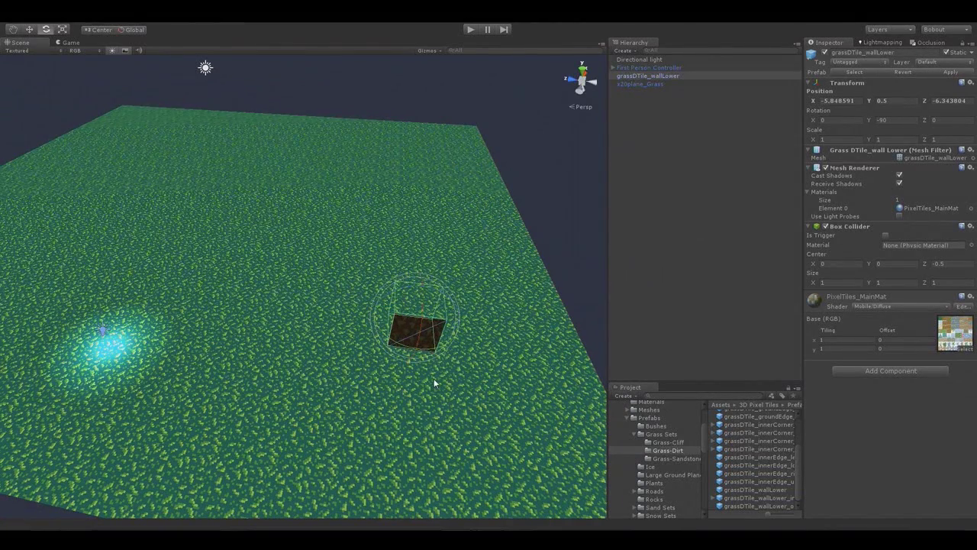
Review the move, scale and rotation increments in the Snap settings and close them.
left_click(29, 17)
left_click(69, 288)
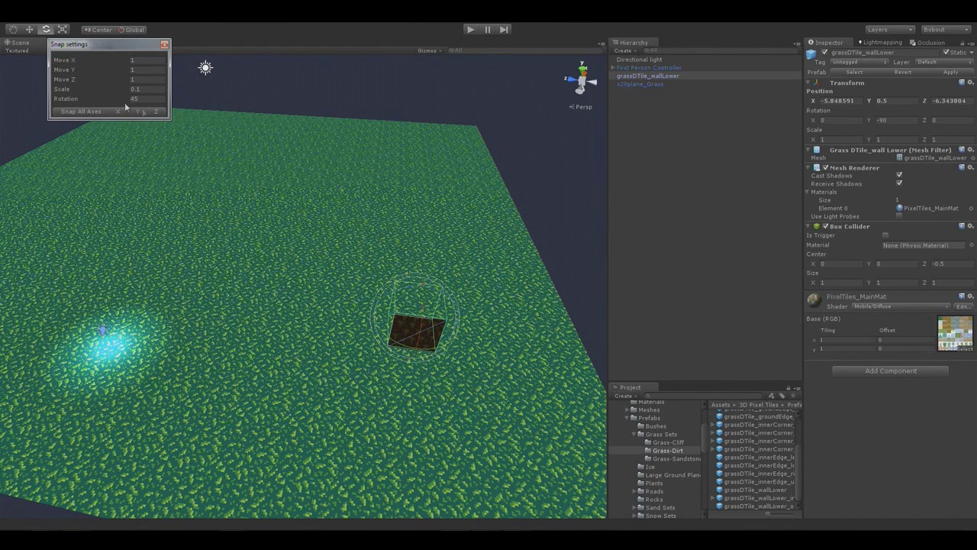
left_click(163, 46)
Vertex-snap the lower wall tile to the ground grid at X -5, Y 0.5, Z -0.5.
left_click_drag(346, 356, 301, 384, "alt")
mouse_move(396, 379)
left_mouse_down("alt")
mouse_move(393, 360)
mouse_move(396, 369)
left_mouse_up("alt")
key("w")
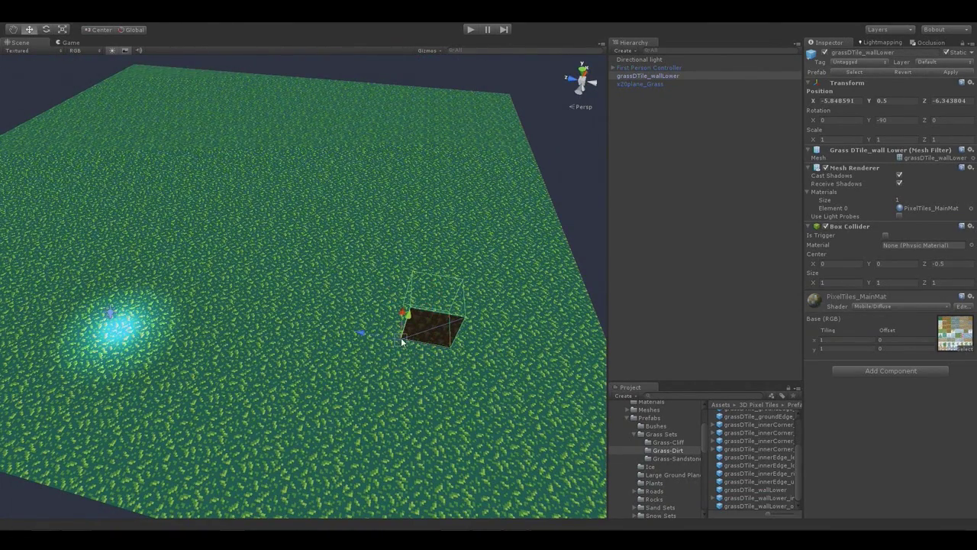
key("v")
left_click_drag(403, 342, 177, 260)
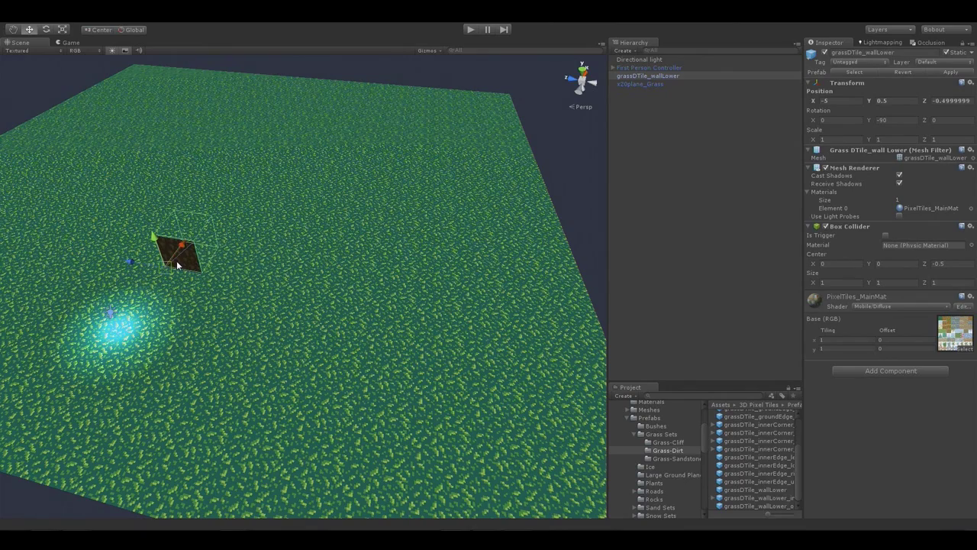
Duplicate the lower wall tile and move the copies along Z in one-unit snaps to form a row of five.
left_click_drag(354, 273, 352, 322, "alt")
key("ctrl+d")
left_click_drag(282, 277, 419, 283, "ctrl")
key("ctrl+d")
key("ctrl+d")
key("ctrl+d")
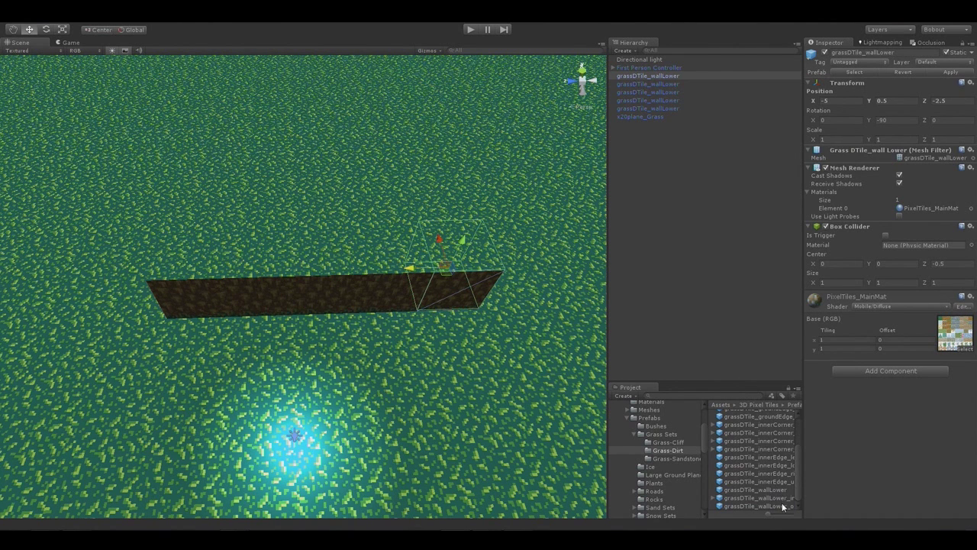
Place grassDTile_wallLower_outerCorner, rotate it to Y -90, and snap it to the wall's end at Z 2.503125.
left_click(783, 506)
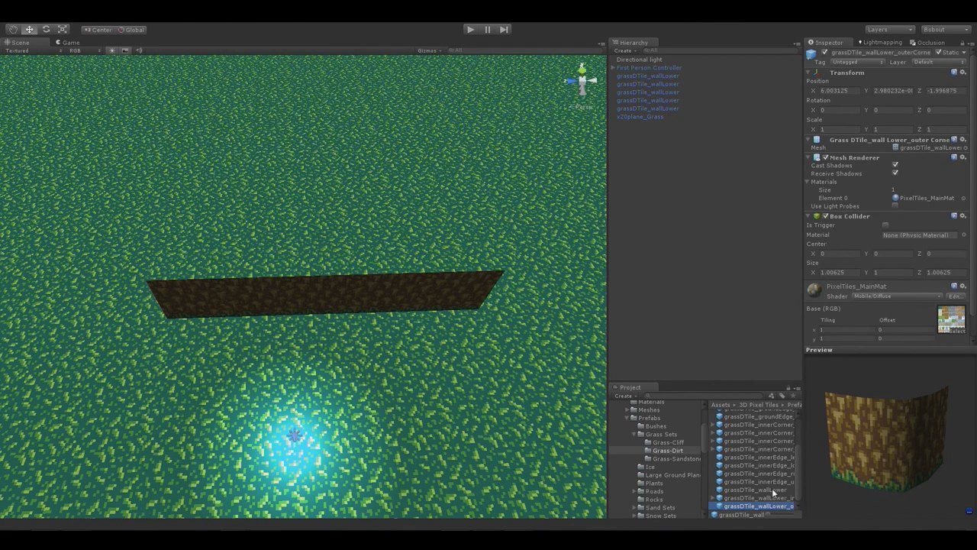
left_click_drag(775, 507, 543, 381)
left_click_drag(463, 399, 588, 337, "alt")
key("e")
key("w")
left_click_drag(539, 287, 236, 328)
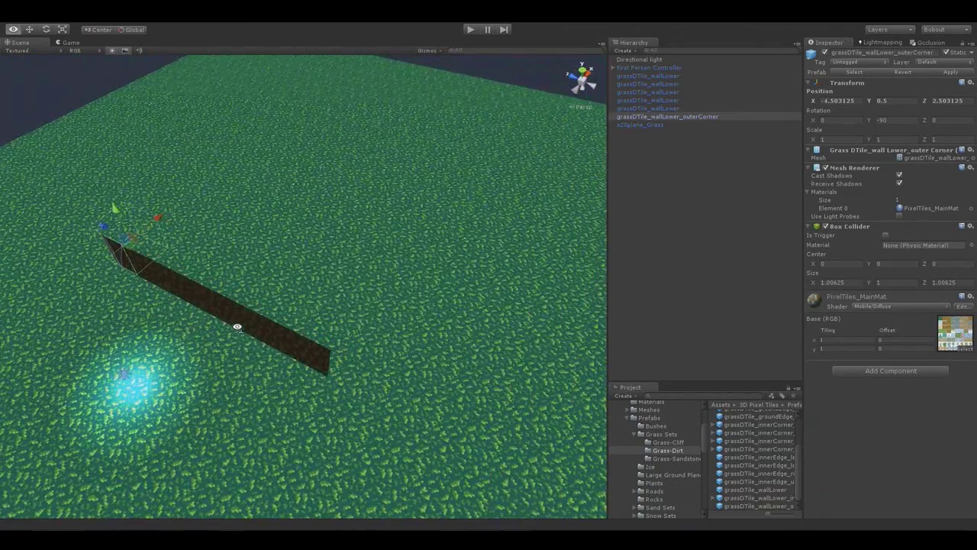
Duplicate the outer corner, rotate the copy to Y -180, and snap it to the opposite end of the wall row.
key("ctrl+d")
left_click_drag(101, 233, 304, 290)
key("e")
left_click_drag(373, 390, 444, 374, "ctrl")
key("w")
key("v")
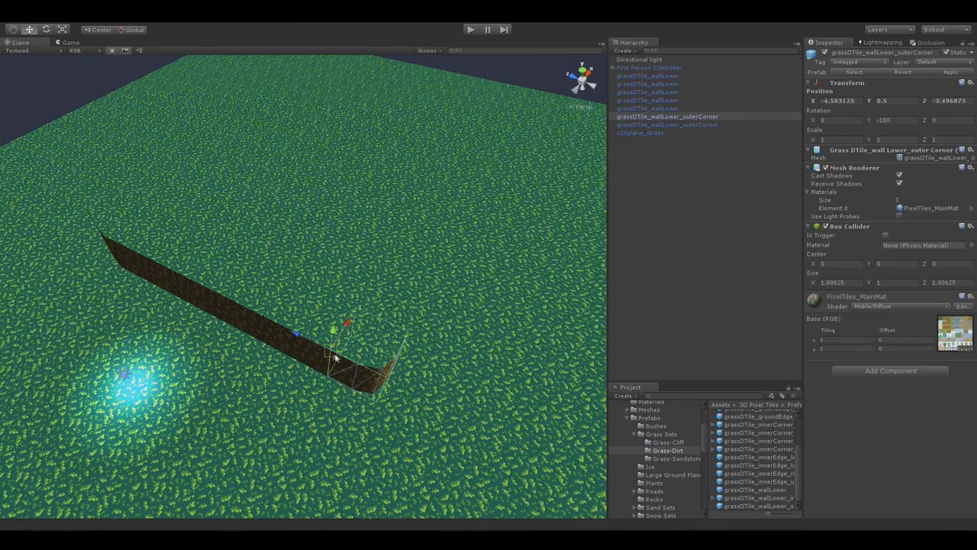
left_click_drag(338, 367, 229, 403, "alt")
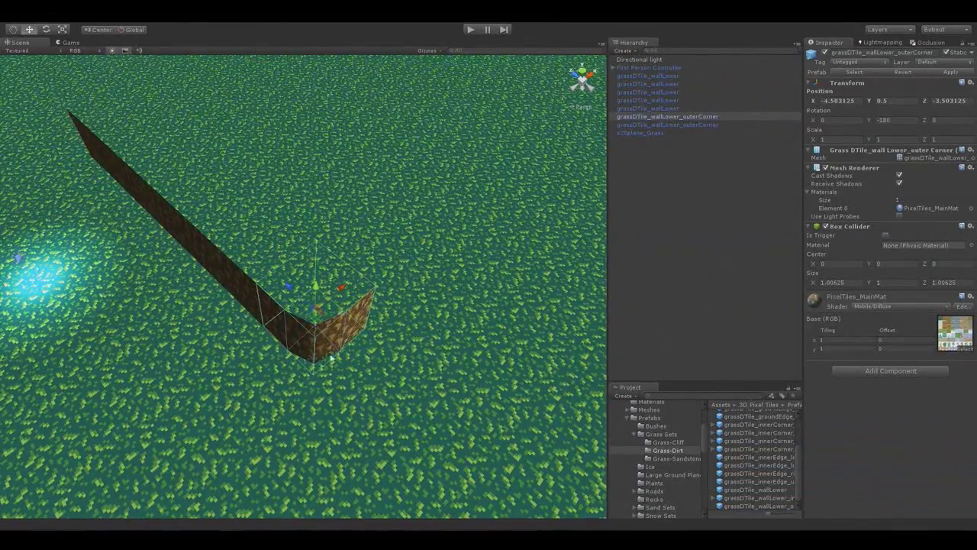
Duplicate the row of five lower wall tiles, rotate the copies 90 degrees, and snap them to a corner as a side wall.
left_click_drag(371, 222, 435, 334, "alt")
left_click(286, 333)
left_click(128, 252, "shift")
left_click(162, 264, "shift")
left_click(208, 286, "shift")
left_click(239, 306, "shift")
left_click_drag(239, 307, 357, 355, "alt")
key("ctrl+d")
key("e")
left_click_drag(205, 290, 348, 259, "ctrl")
key("w")
left_click_drag(129, 330, 596, 388)
right_click_drag(596, 387, 596, 387)
key("a")
Duplicate the side wall, rotate the copy to Y 0, and vertex-snap it to the other outer corner.
key("ctrl+d")
left_click_drag(429, 231, 295, 224, "ctrl")
key("e")
left_click_drag(274, 277, 72, 284, "ctrl")
left_click_drag(289, 313, 469, 308, "alt")
key("w")
key("v")
left_click_drag(376, 299, 353, 329)
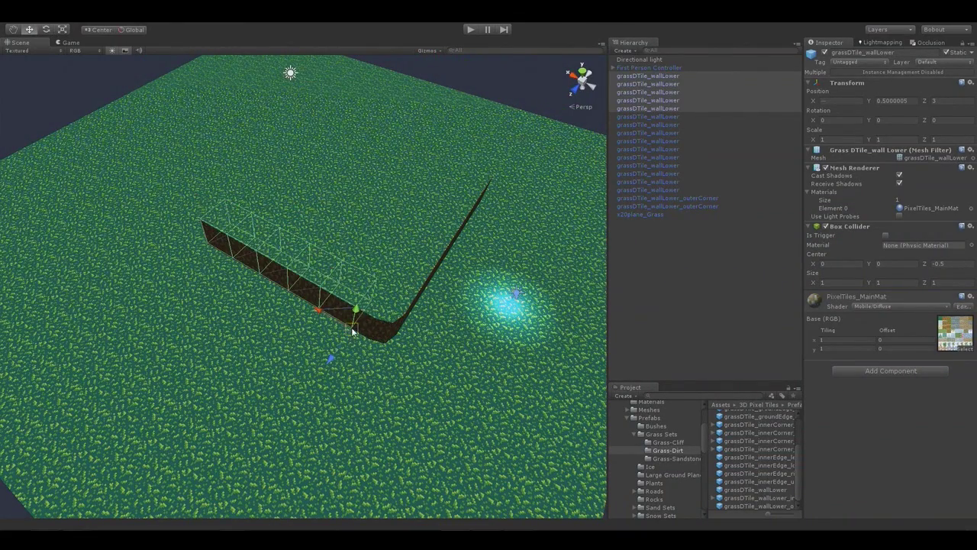
Duplicate the front wall row with both outer corners, rotate the copies 180 degrees, and snap them to close the back of the enclosure.
left_click_drag(532, 308, 525, 271, "alt")
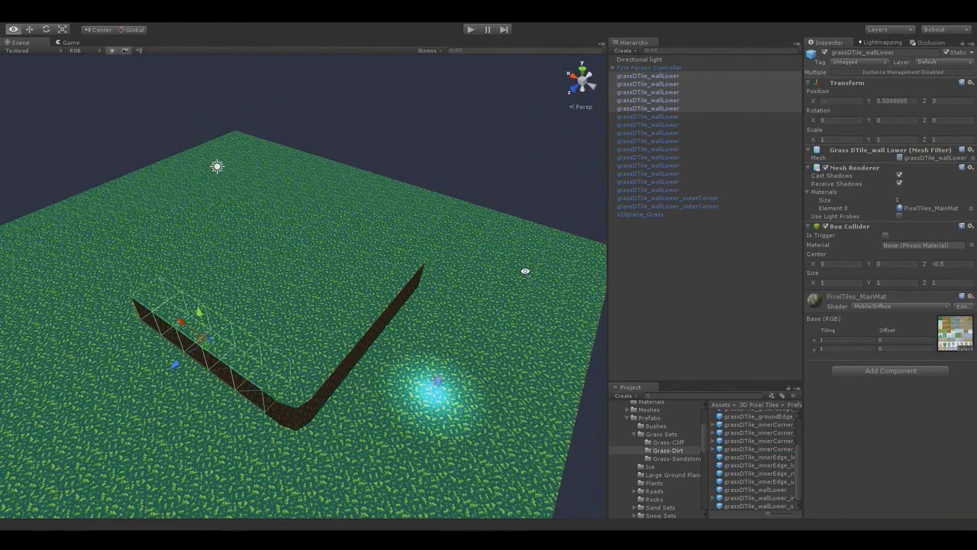
left_click(287, 417)
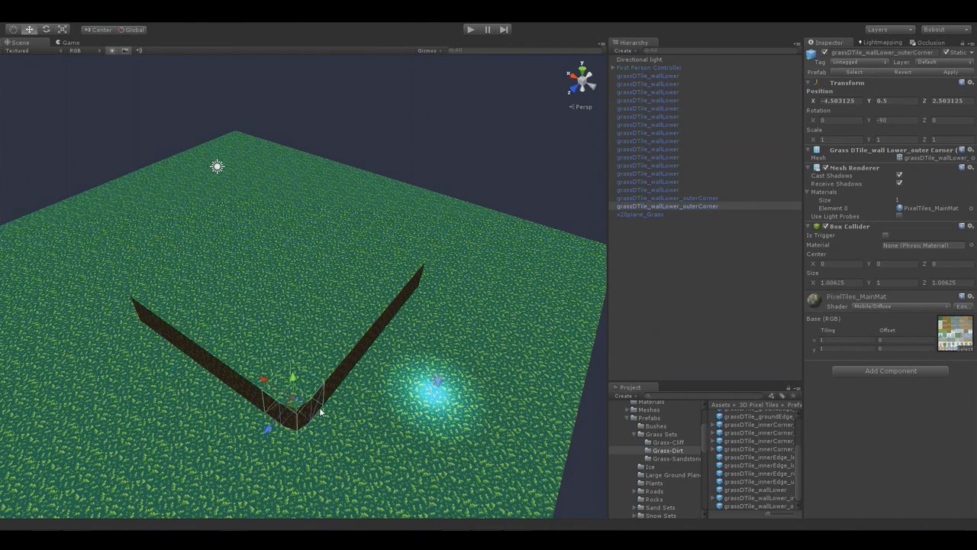
left_click(331, 391, "shift")
left_click(360, 364, "shift")
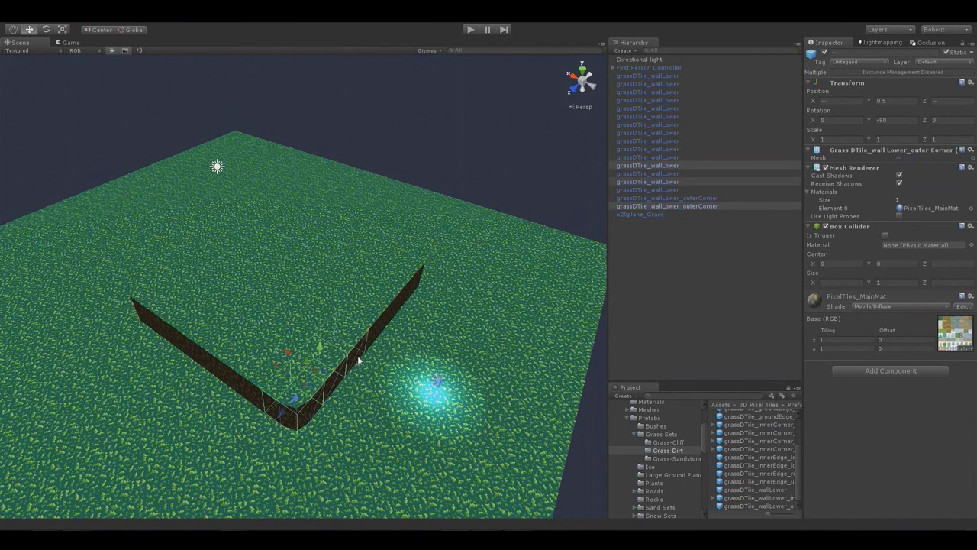
left_click(375, 343, "shift")
left_click(397, 312, "shift")
left_click(410, 291, "shift")
left_click(421, 275, "shift")
left_click_drag(422, 275, 233, 290, "alt")
key("ctrl+d")
key("e")
left_click_drag(204, 325, 962, 454, "ctrl")
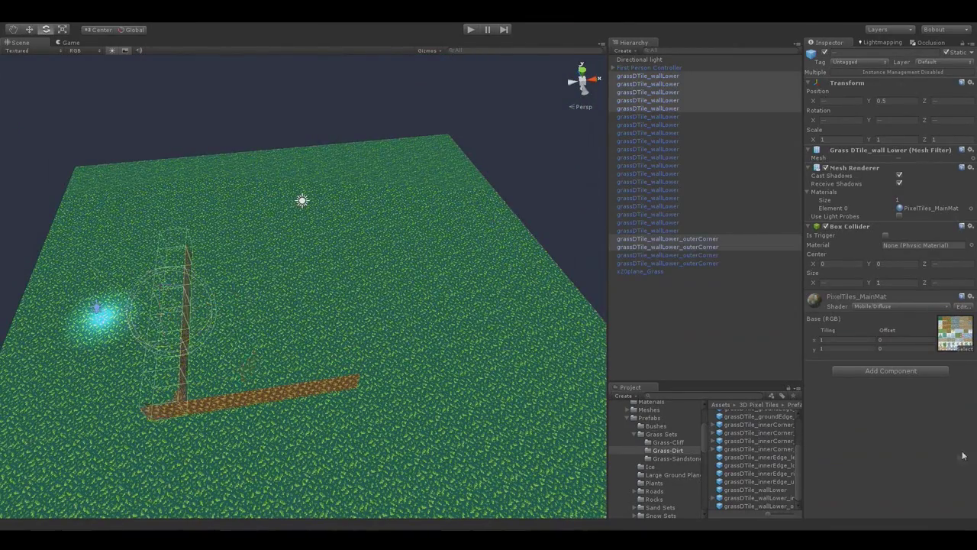
key("w")
left_click_drag(145, 407, 367, 378)
left_click(536, 216)
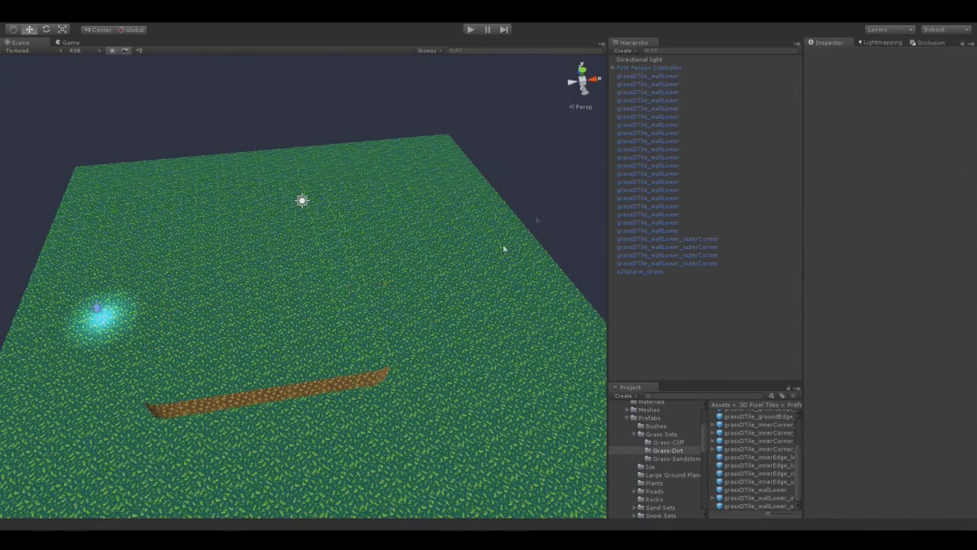
Open the Dirt Walls folder among the wall prefabs.
middle_click_drag(504, 247, 49, 183)
left_click_drag(279, 404, 485, 388, "alt")
right_click_drag(486, 389, 531, 353)
right_click_drag(418, 381, 417, 371)
scroll(677, 469, "down", 1)
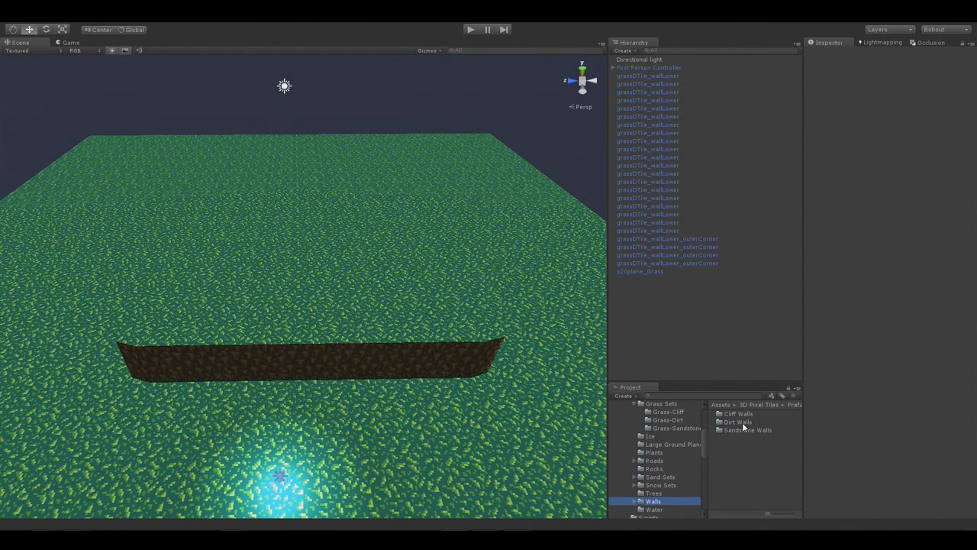
double_click(739, 421)
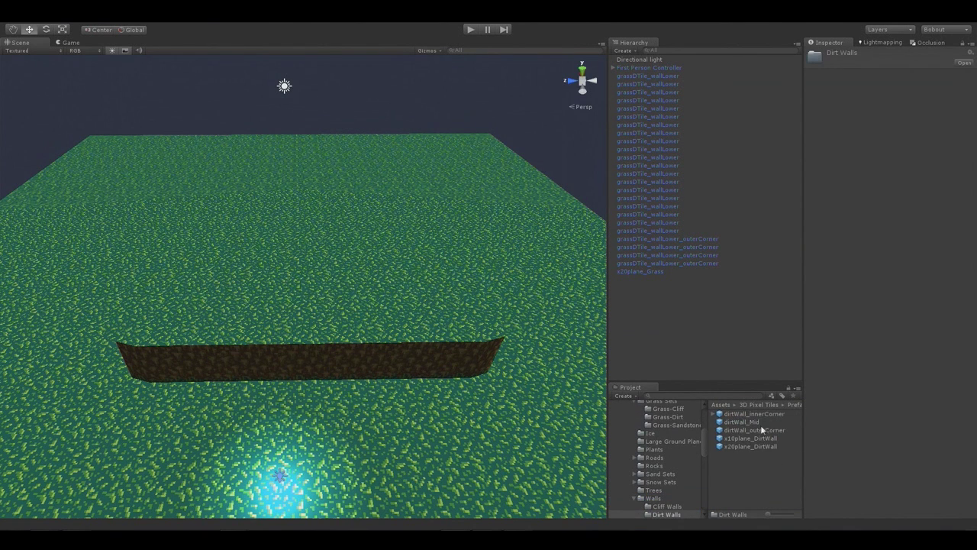
left_click(764, 413)
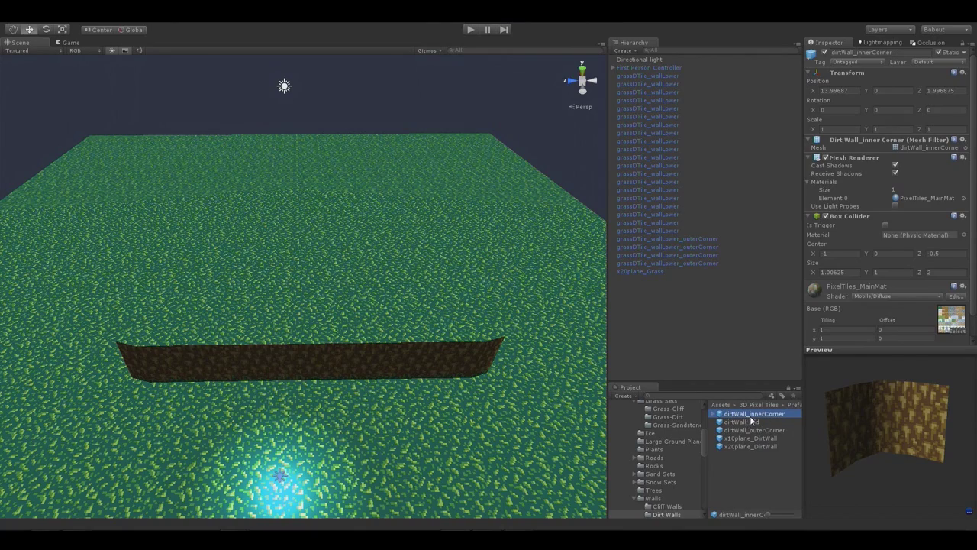
left_click_drag(752, 414, 835, 458)
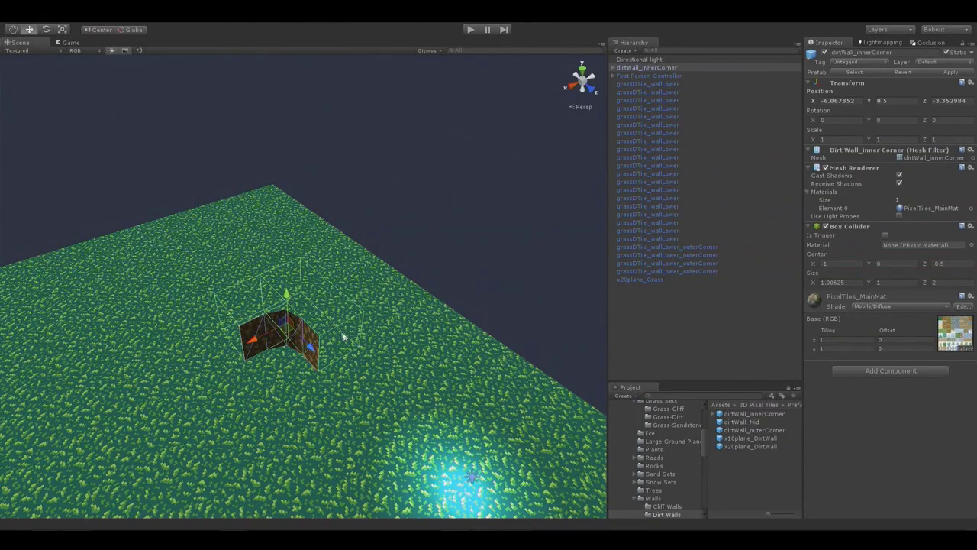
left_click_drag(367, 371, 284, 333, "alt")
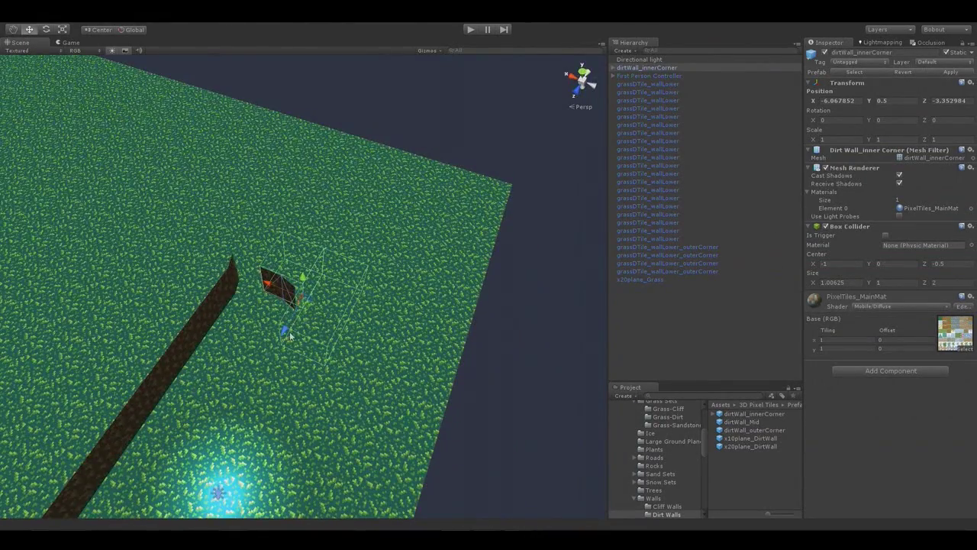
left_click_drag(353, 313, 383, 389, "alt")
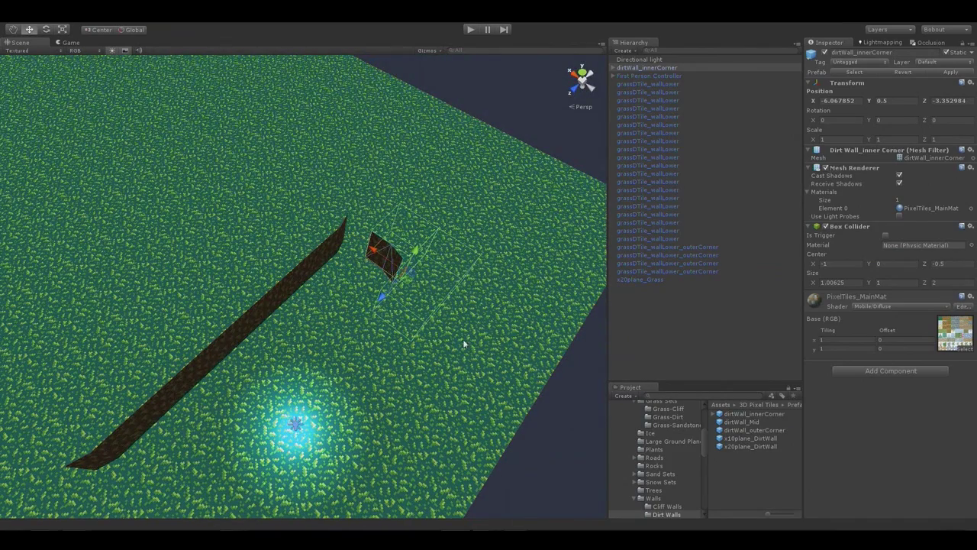
key("Delete")
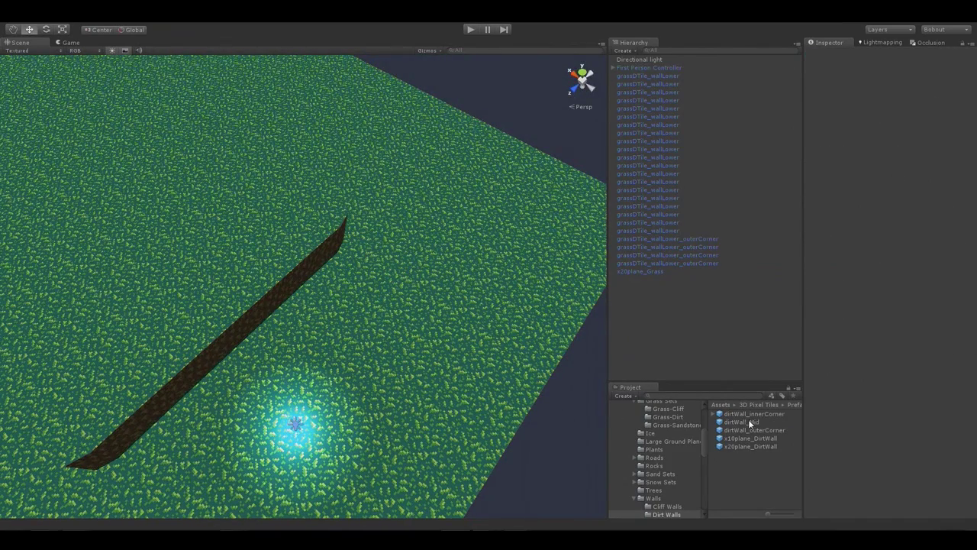
Place a dirtWall_Mid tile and vertex-snap it on top of the front lower wall.
left_click_drag(750, 421, 401, 279)
key("w")
key("v")
left_click_drag(451, 414, 322, 358)
Duplicate the dirtWall_Mid tile and spread the copies along Z to form a five-tile second level on the front wall.
key("ctrl+d")
key("ctrl+d")
key("ctrl+d")
left_click_drag(293, 289, 363, 347, "ctrl")
key("ctrl+d")
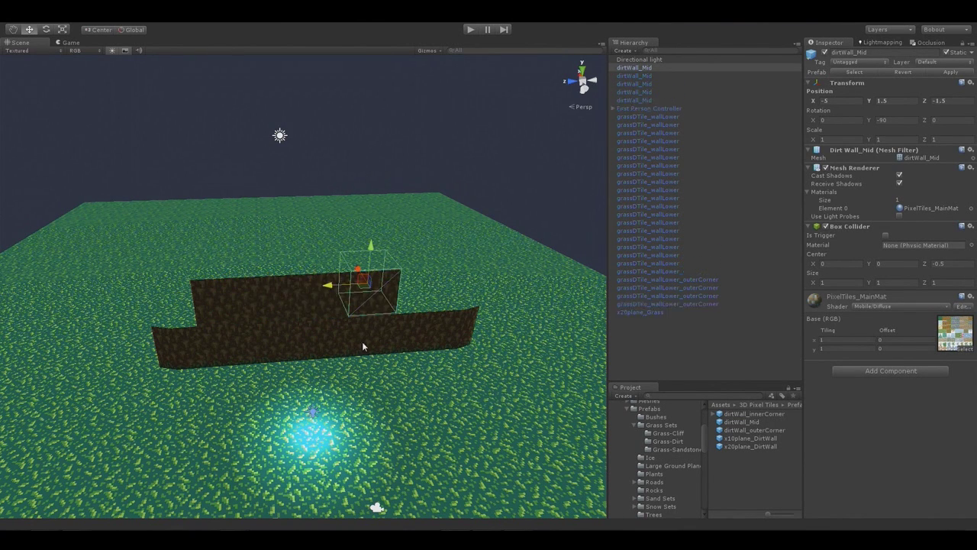
left_click_drag(339, 286, 384, 309, "ctrl")
Duplicate the five upper front tiles, rotate the copies to Y 0, and snap them on top of the side wall at Z 3.
left_click(331, 302, "shift")
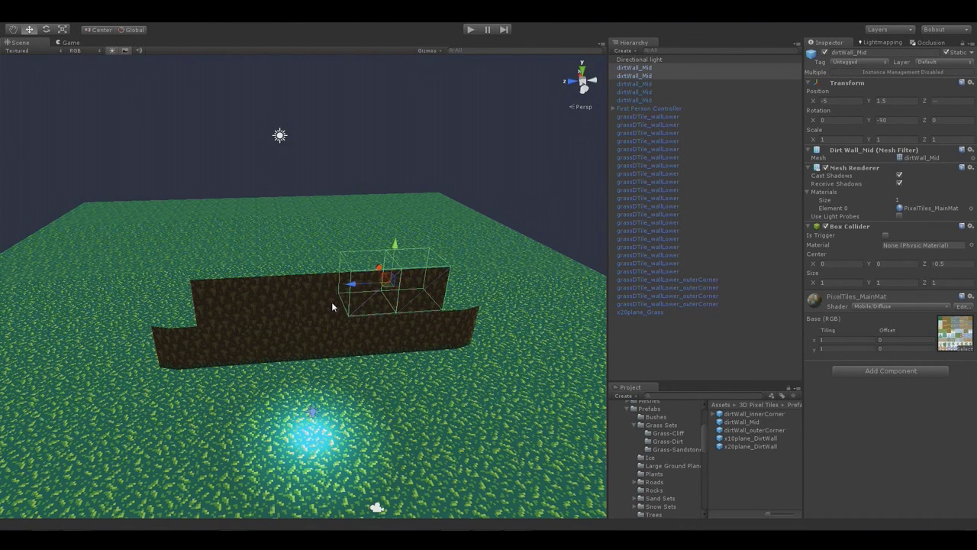
left_click(296, 309, "shift")
left_click(258, 312, "shift")
left_click(214, 319, "shift")
left_click_drag(290, 389, 474, 394, "alt")
key("ctrl+d")
key("e")
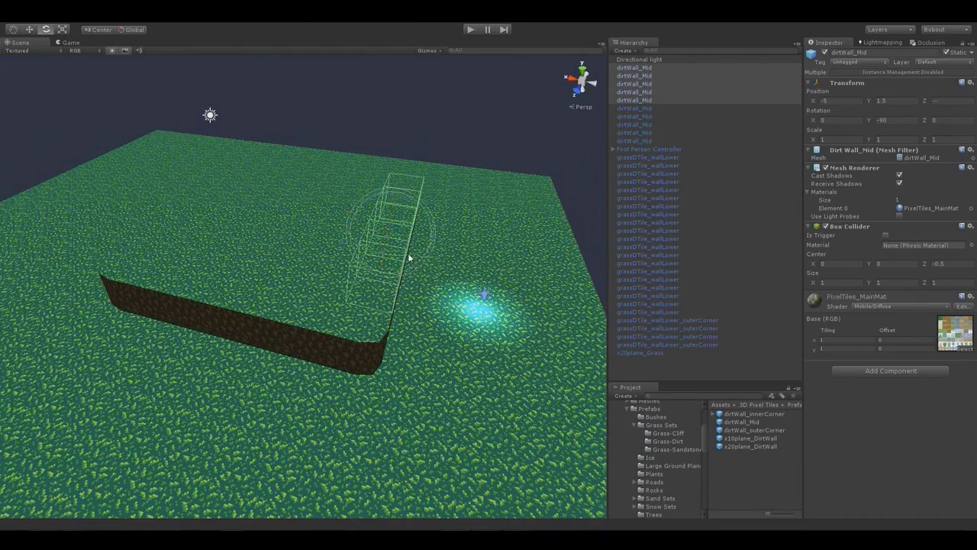
left_click_drag(408, 258, 277, 264)
key("w")
left_click_drag(396, 231, 630, 382)
Duplicate the five upper tiles at Z 3, rotate the copies to Y 90, and move them onto the wall at X 2.
key("ctrl+d")
key("e")
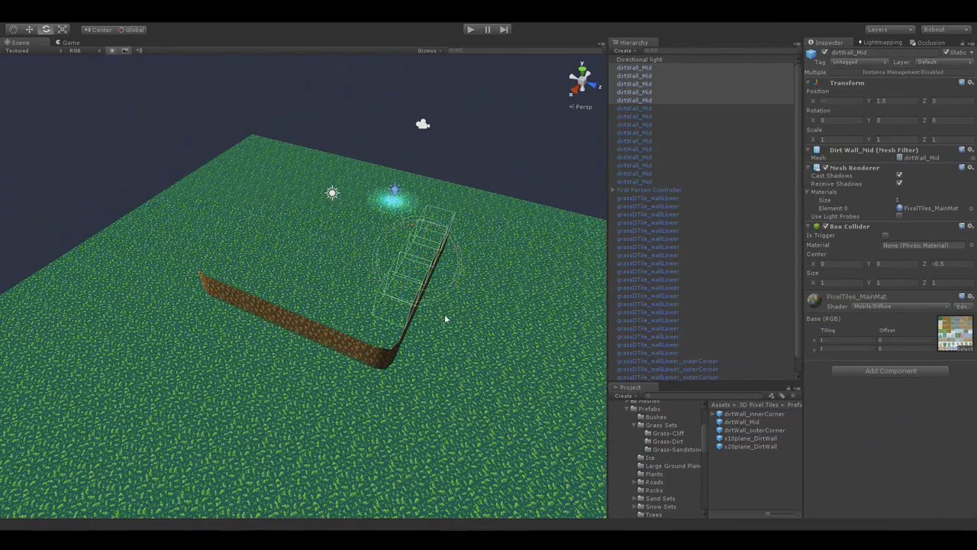
left_click_drag(434, 288, 324, 302)
key("w")
left_click_drag(500, 309, 583, 357)
Duplicate the five upper tiles at X 2, rotate the copies to Y 180, and move them toward the remaining side wall.
key("ctrl+d")
key("d")
right_click_drag(490, 348, 516, 347)
key("e")
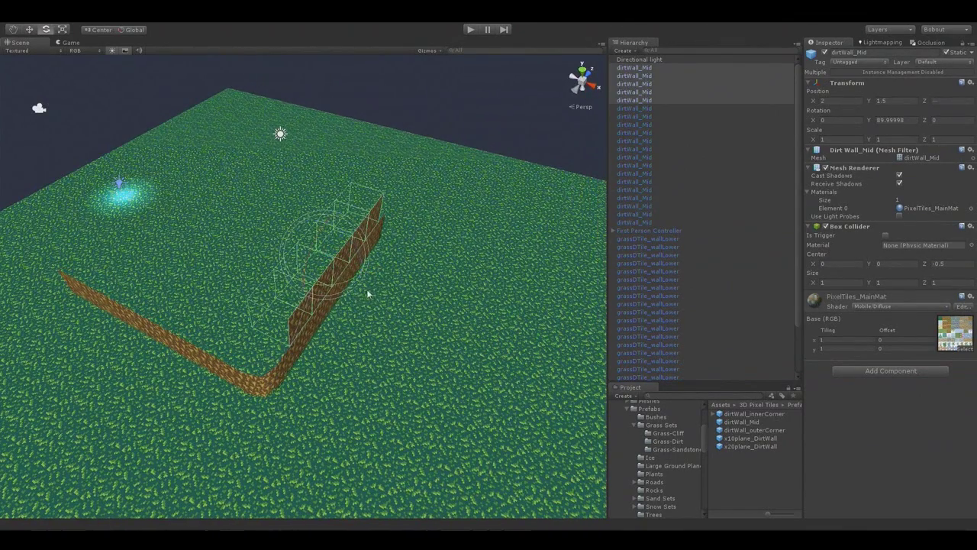
left_click_drag(340, 286, 242, 307)
key("w")
left_click_drag(319, 239, 238, 379)
Select the five tiles rotated to Y 180 and vertex-snap them on top of the remaining side wall.
right_click_drag(352, 395, 559, 397)
key("a")
left_click_drag(558, 396, 404, 414, "alt")
left_click(354, 380)
left_click(398, 348)
left_click_drag(420, 355, 359, 321, "alt")
left_click(386, 306)
left_click(314, 314, "shift")
left_click(277, 327, "shift")
left_click(256, 327, "shift")
left_click(212, 338, "shift")
key("v")
left_click_drag(187, 360, 687, 419)
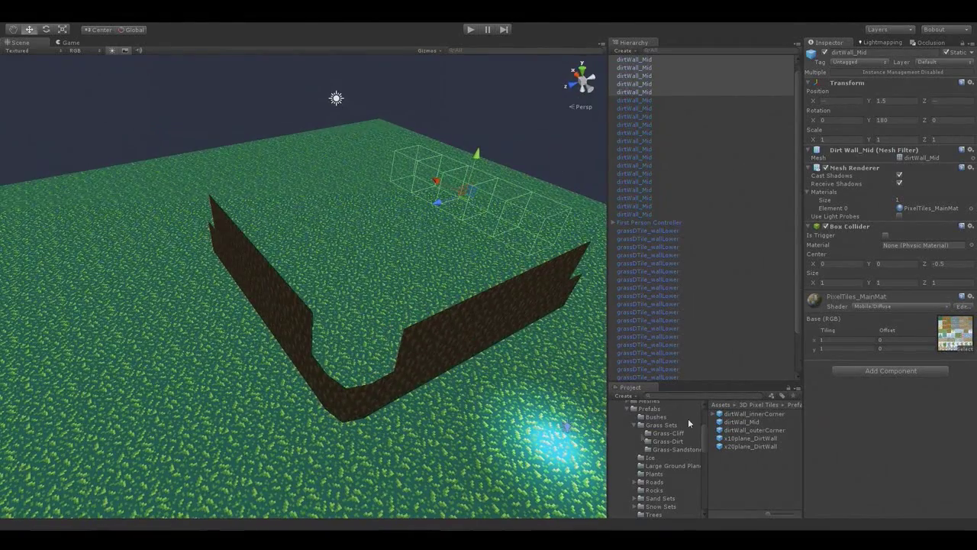
Place a dirtWall_outerCorner prefab and snap it into the second-level corner gap at X 1.5, Z 2.5.
left_click(753, 431)
left_click_drag(760, 434, 557, 419)
left_click_drag(404, 268, 273, 428)
right_click_drag(374, 427, 197, 356)
key("w")
key("d")
key("a")
left_click(238, 153)
right_click_drag(344, 301, 593, 378)
key("a")
key("s")
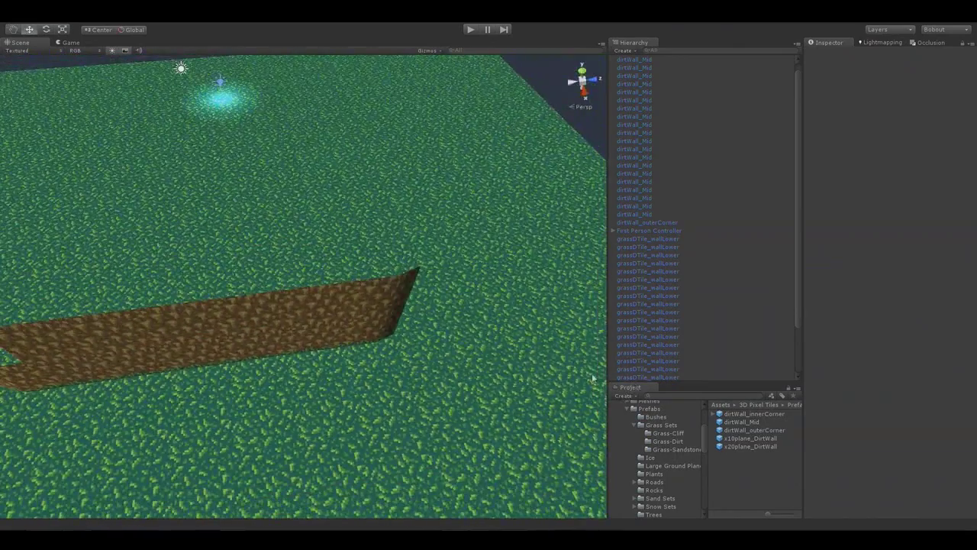
Duplicate the outer corner, rotate the copy to Y 90, and vertex-snap it into the gap at X 1.5, Z -3.5.
left_click(398, 312)
key("e")
left_click_drag(363, 299, 329, 295, "ctrl")
key("a")
right_click_drag(329, 295, 457, 307)
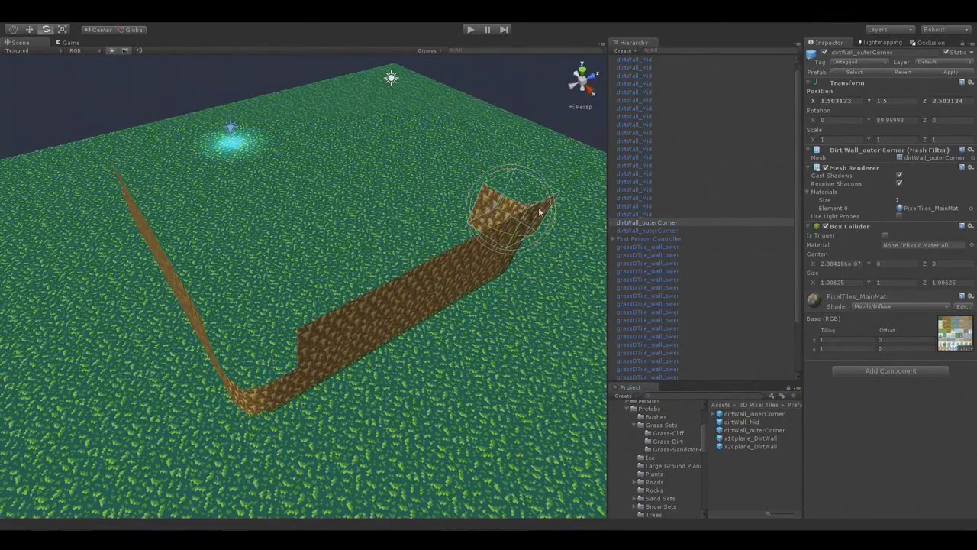
key("w")
key("v")
left_click_drag(561, 193, 298, 337)
right_click_drag(313, 377, 458, 331)
key("a")
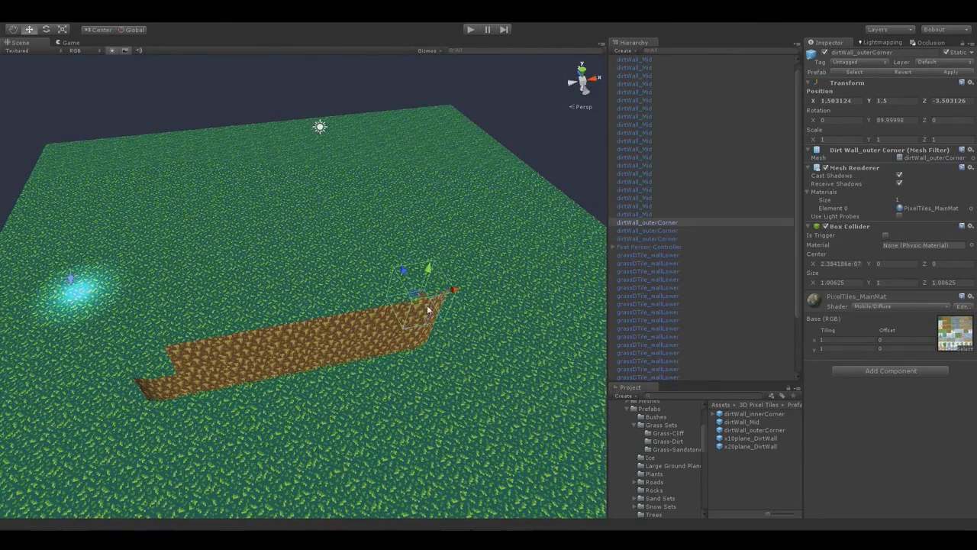
Move another outer corner copy to the gap at X -4.5, Z -3.5 and rotate it to Y 180.
left_click_drag(453, 292, 177, 329)
right_click_drag(177, 330, 363, 373)
key("e")
left_click_drag(356, 377, 302, 347)
key("w")
right_click_drag(302, 349, 578, 352)
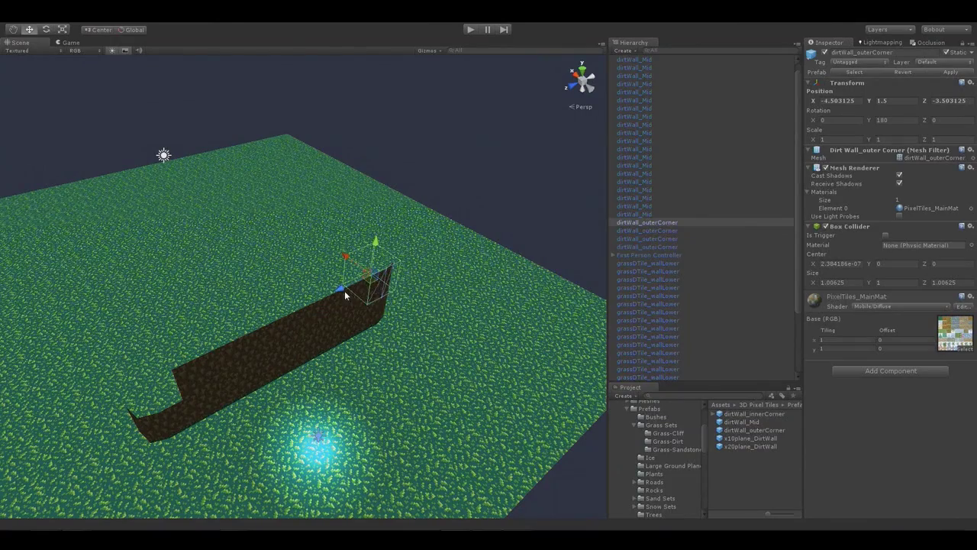
Move the last outer corner copy to the gap at X -4.5, Z 2.5 and rotate it to Y 270.
left_click_drag(345, 289, 290, 374)
key("e")
left_click_drag(354, 347, 203, 364)
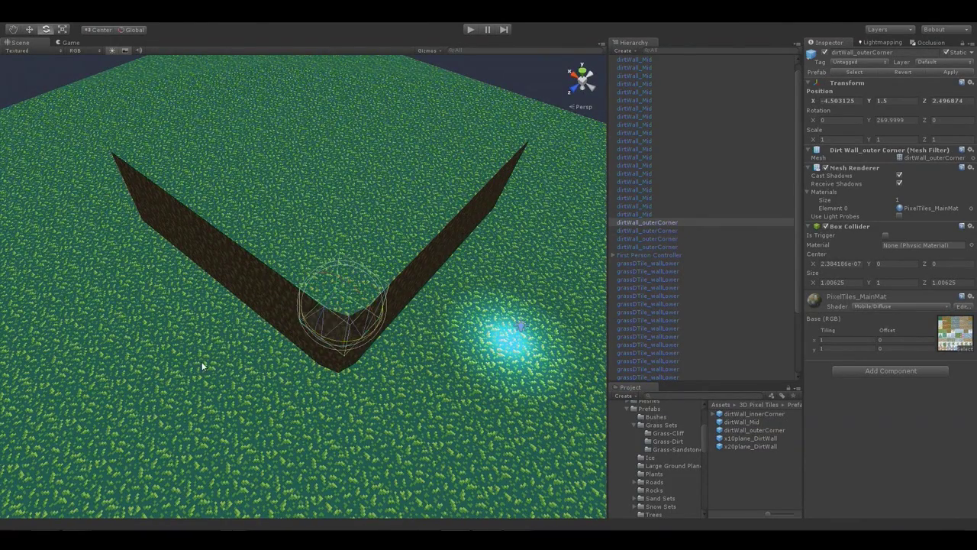
key("w")
right_click_drag(303, 293, 280, 335)
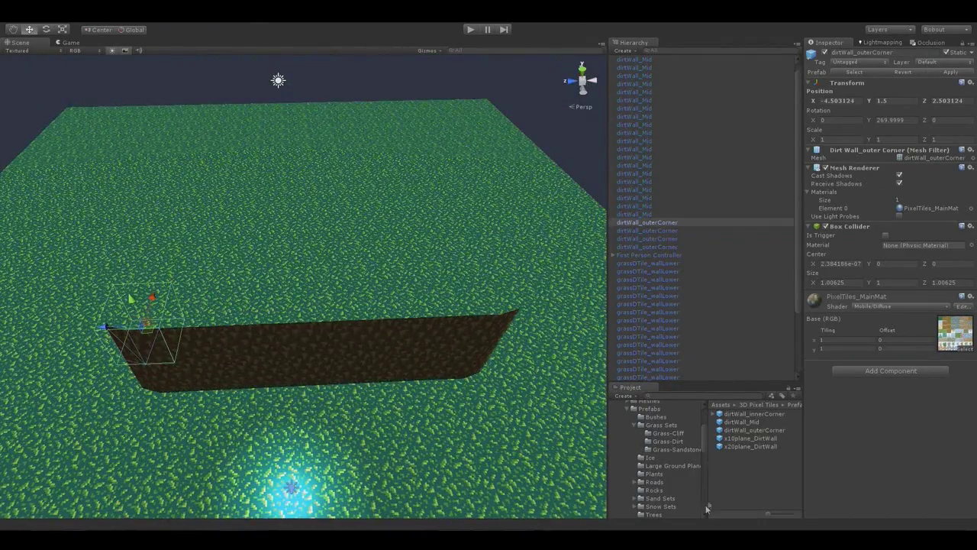
Open the Grass-Dirt folder among the Grass Sets prefabs.
left_click(673, 432)
left_click(674, 443, "shift")
left_click(672, 442)
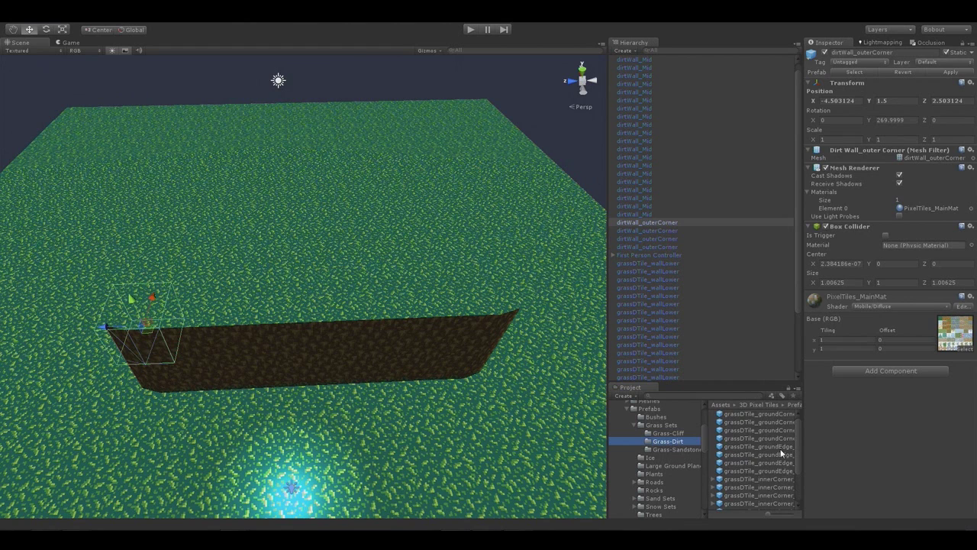
Preview the grassDTile ground edge and ground corner prefabs one by one.
left_click(784, 447)
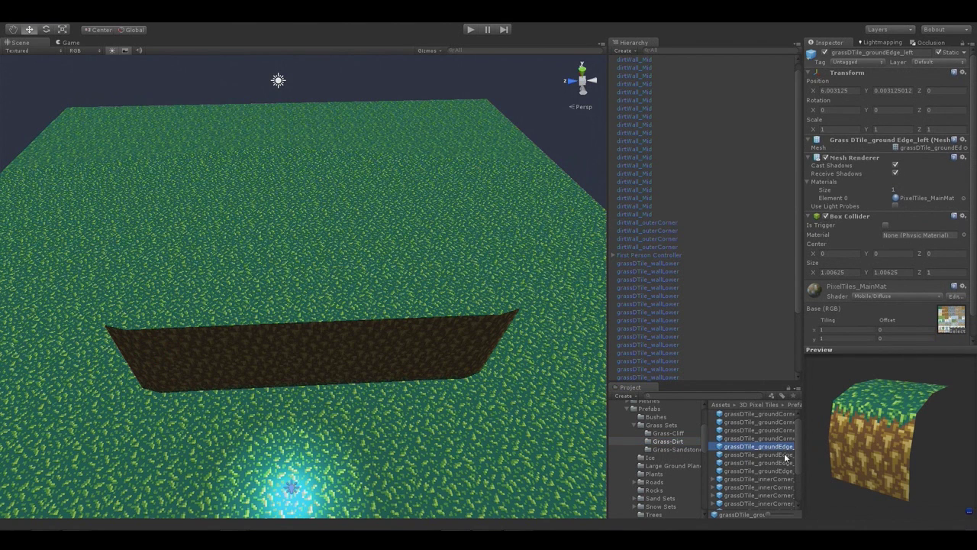
left_click(785, 455)
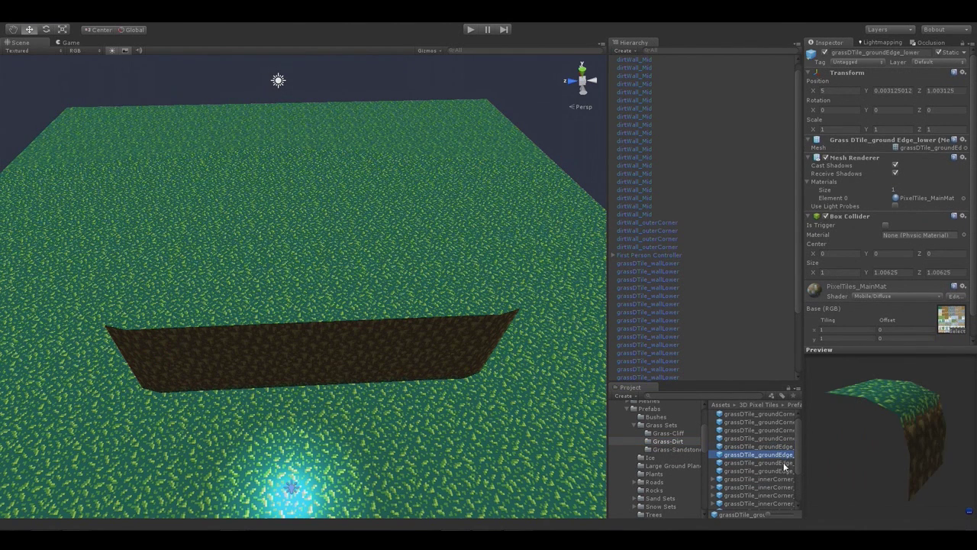
left_click(783, 464)
left_click(784, 471)
left_click(773, 415)
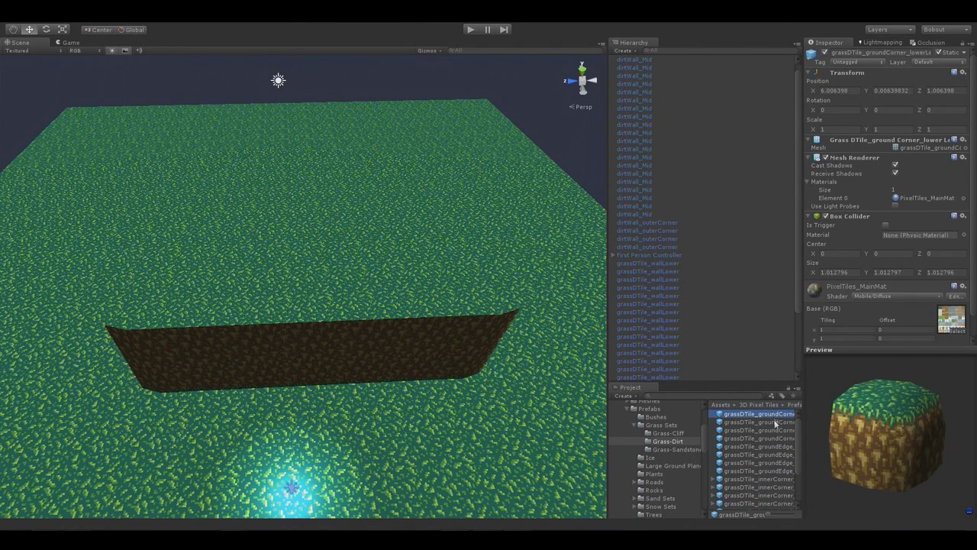
left_click(777, 422)
left_click(777, 429)
left_click(779, 439)
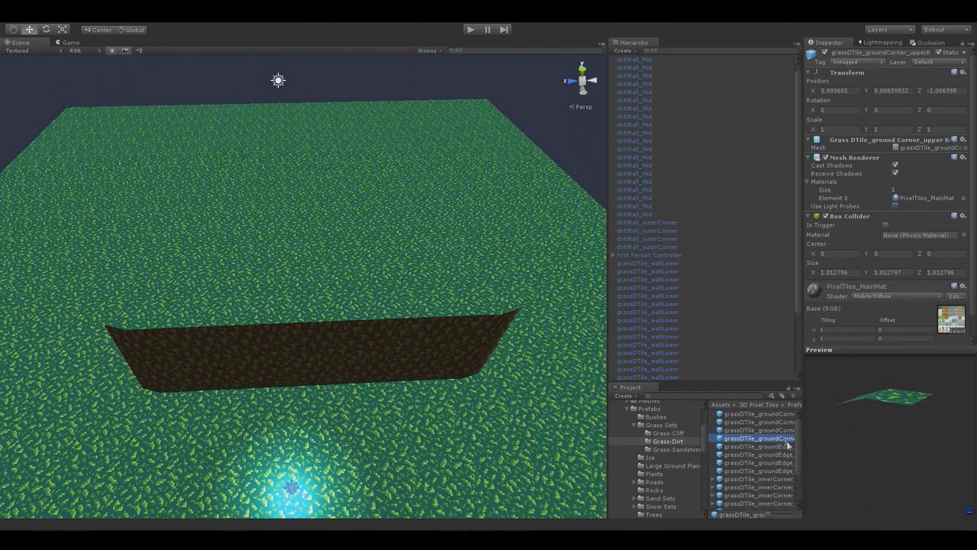
Examine the full names of the ground corner prefabs to tell the lower, upper, left and right variants apart.
left_click(766, 416)
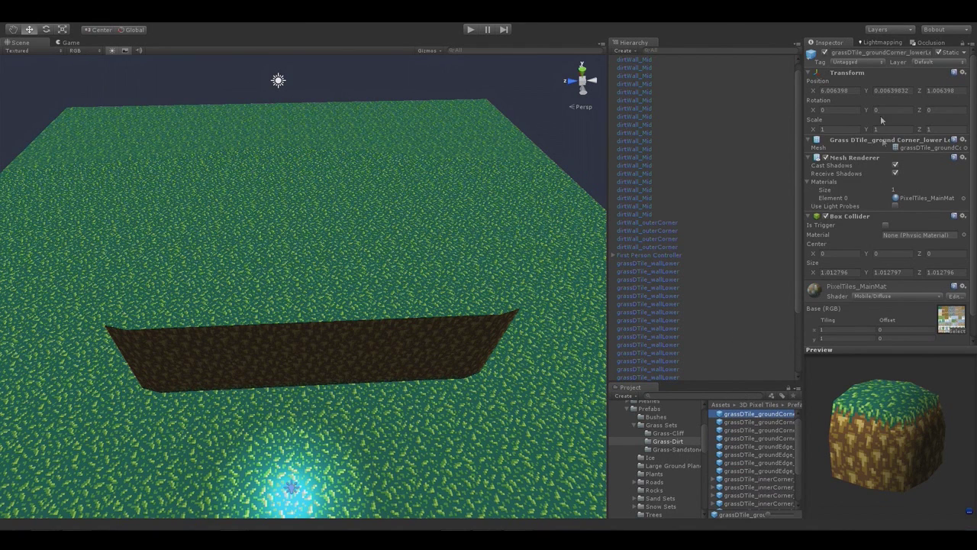
left_click(927, 52)
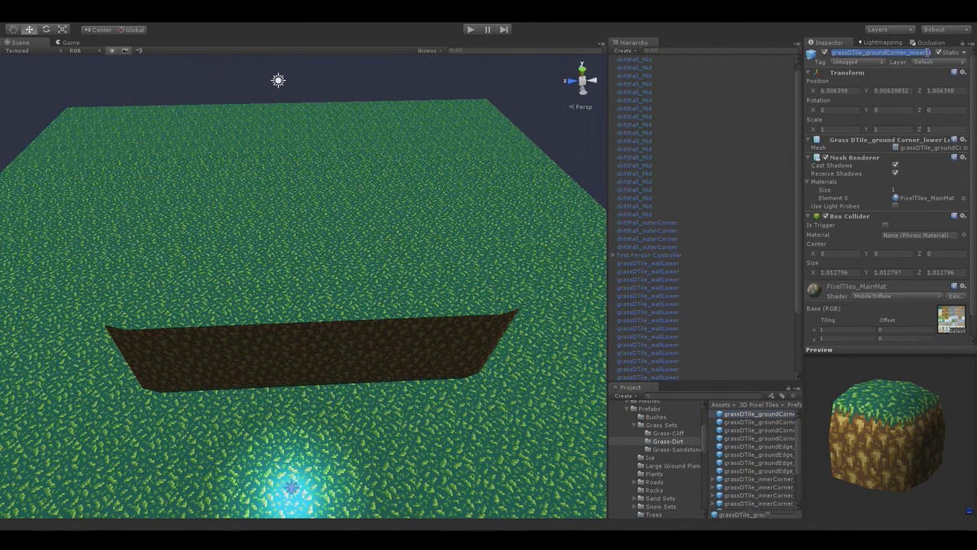
left_click(926, 52)
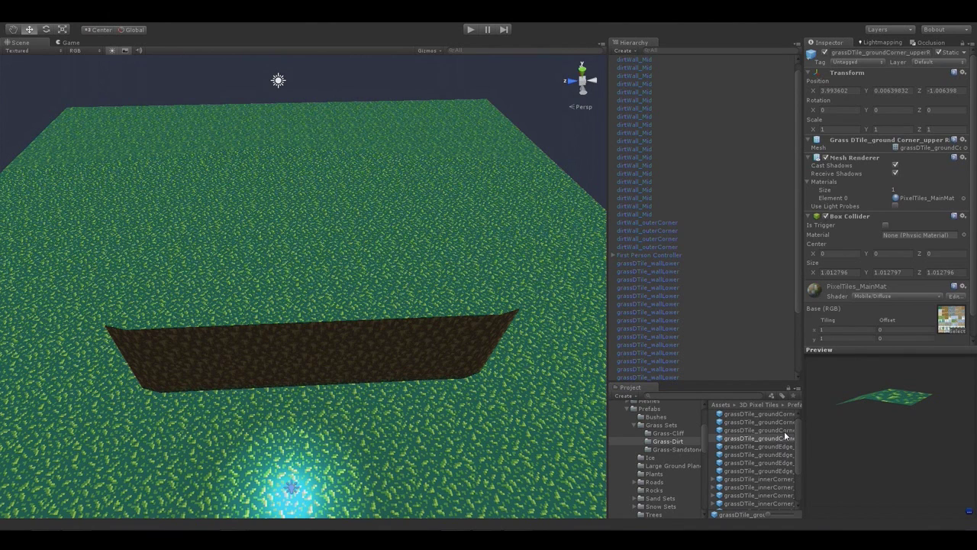
left_click(785, 432)
left_click(909, 51)
left_click_drag(891, 52, 974, 53)
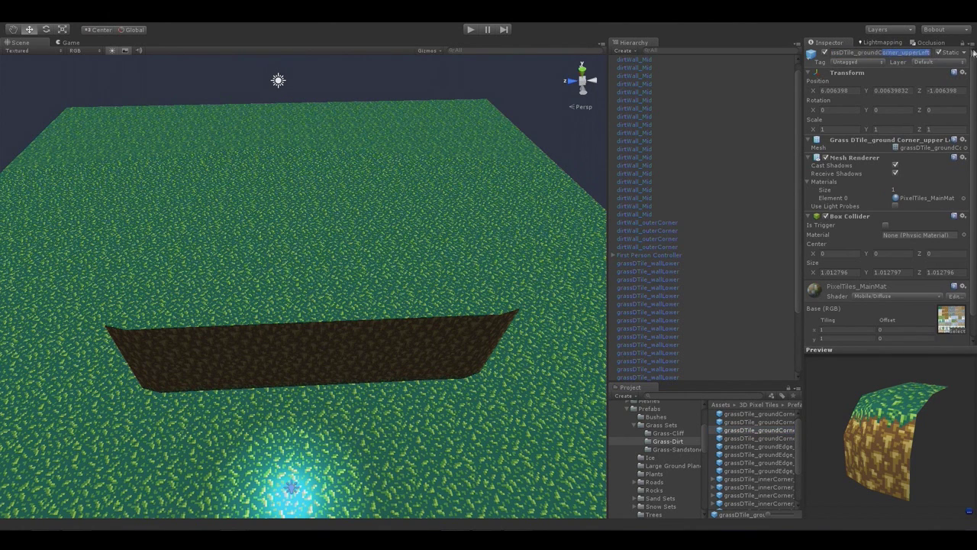
left_click(790, 439)
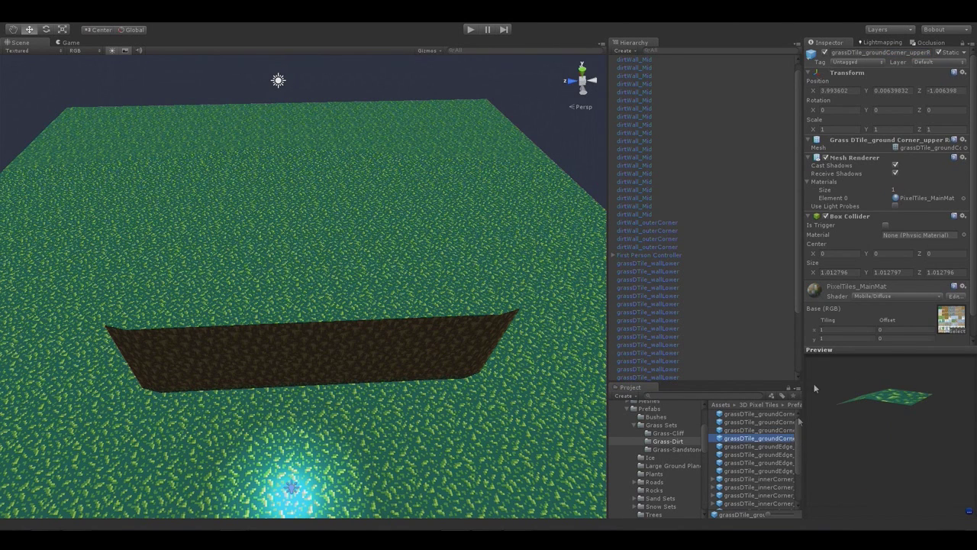
Place grassDTile_groundCorner_lowerLeft and vertex-snap it on top of the wall corner at X 1.5, Z 2.5.
left_click(785, 415)
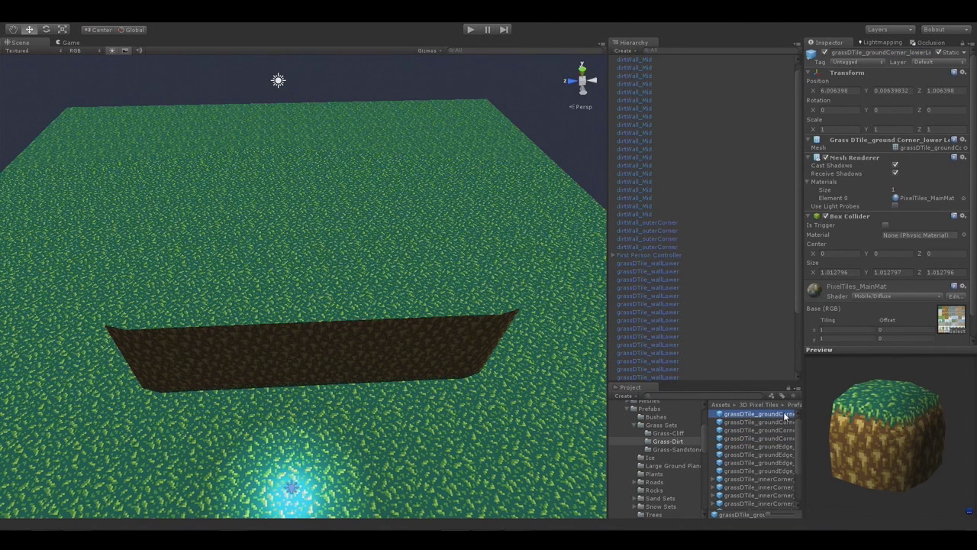
left_click_drag(785, 414, 324, 411)
left_click_drag(234, 431, 530, 406, "alt")
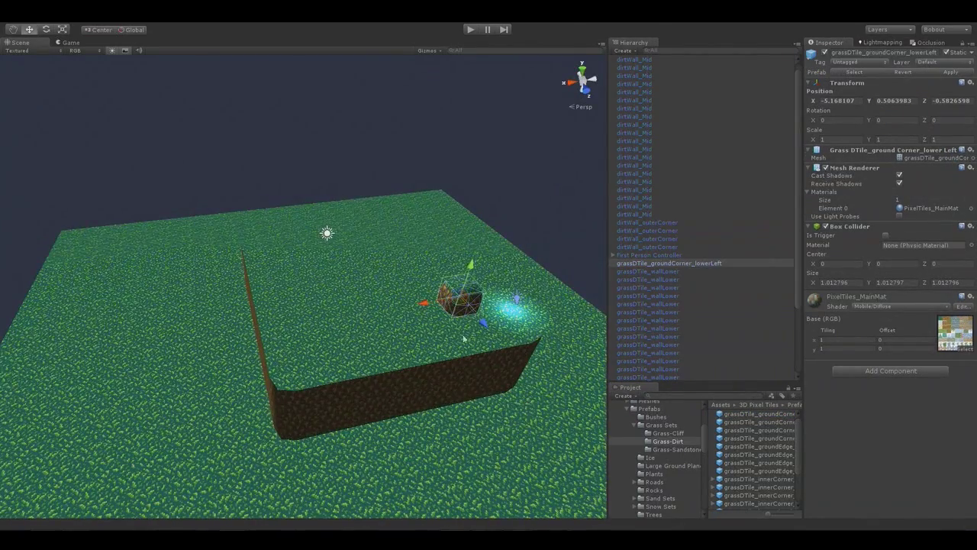
key("v")
left_click_drag(471, 277, 233, 283)
scroll(234, 283, "up", 5)
key("v")
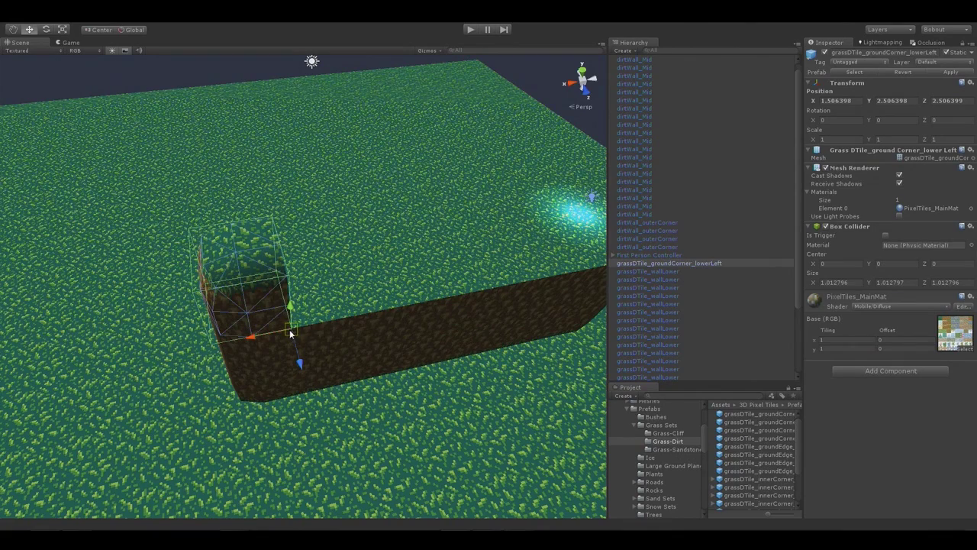
left_click_drag(397, 334, 344, 347, "alt")
scroll(343, 348, "down", 4)
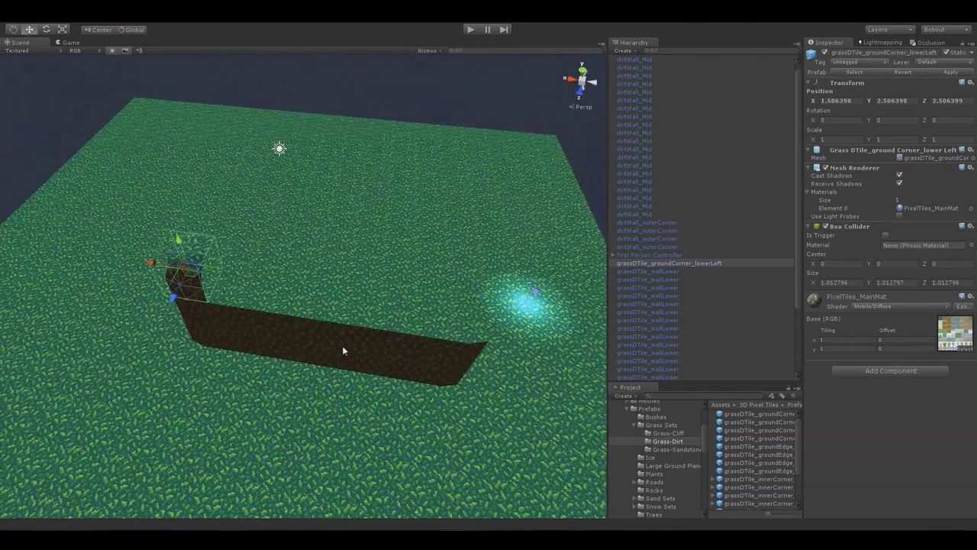
Place grassDTile_groundCorner_lowerRight and vertex-snap it on top of the wall corner at X -4.5, Z 2.5.
left_click_drag(437, 341, 324, 367, "alt")
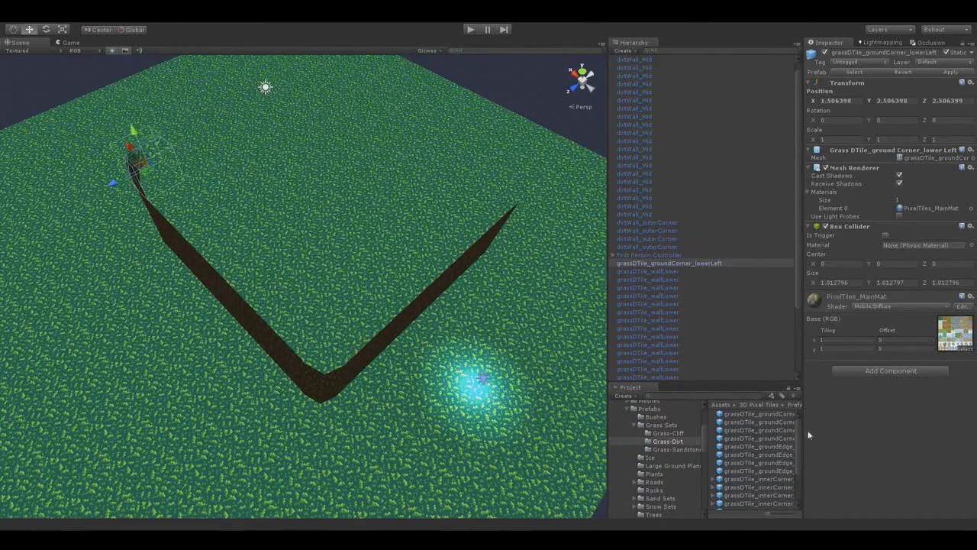
left_click(785, 422)
left_click_drag(642, 404, 296, 348)
key("v")
left_click(539, 120)
Place grassDTile_groundCorner_upperLeft and vertex-snap it on top of the wall corner at X 1.5, Z -3.5.
right_click_drag(504, 335, 726, 444)
key("w")
left_click(764, 422)
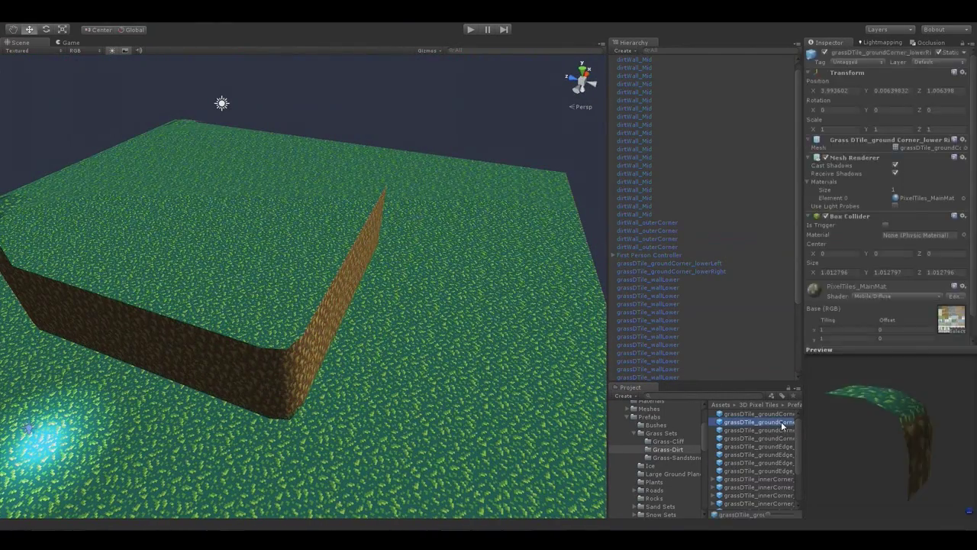
left_click(764, 429)
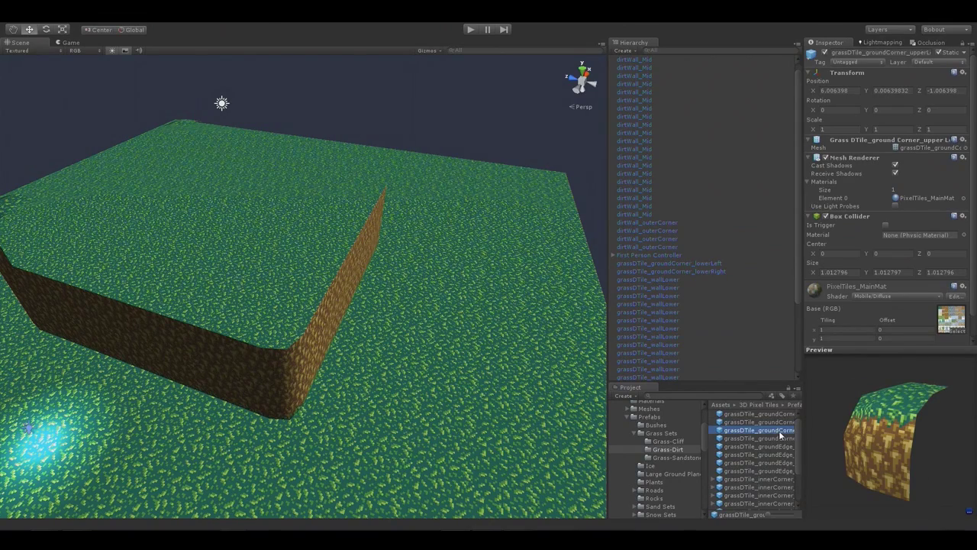
left_click_drag(780, 435, 454, 425)
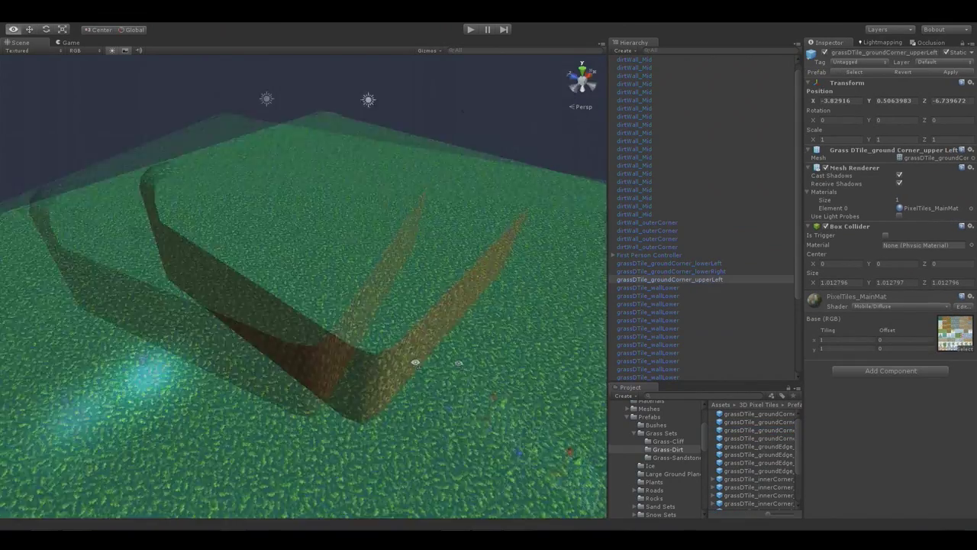
left_click_drag(317, 359, 177, 397, "alt")
key("v")
left_click_drag(110, 356, 358, 345)
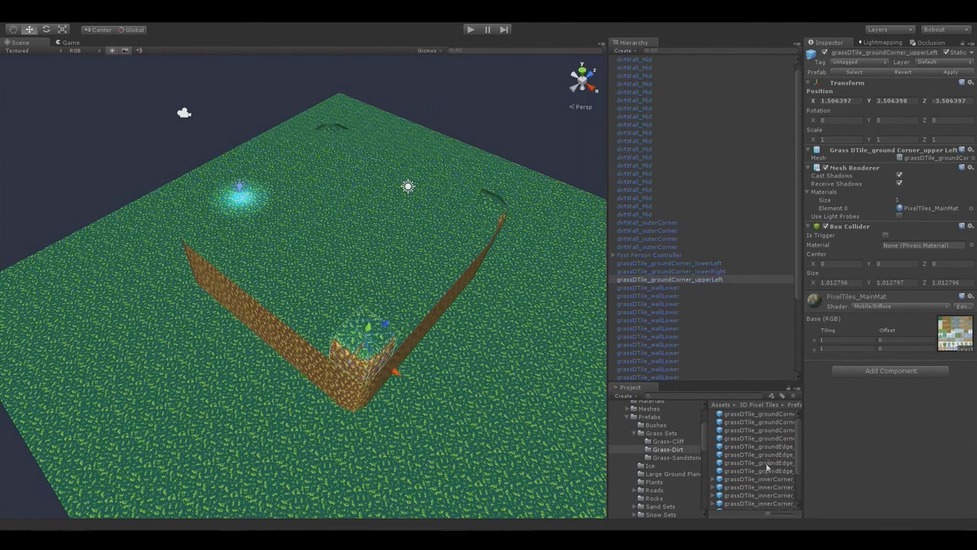
Place grassDTile_groundCorner_upperRight and vertex-snap it on top of the last open wall corner.
left_click(779, 438)
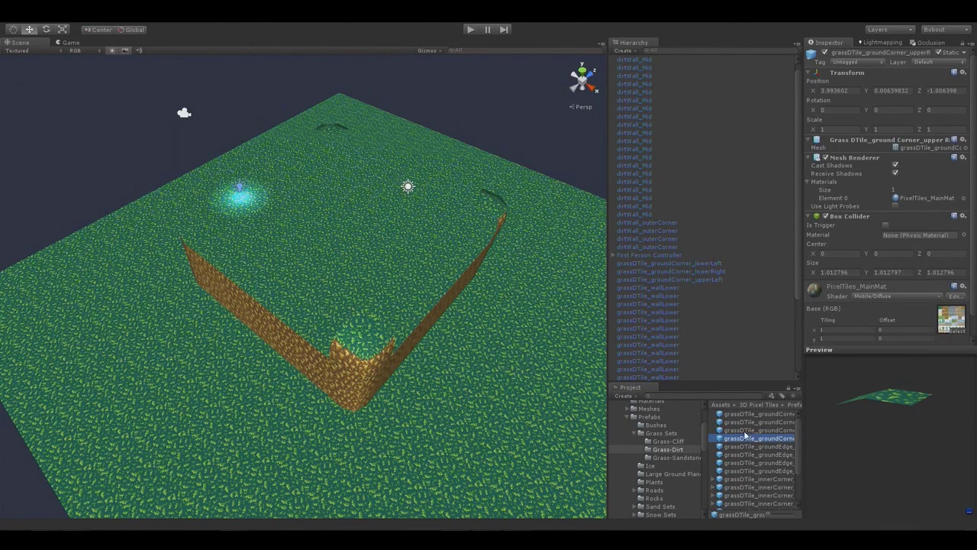
left_click_drag(754, 441, 324, 280)
key("v")
right_click_drag(386, 378, 377, 331)
scroll(330, 311, "down", 2)
left_click(196, 179)
left_click_drag(211, 190, 473, 374, "alt")
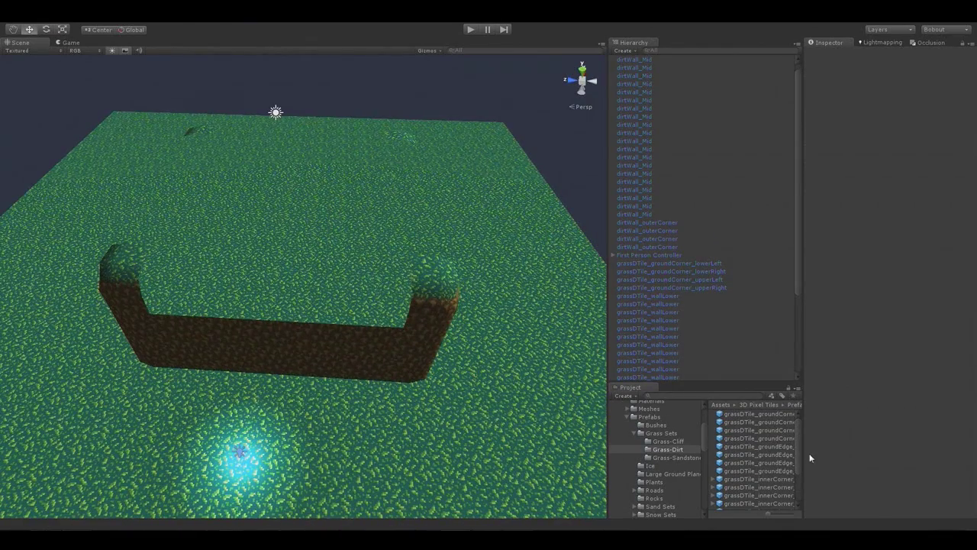
Place a grassDTile_groundEdge_left tile and snap it beside a ground corner on top of the wall at X 1.5.
left_click(756, 446)
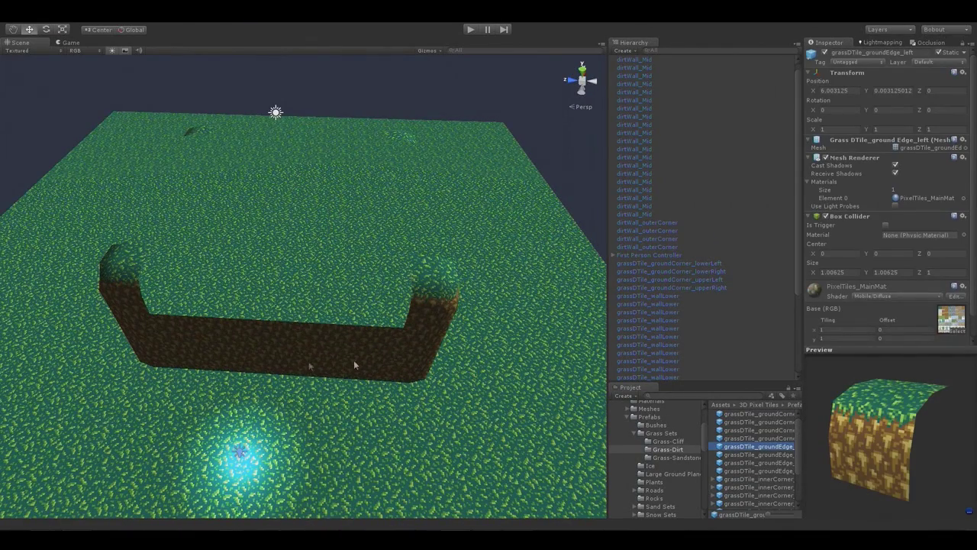
left_click_drag(777, 448, 345, 144)
key("f")
right_click_drag(214, 241, 153, 245)
right_click_drag(338, 356, 461, 407)
left_click_drag(447, 247, 170, 158)
right_click_drag(170, 158, 151, 238)
Duplicate the groundEdge_left tile and spread the copies along Z to fill the five-tile gap between the corners.
key("ctrl+d")
left_click_drag(242, 272, 395, 319, "ctrl")
key("ctrl+d")
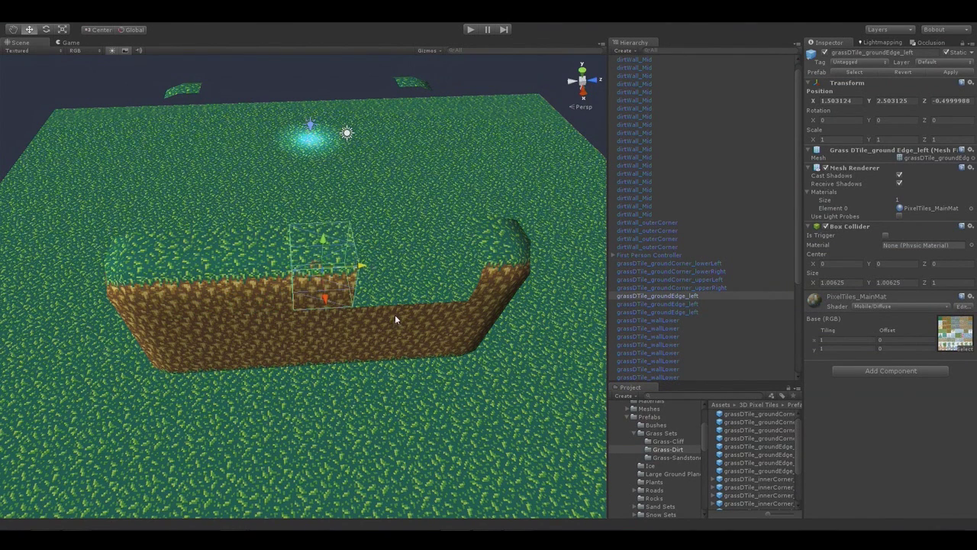
left_click_drag(361, 266, 466, 253)
left_click(399, 281, "shift")
left_click(513, 88)
Place a grassDTile_groundEdge_lower tile on the wall top beside the ground corner and vertex-snap it at X 0.5, Z 2.5.
right_click_drag(500, 213, 334, 273)
left_click(775, 447)
left_click_drag(439, 375, 464, 345, "alt")
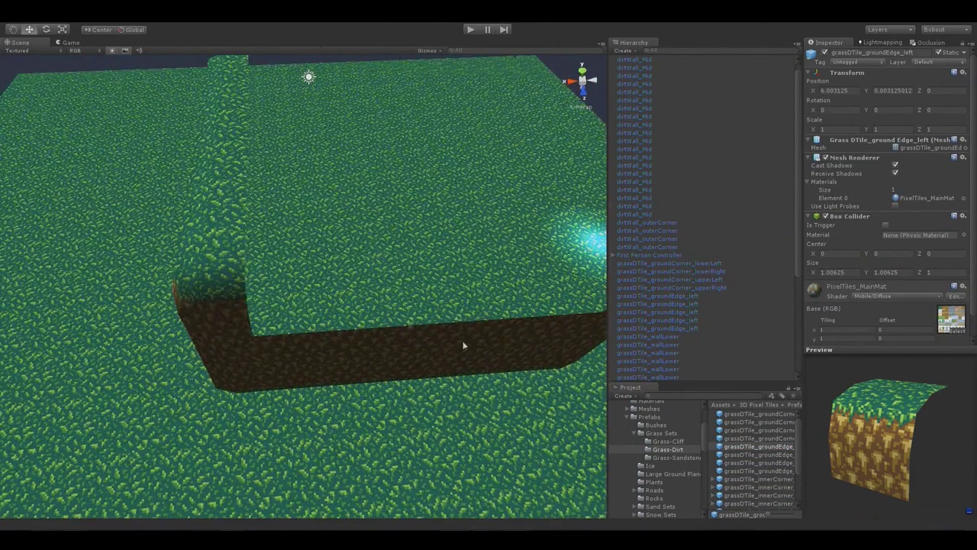
left_click(779, 455)
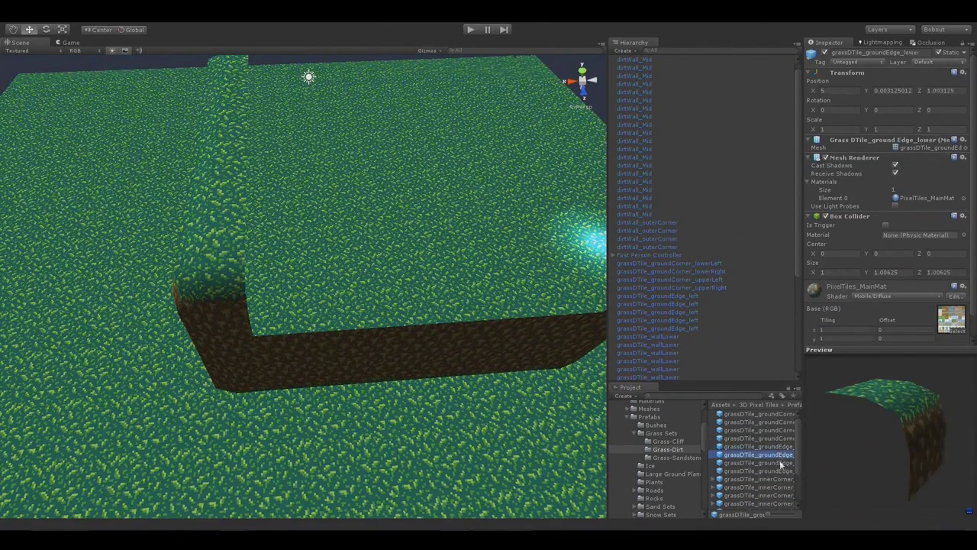
left_click_drag(782, 457, 387, 432)
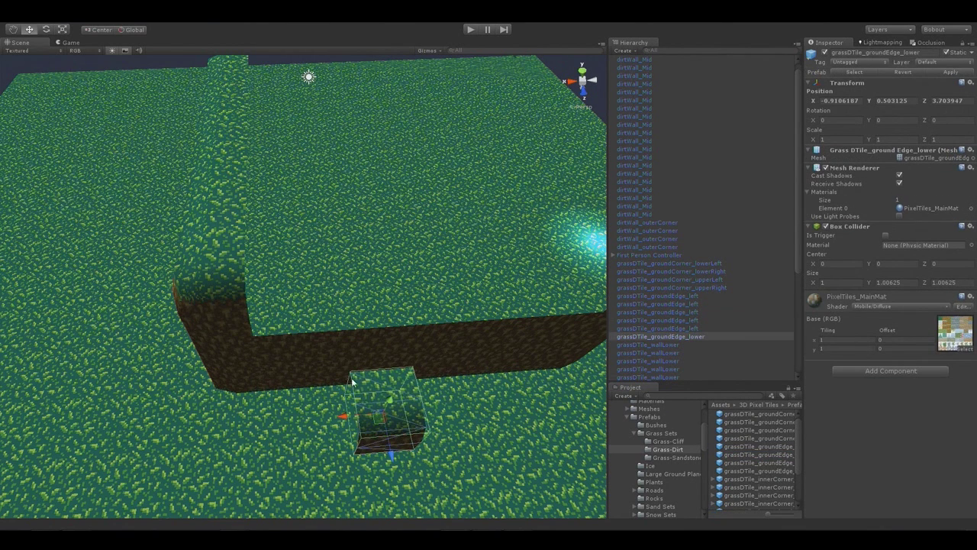
left_click_drag(351, 372, 248, 236)
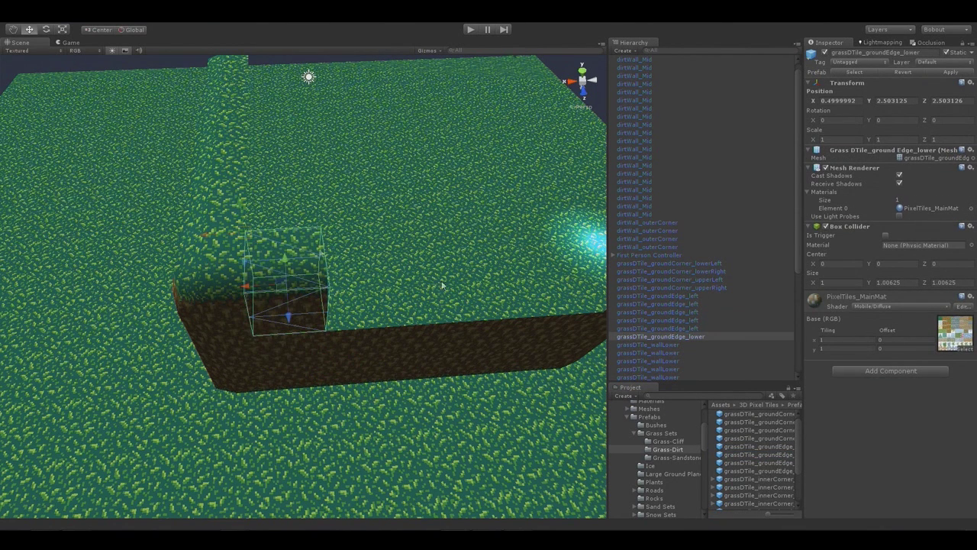
Duplicate the groundEdge_lower tile and spread the copies along X down to -3.5 to fill that plateau edge.
key("ctrl+d")
left_click_drag(245, 286, 569, 268, "ctrl")
key("ctrl+d")
left_click_drag(525, 354, 260, 352, "alt")
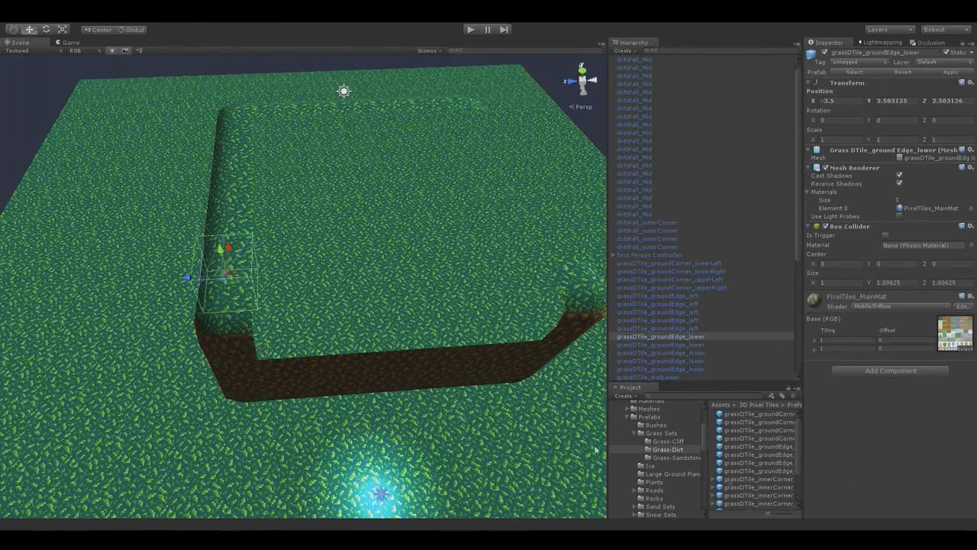
Place a grassDTile_groundEdge_right tile, snap it beside the ground corner, and duplicate it to fill the five-tile edge.
left_click(768, 463)
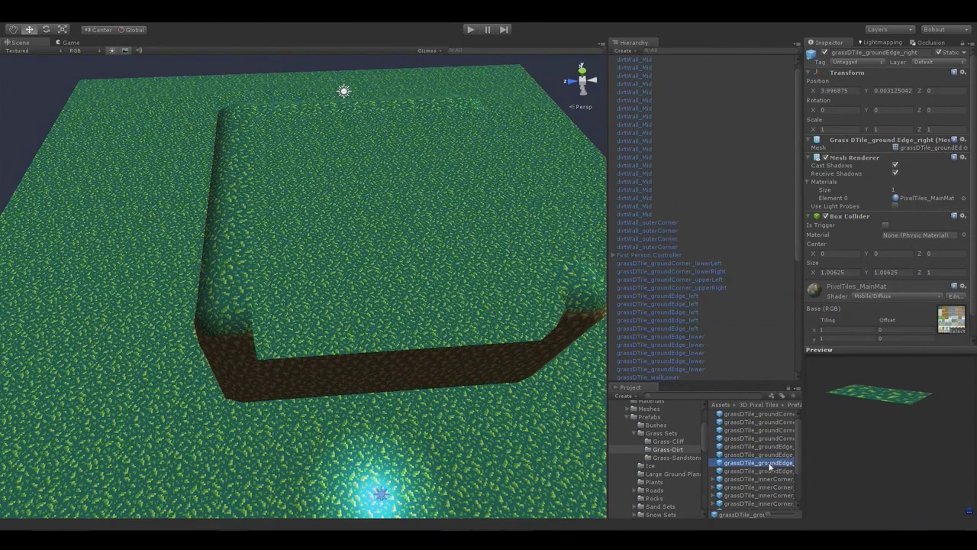
left_click_drag(774, 464, 253, 283)
left_click_drag(243, 324, 486, 303)
key("d")
Place a grassDTile_groundEdge_upper tile on the last open plateau edge and duplicate it to fill the five-tile gap.
right_click_drag(550, 367, 312, 342)
left_click_drag(780, 473, 543, 303)
left_click_drag(473, 358, 652, 397, "alt")
left_click_drag(279, 269, 366, 307)
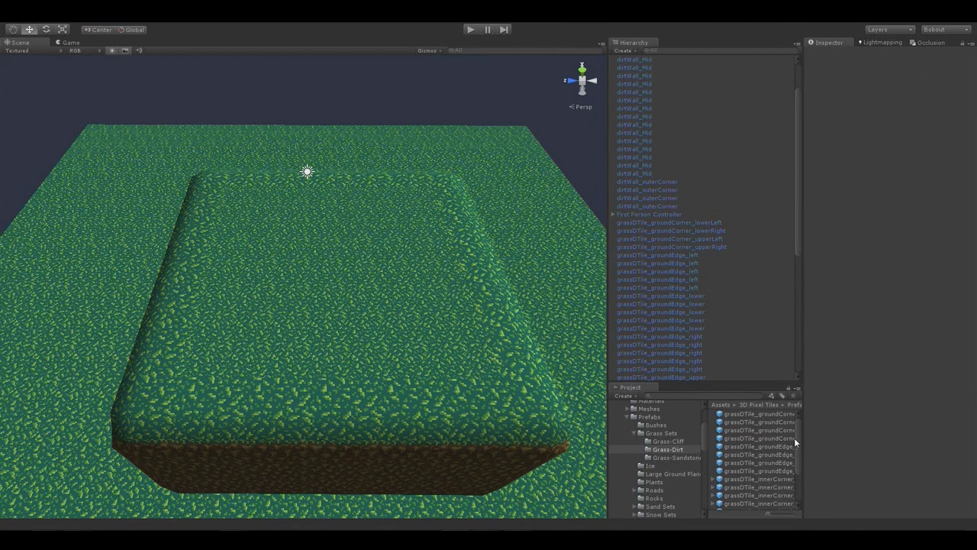
Place a grassDTile_innerCorner_lowerLeft tile on the plateau top and snap it at X 0.5, Z 1.5.
scroll(794, 441, "down", 3)
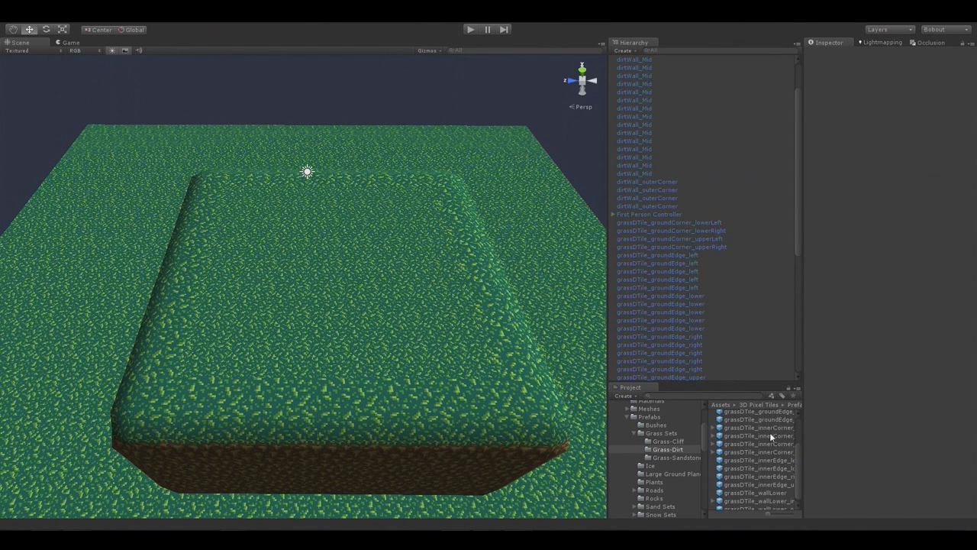
left_click(769, 430)
left_click_drag(863, 428, 570, 376)
left_click_drag(746, 433, 310, 323)
left_click_drag(268, 282, 275, 239, "alt")
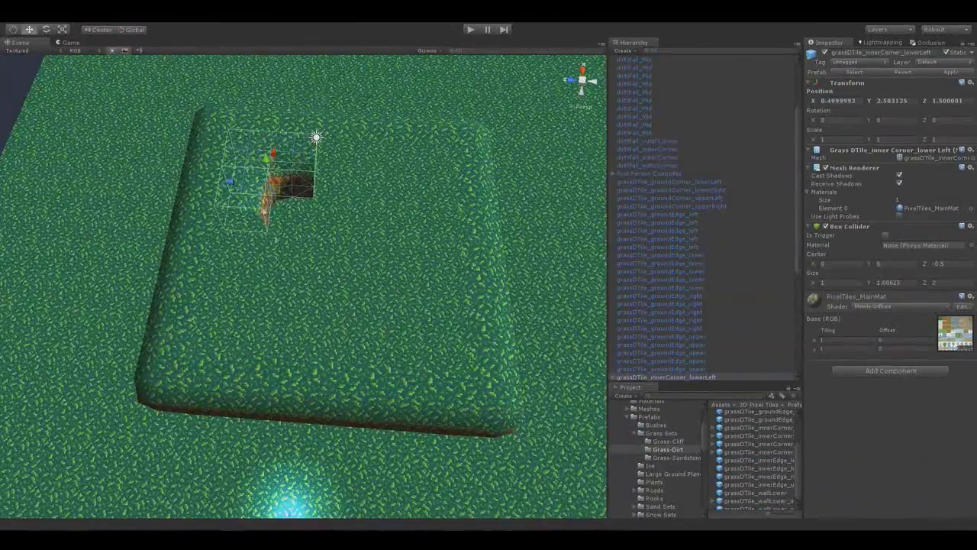
Move the innerCorner_lowerLeft tile one unit inward along both axes to X -0.5, Z 0.5.
left_click_drag(473, 324, 239, 284, "alt")
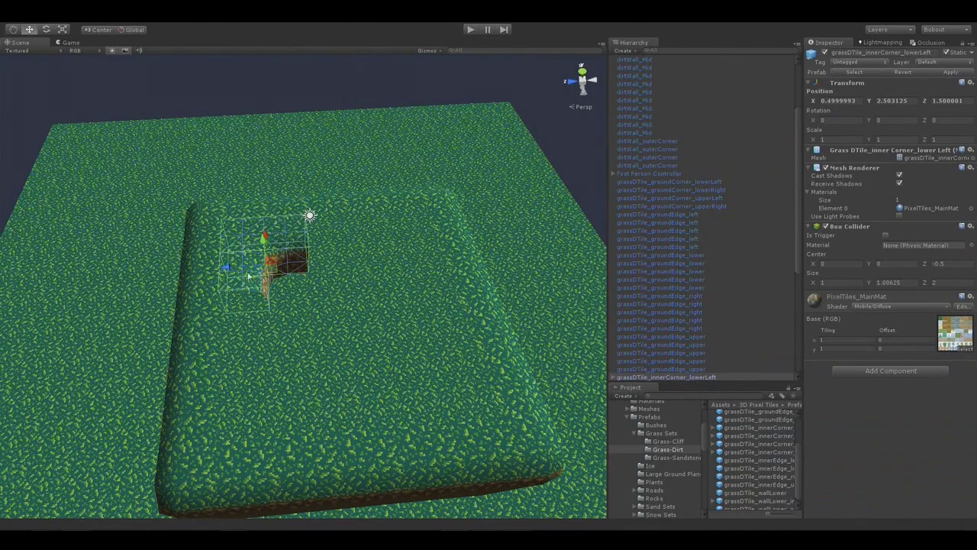
left_click_drag(226, 271, 327, 232)
left_click_drag(290, 313, 390, 386, "alt")
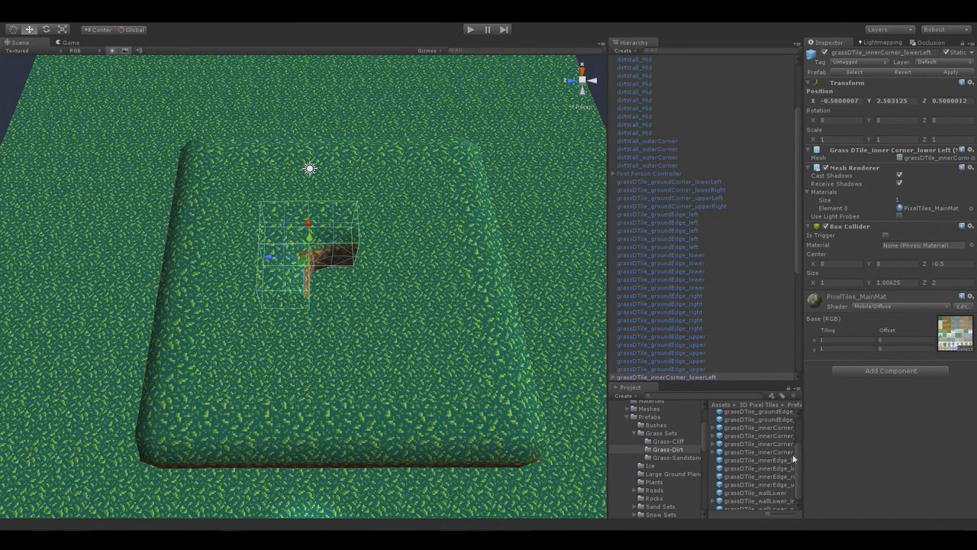
Place grassDTile_innerCorner_lowerRight at X -3.5, Z 0.5 and grassDTile_innerCorner_upperLeft at X -0.5, Z -2.5 to shape the pit opening.
left_click_drag(777, 436, 305, 313)
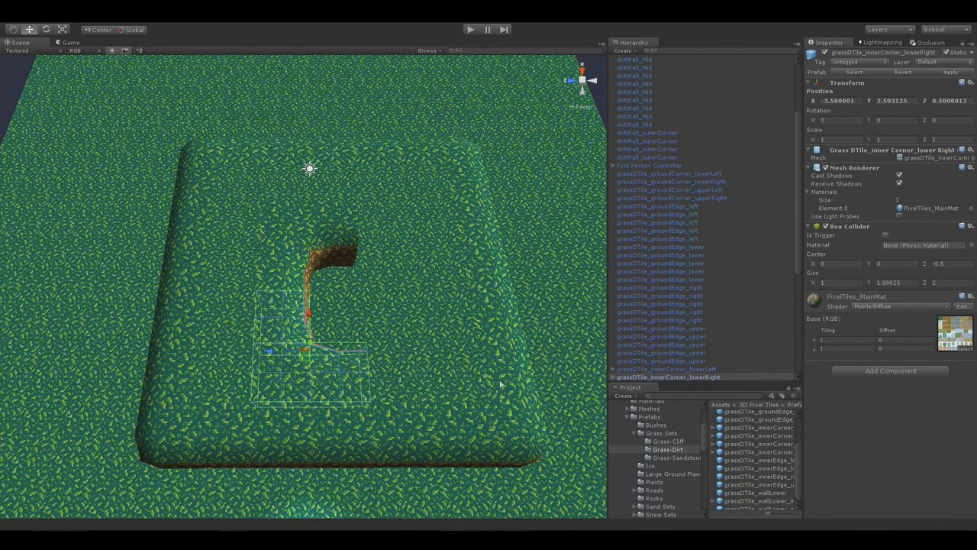
left_click(780, 446)
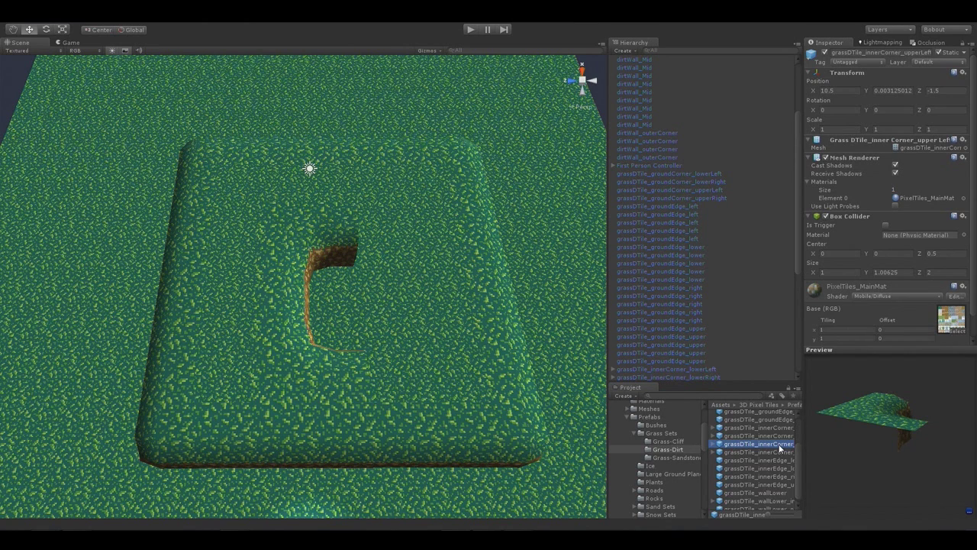
left_click_drag(779, 446, 360, 201)
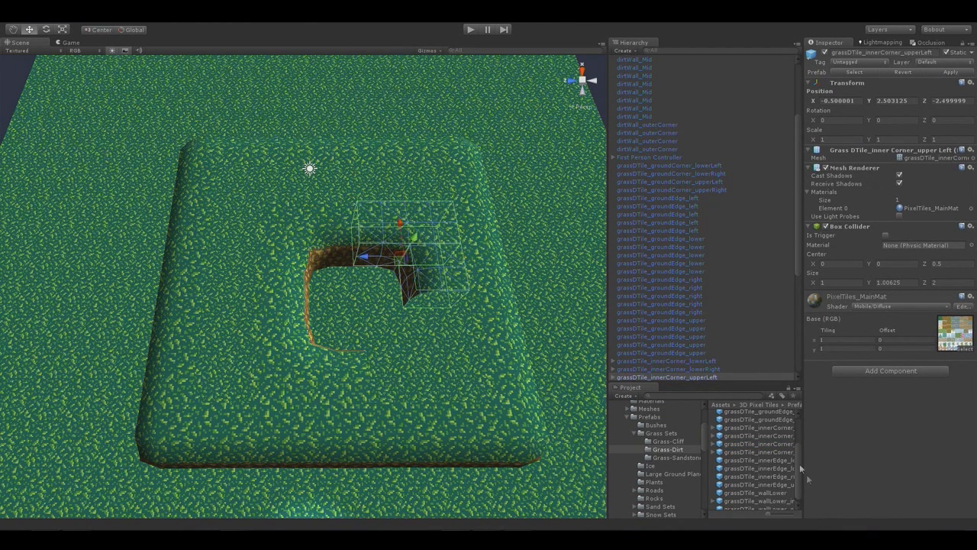
Place grassDTile_innerCorner_upperRight at X -3.5, Z -2.5 to close the pit opening.
left_click_drag(789, 456, 462, 291)
left_click_drag(533, 420, 525, 369, "alt")
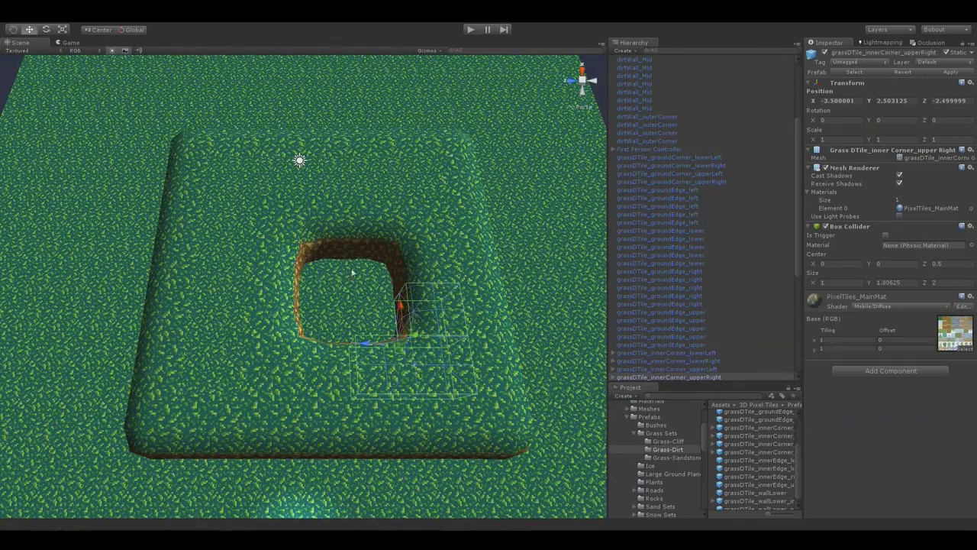
left_click_drag(379, 258, 490, 188, "alt")
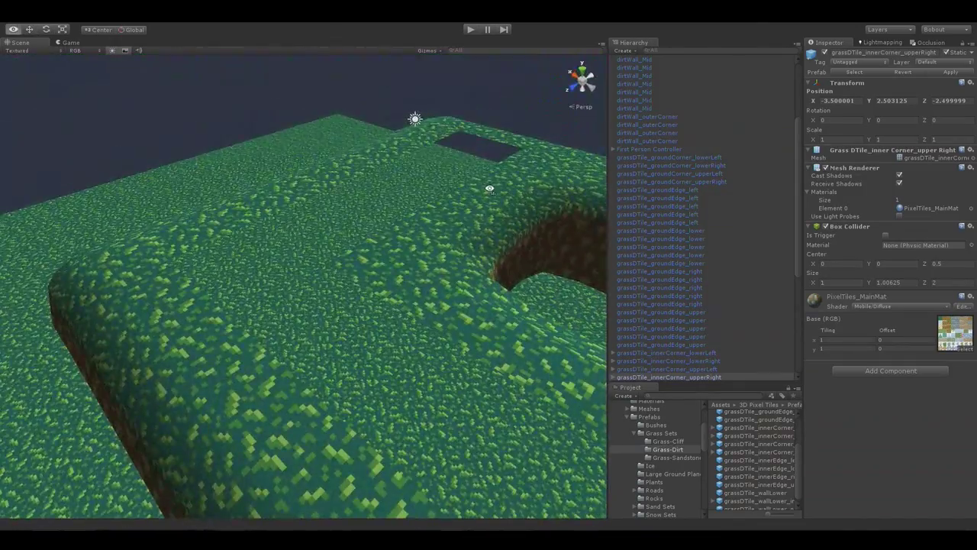
left_click_drag(383, 229, 461, 358, "alt")
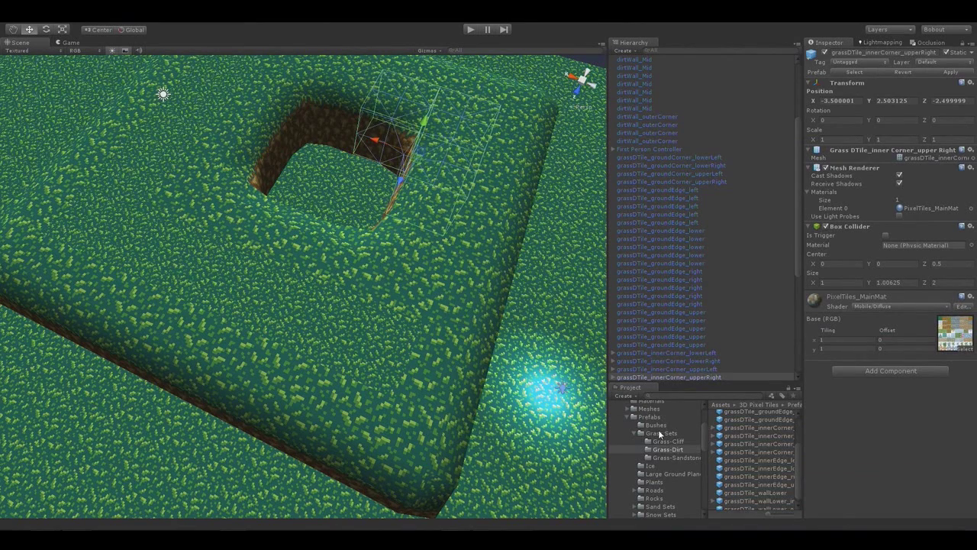
Cover the open plateau surface around the pit with grassTile_ground tiles from Grass Sets, including one at X 0.5, Y 3, Z -2.5.
left_click(659, 433)
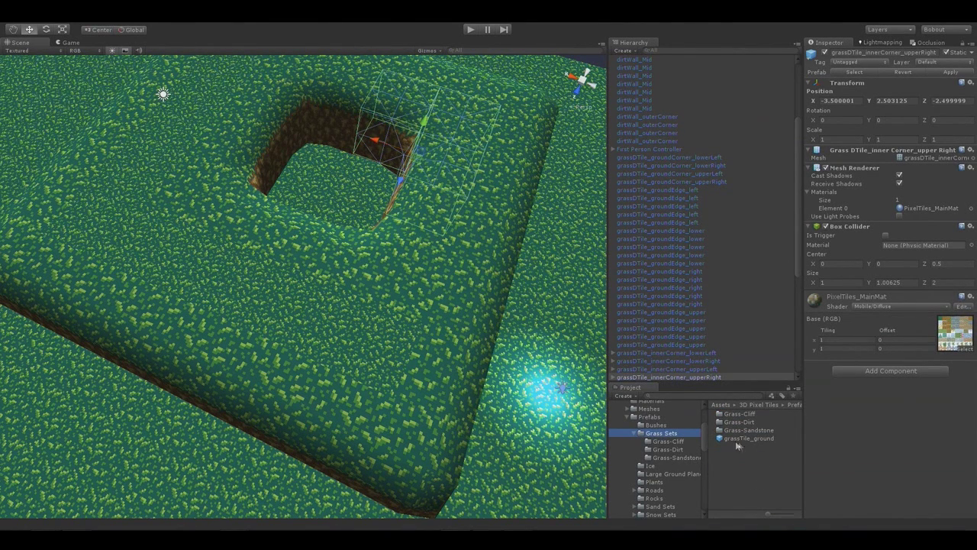
left_click_drag(733, 438, 191, 126)
left_click_drag(275, 308, 356, 244)
left_click_drag(330, 337, 305, 246, "alt")
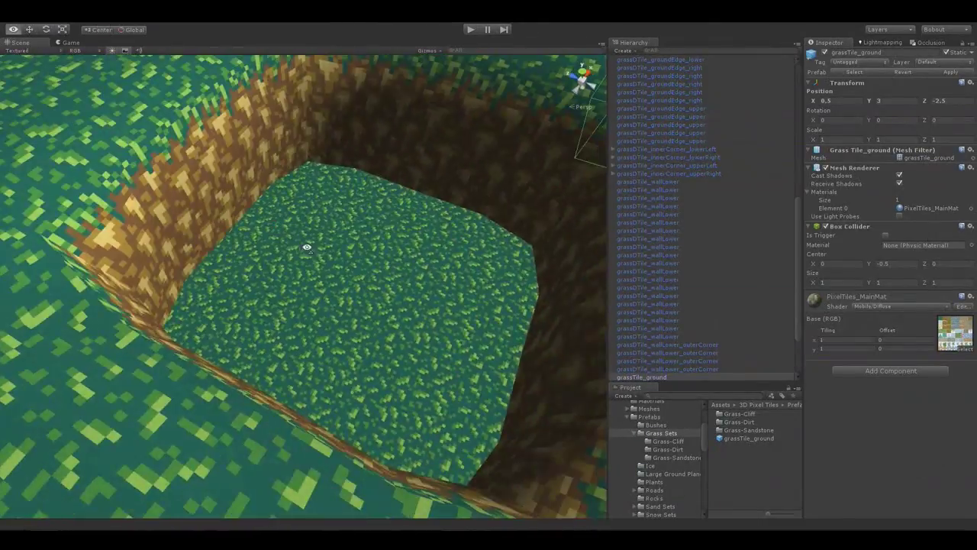
Place a grassDTile_wallLower_innerCorner from the Grass-Dirt set on the pit floor and snap it at X -2.5, Y 0.5, Z -1.5.
left_click(668, 450)
left_click(797, 433)
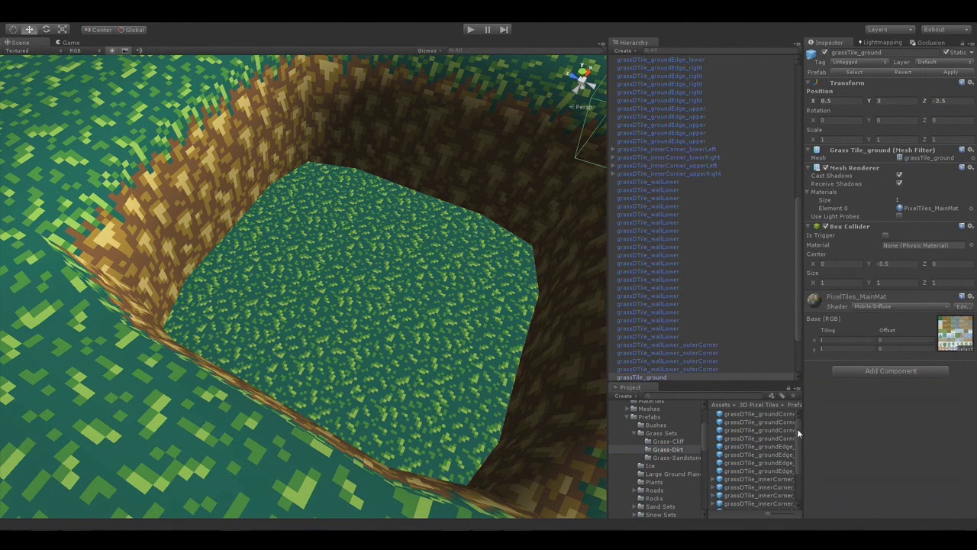
scroll(797, 435, "down", 2)
left_click(776, 452)
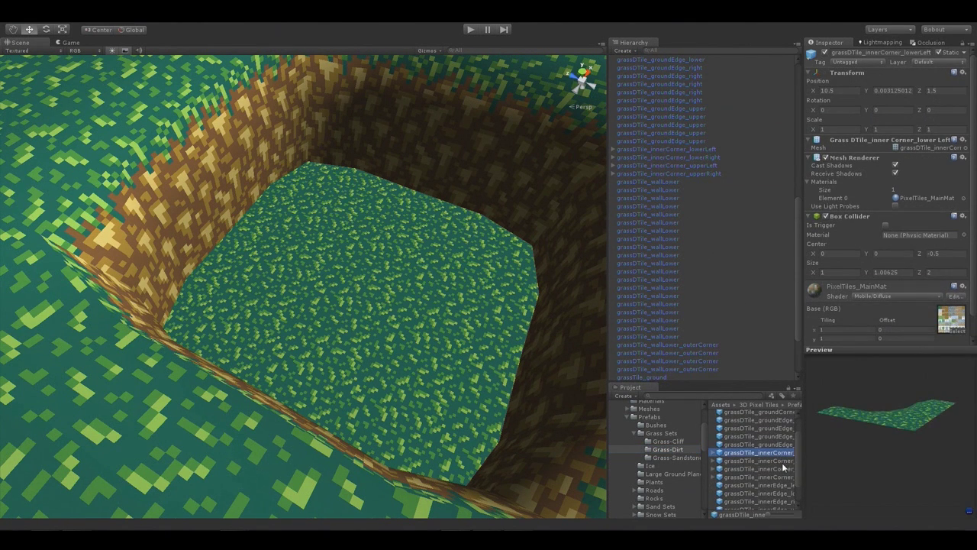
scroll(797, 477, "down", 2)
left_click(780, 458)
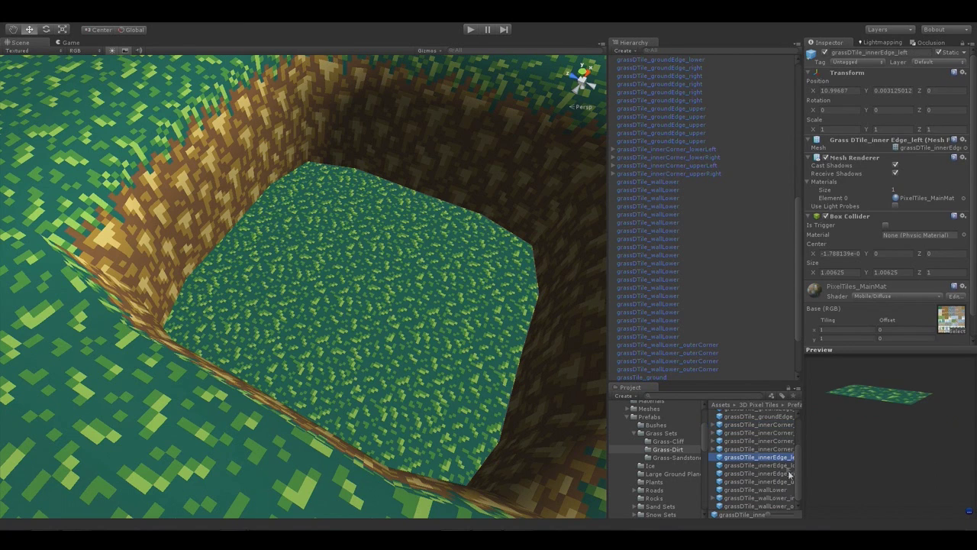
scroll(798, 473, "up", 1)
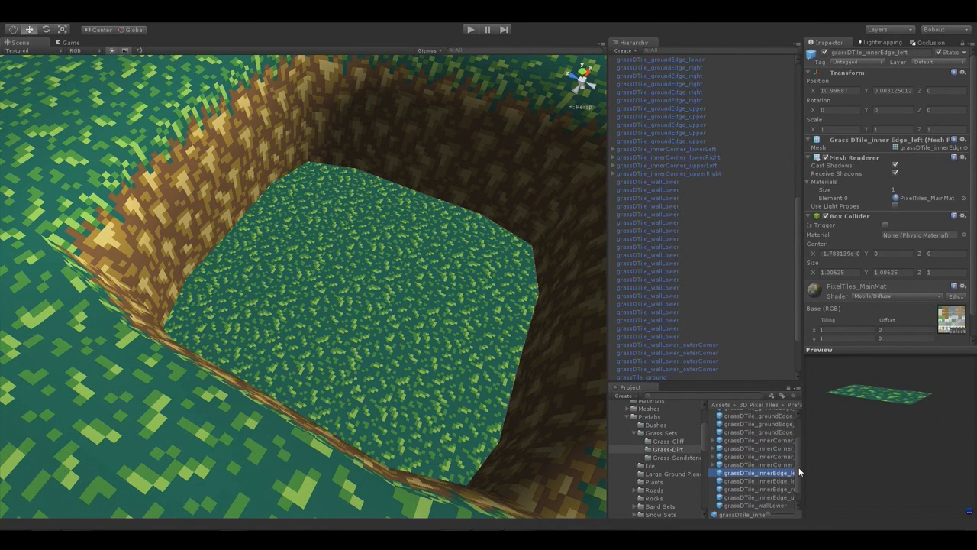
scroll(800, 479, "down", 1)
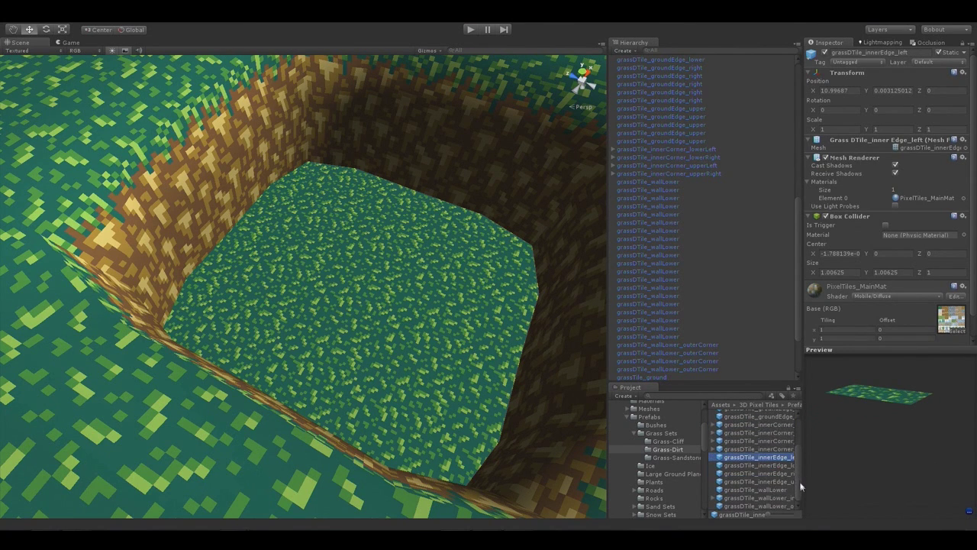
left_click(782, 498)
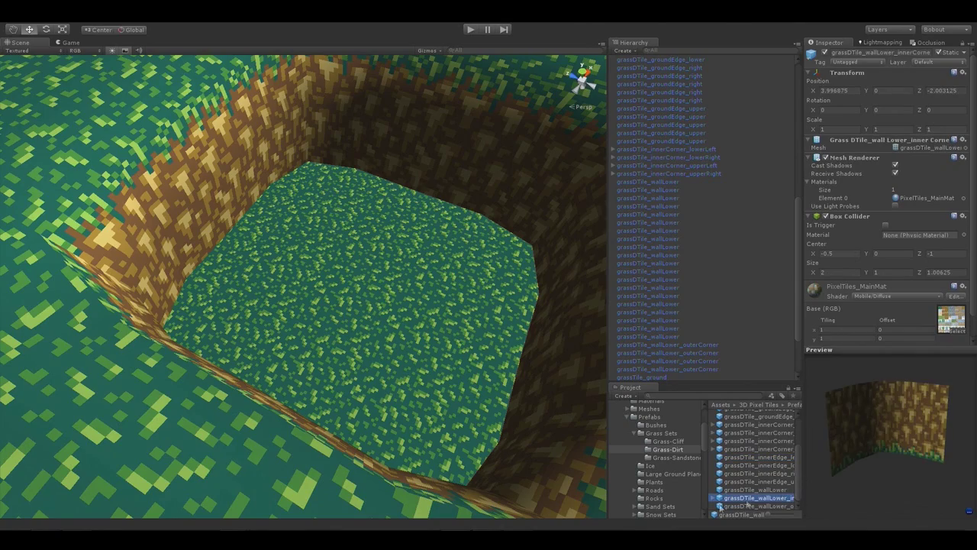
left_click_drag(743, 500, 424, 354)
left_click_drag(425, 355, 605, 349, "alt")
key("v")
left_click_drag(196, 299, 368, 281)
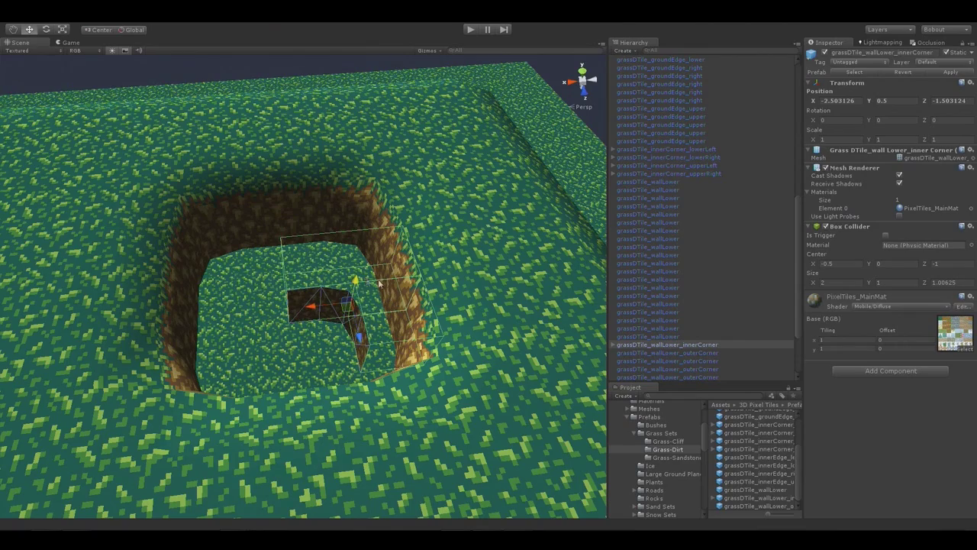
Place a dirtWall_innerCorner from the Dirt Walls set in the pit corner, stacked on the lower inner corner wall.
left_click_drag(425, 331, 253, 333, "alt")
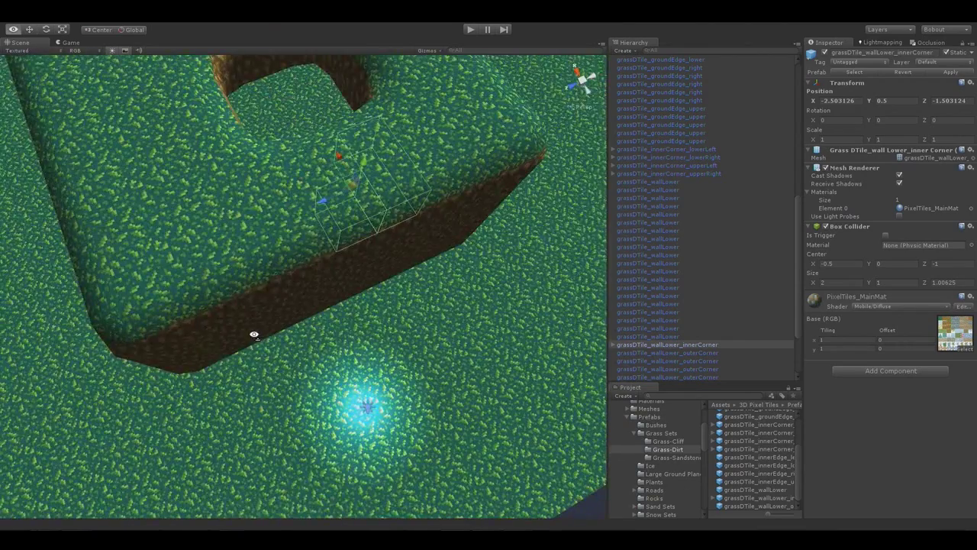
left_click(168, 362)
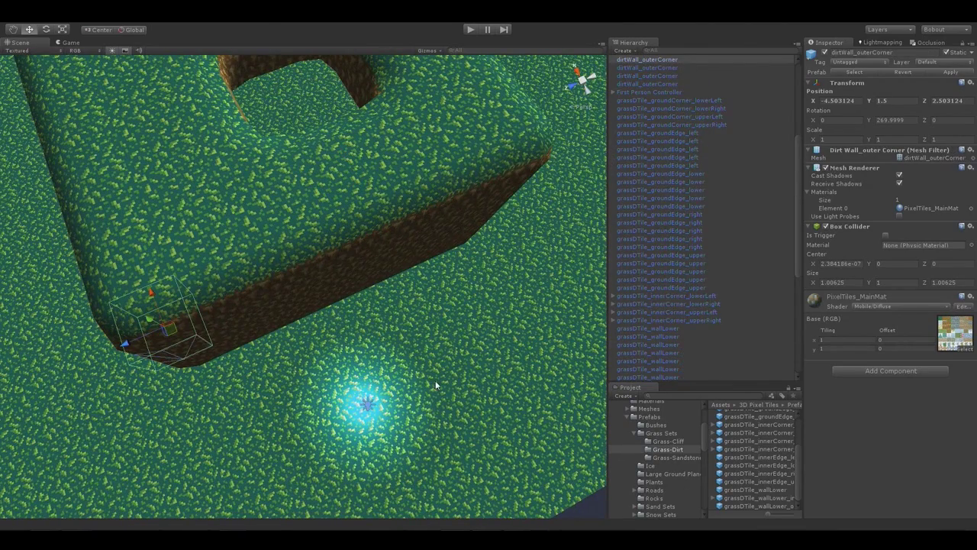
left_click_drag(327, 342, 710, 392, "alt")
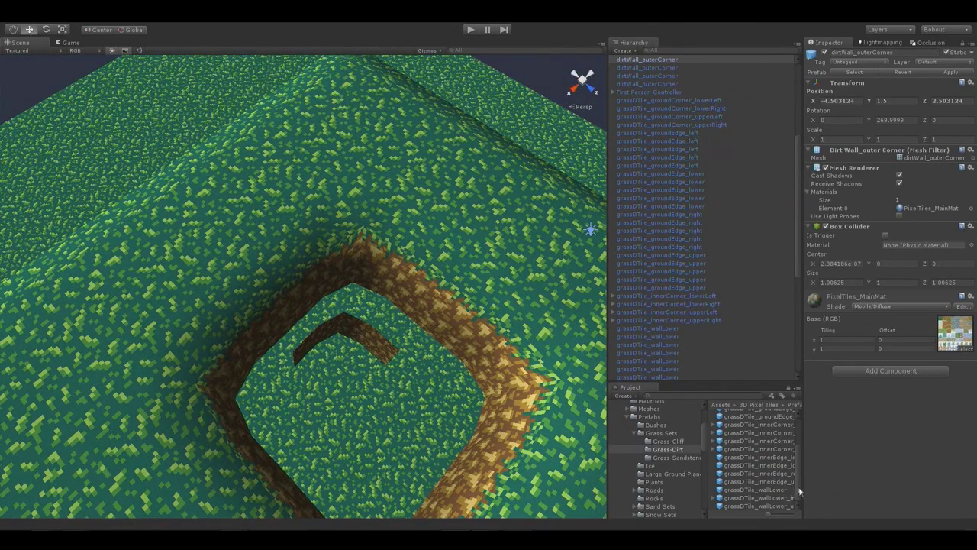
scroll(662, 507, "down", 1)
left_click(667, 515)
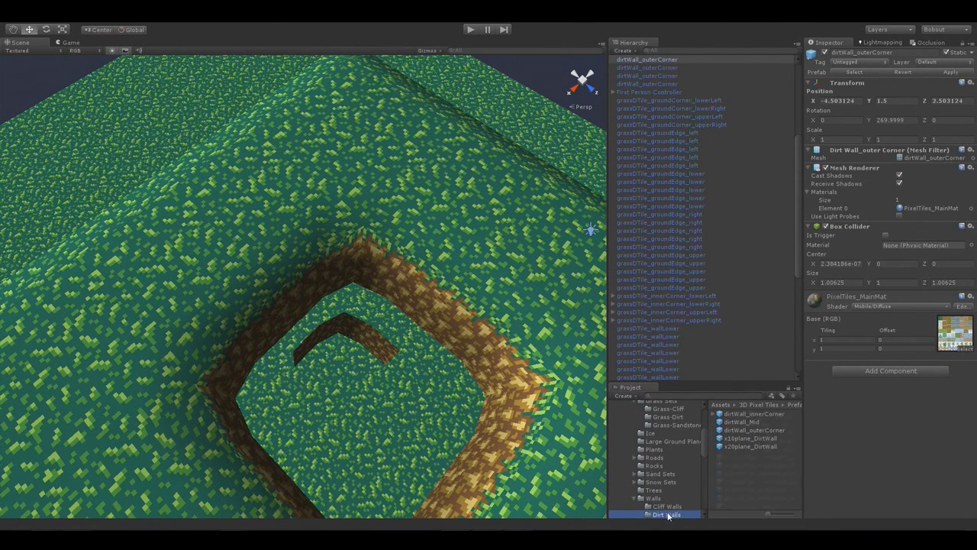
left_click_drag(755, 414, 298, 350)
left_click_drag(316, 318, 446, 305, "alt")
Duplicate the stacked inner corner walls, rotate the copies 90 degrees around Y, and move them into the adjacent pit corner.
left_click(323, 278, "shift")
scroll(323, 278, "down", 3)
left_click_drag(323, 278, 370, 447, "alt")
scroll(371, 447, "up", 3)
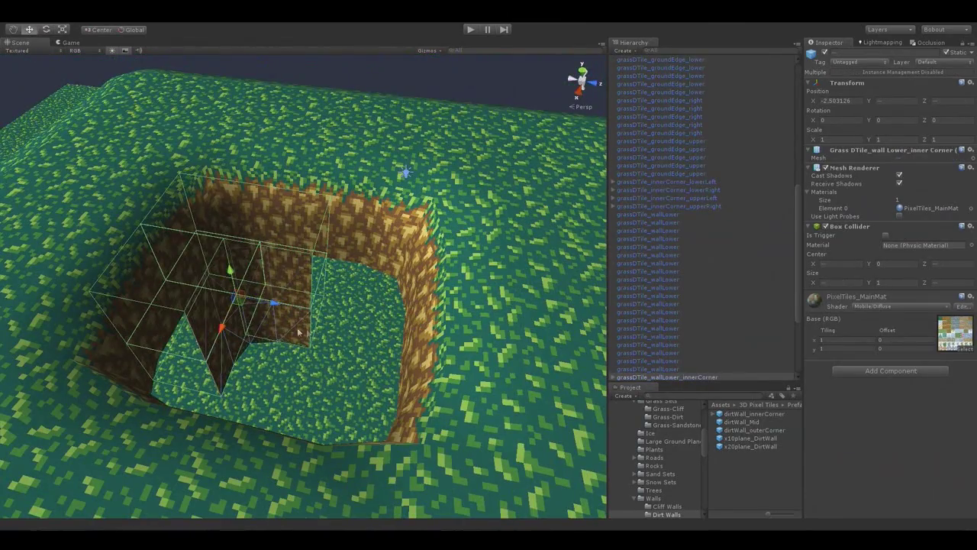
key("e")
left_click_drag(233, 337, 153, 365)
key("w")
left_click_drag(186, 313, 361, 365, "alt")
left_click_drag(254, 290, 430, 283)
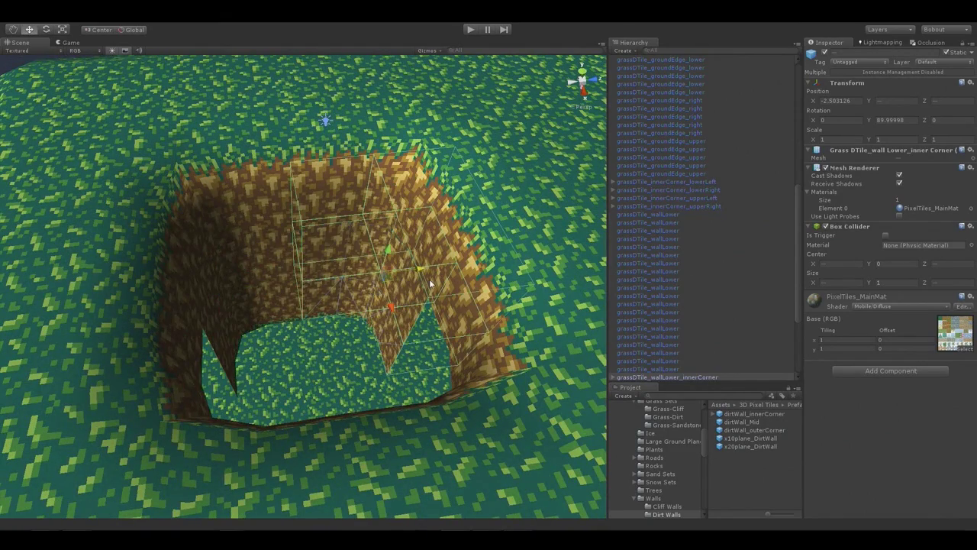
Duplicate both stacked corner walls together, rotate the copies, and vertex-snap them to the opposite side of the pit.
left_click_drag(384, 377, 335, 359, "alt")
left_click(296, 232, "shift")
left_click_drag(293, 228, 536, 251, "alt")
key("e")
left_click_drag(383, 249, 287, 226, "alt")
key("w")
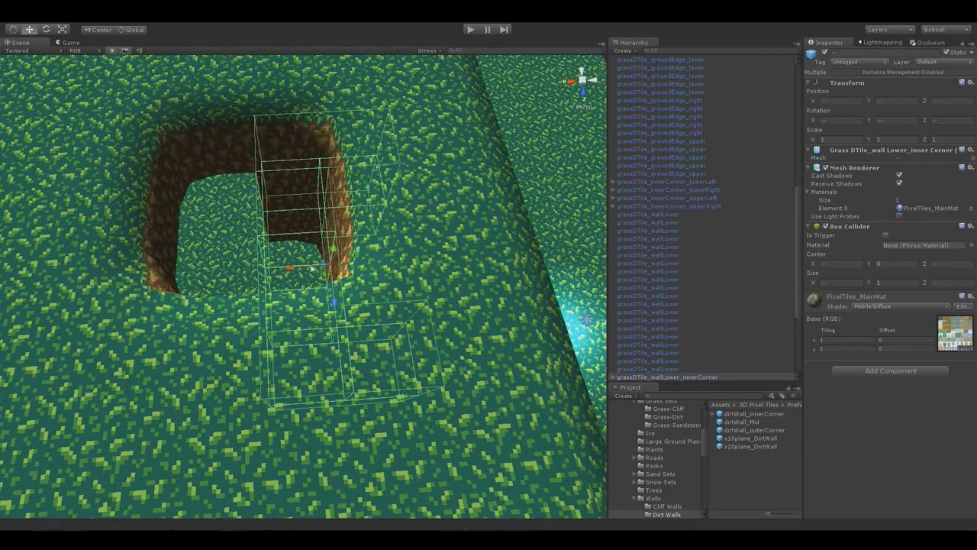
left_click_drag(297, 267, 159, 276, "ctrl")
key("v")
left_click_drag(269, 244, 181, 245)
scroll(181, 244, "down", 4)
left_click(501, 183)
Browse the Water prefabs folder and preview water_Tile, x10plane_water and x20plane_water.
left_click_drag(427, 242, 336, 262, "alt")
scroll(307, 259, "up", 5)
scroll(314, 269, "down", 3)
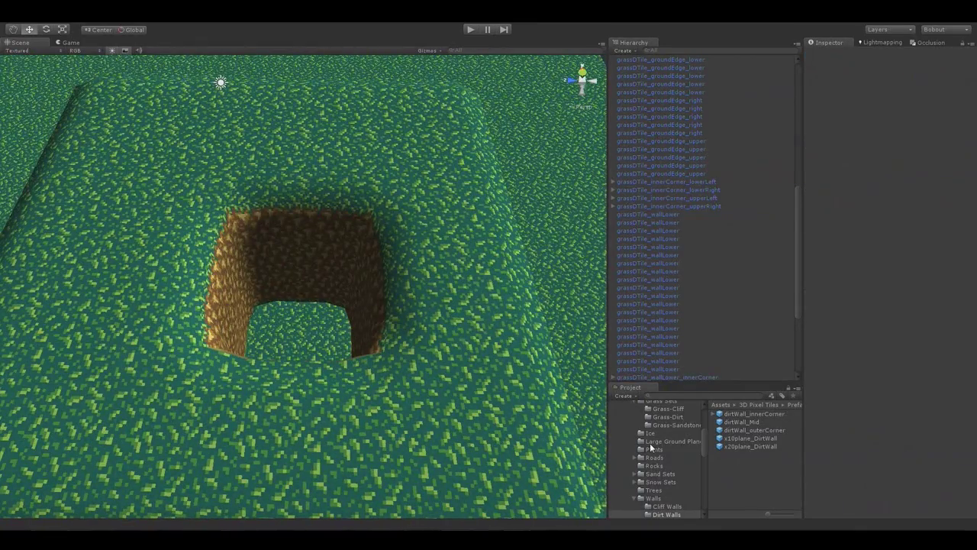
scroll(650, 448, "down", 2)
left_click(654, 501)
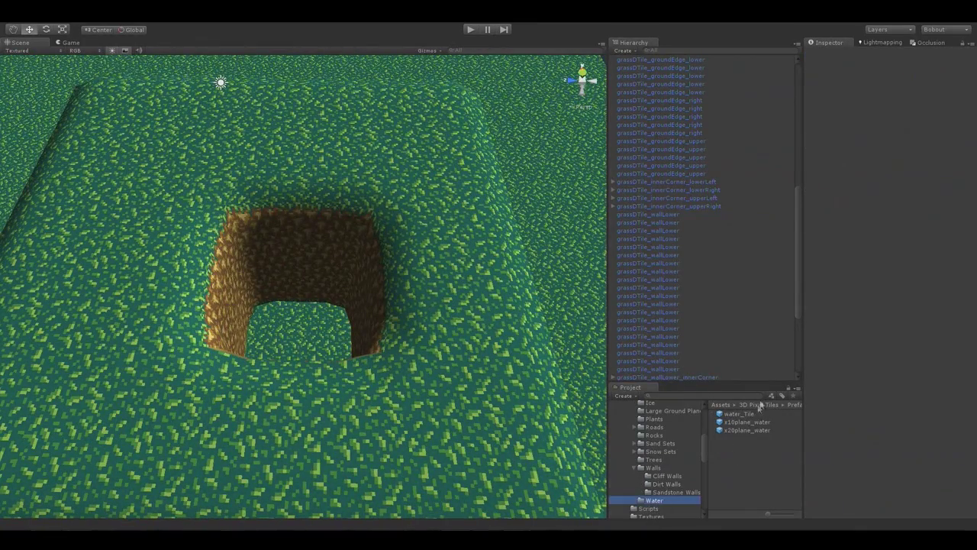
left_click(743, 414)
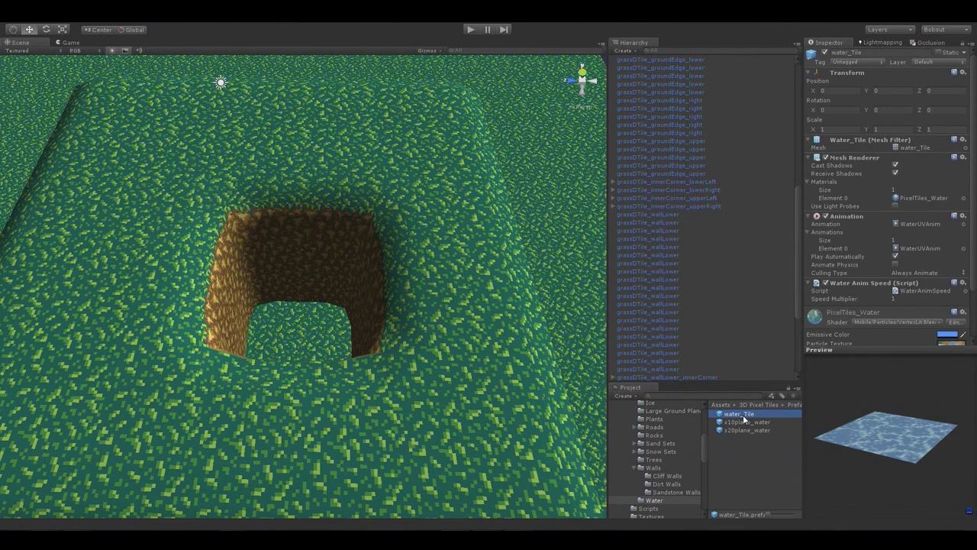
left_click(746, 421)
left_click(751, 430)
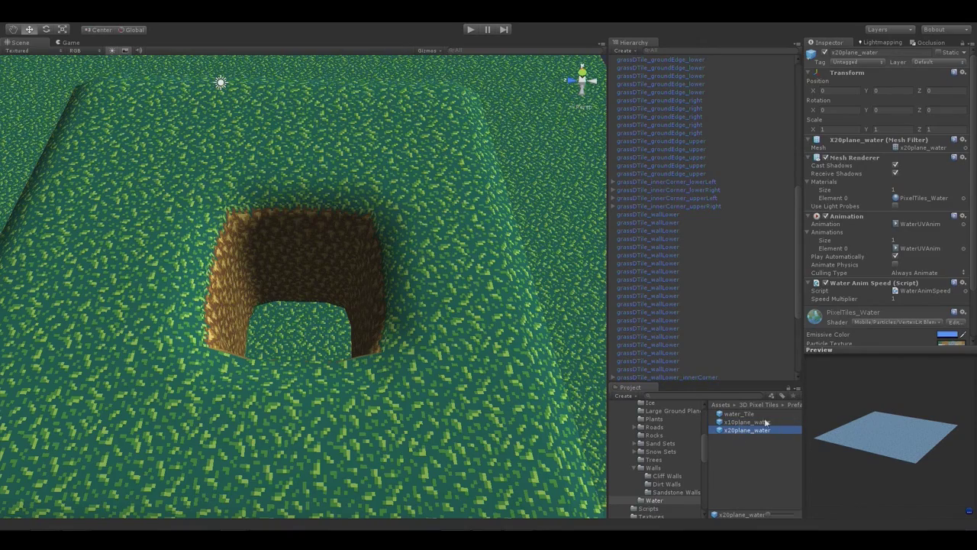
scroll(447, 367, "down", 5)
left_click(729, 421)
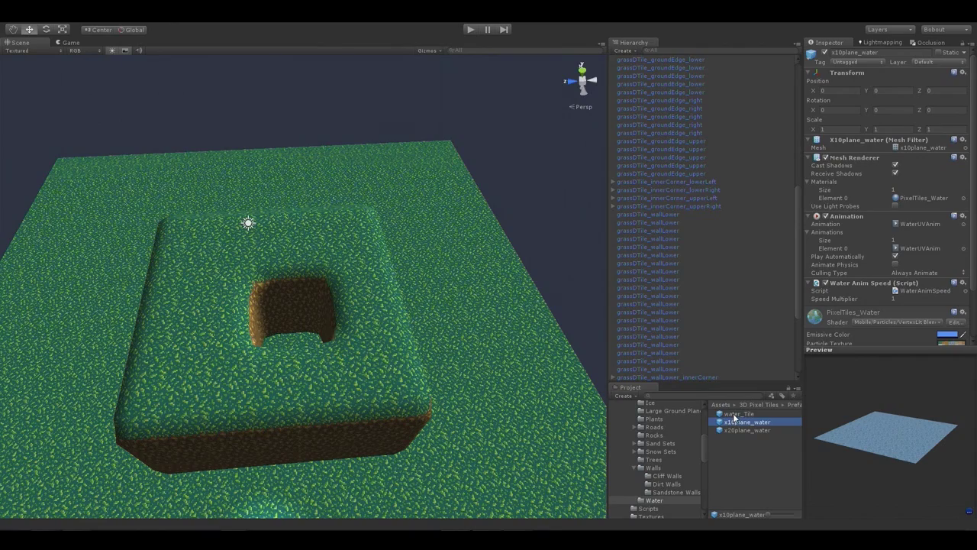
Place a water_Tile prefab in the scene, snap it over the pit corner at X -1.5, Z -0.5, and lower it to Y 2.
left_click_drag(735, 413, 353, 293)
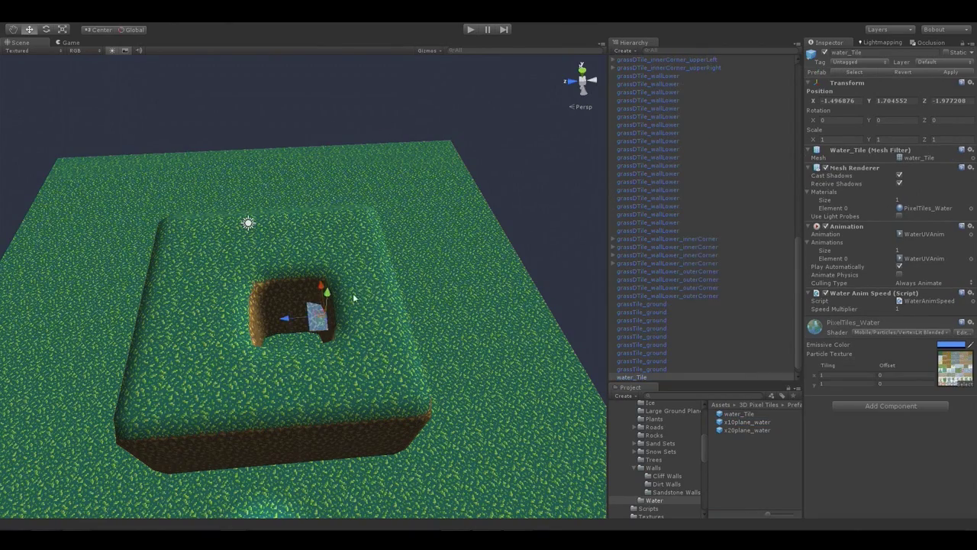
scroll(352, 293, "up", 5)
scroll(342, 294, "up", 5)
key("v")
left_click_drag(356, 309, 222, 122)
left_click(364, 334)
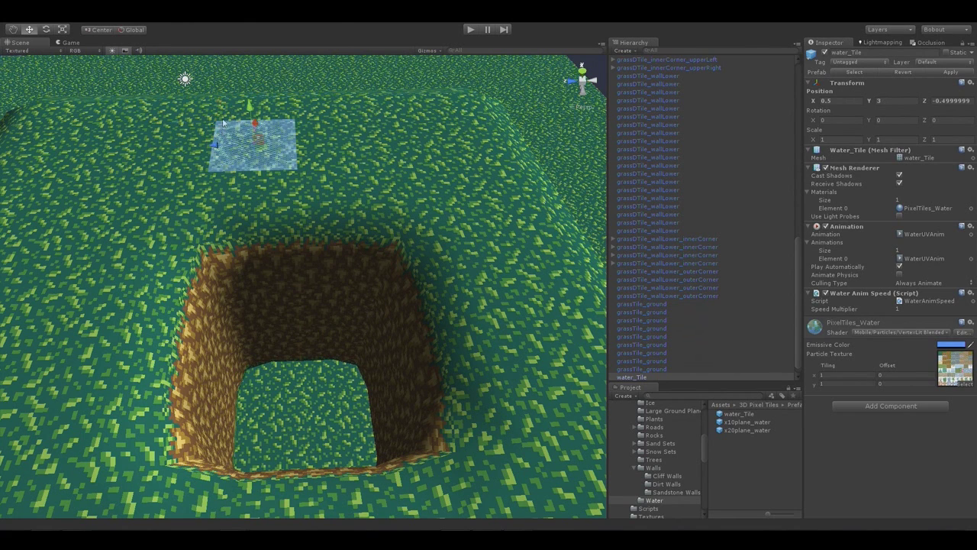
left_click_drag(261, 148, 259, 222)
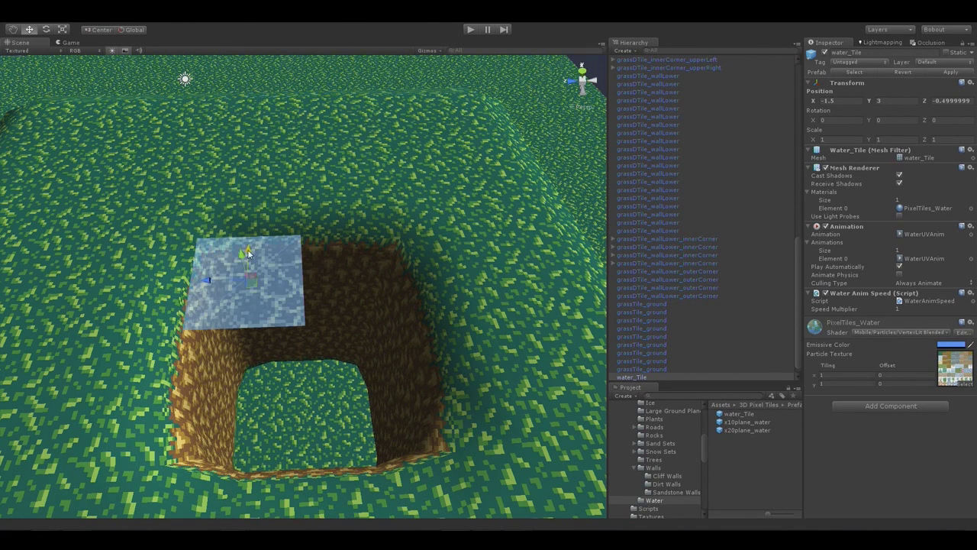
left_click_drag(246, 280, 296, 334)
Duplicate the water tile three times and grid-snap the copies at Y 2 to fill the 2x2 pit with water.
key("ctrl+d")
key("ctrl+d")
left_click_drag(348, 300, 354, 349, "ctrl")
key("ctrl+d")
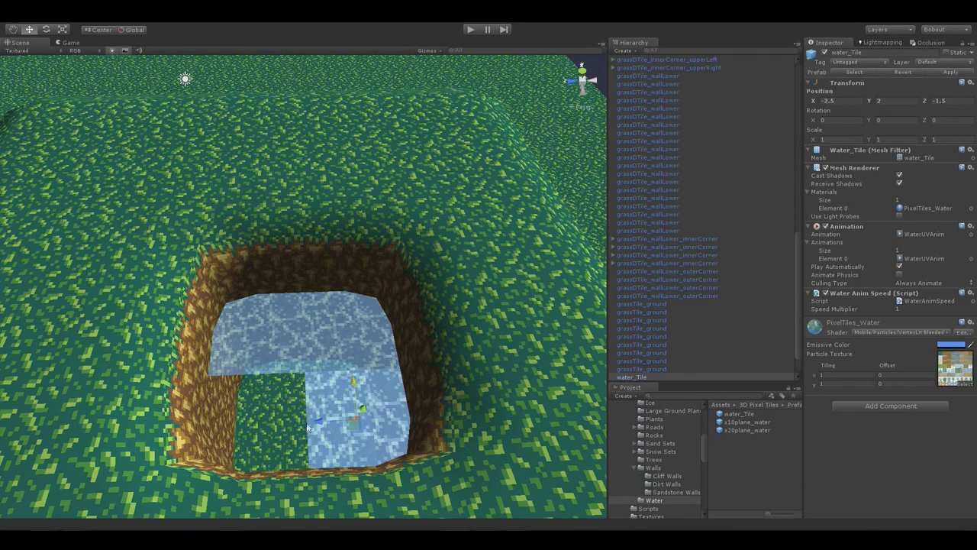
left_click_drag(286, 426, 281, 420, "ctrl")
mouse_move(359, 379)
right_mouse_down()
mouse_move(375, 345)
mouse_move(374, 373)
right_mouse_up()
key("s")
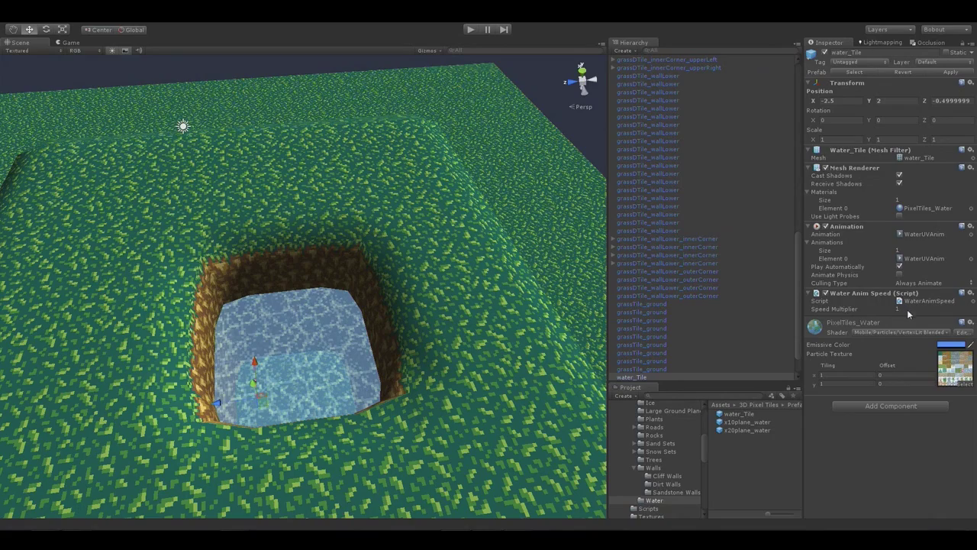
Play-test the level by steering the glowing player around the plateau wall, and stop the game.
left_click_drag(597, 346, 576, 350, "alt")
left_click_drag(509, 280, 518, 305, "alt")
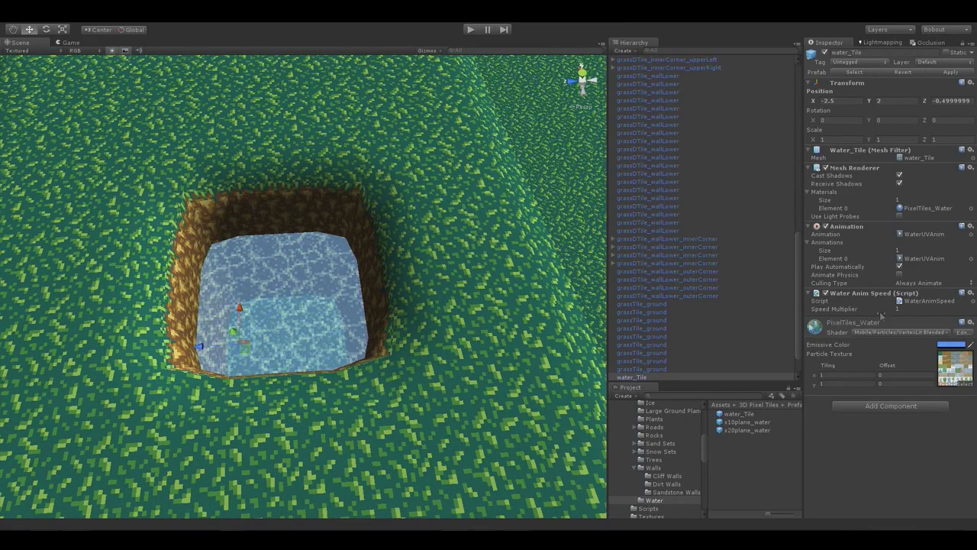
right_click_drag(543, 326, 183, 242)
key("s")
key("s")
key("d")
left_click_drag(183, 243, 374, 274, "alt")
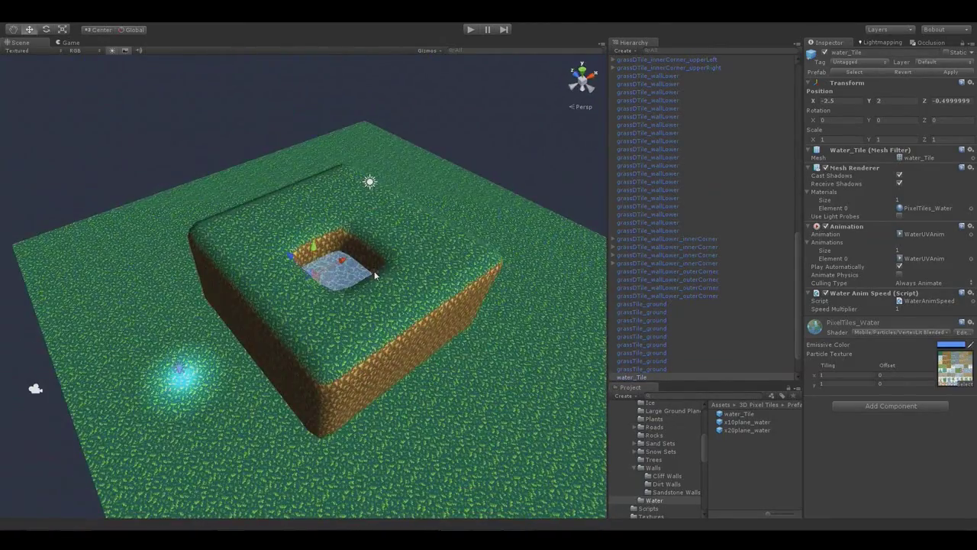
left_click(472, 29)
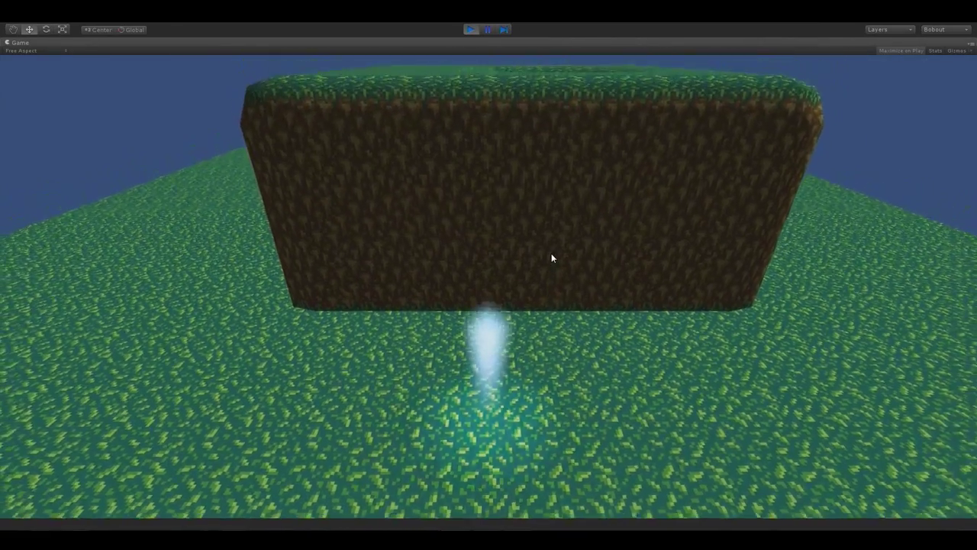
key("d")
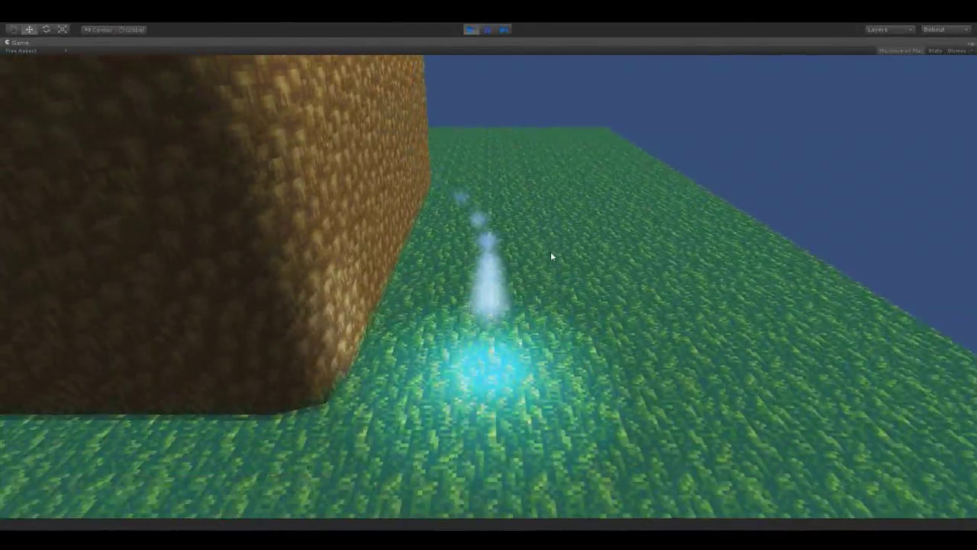
left_click(470, 29)
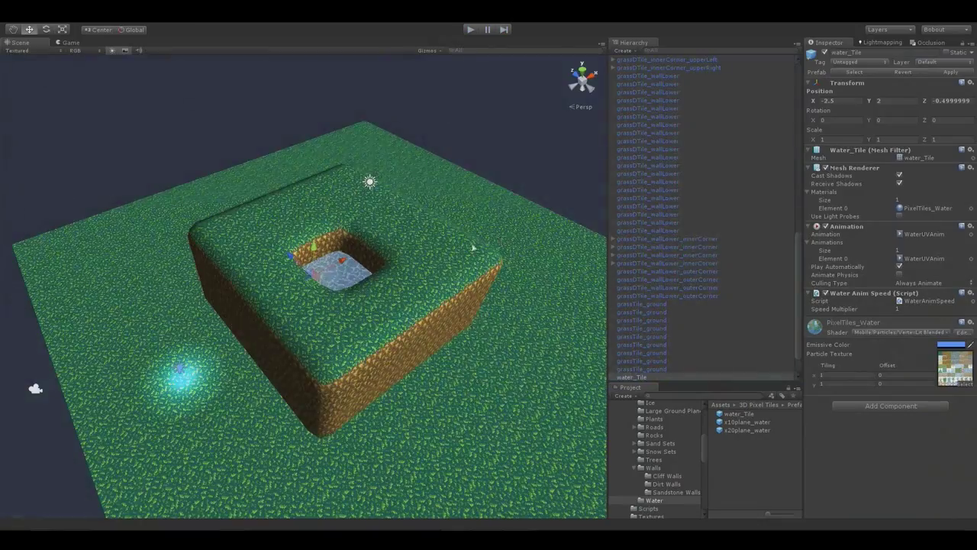
Duplicate the plateau's upper-right grass corner, the adjacent grass edge and their bottom walls, and move the copies one tile outward and one tile sideways.
right_click_drag(436, 314, 434, 339)
right_click_drag(301, 283, 543, 316)
left_click(375, 288)
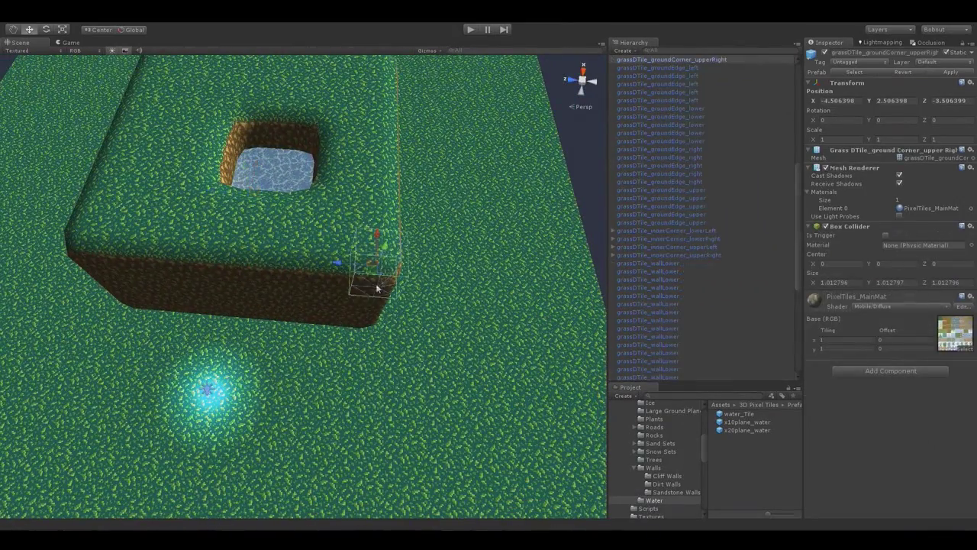
left_click(367, 323, "shift")
left_click(328, 319, "shift")
left_click(333, 254, "shift")
key("ctrl+d")
left_click_drag(351, 252, 355, 290)
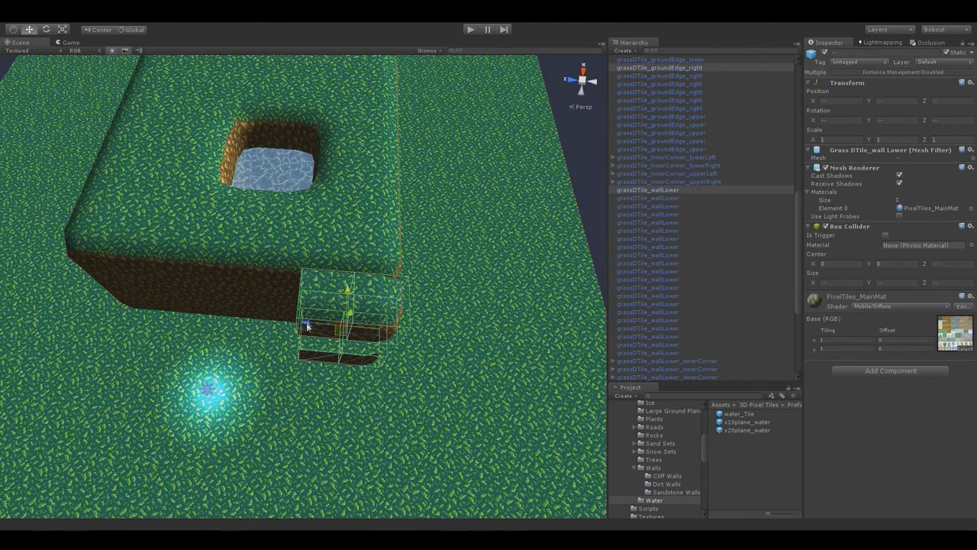
left_click_drag(306, 327, 252, 325)
Lower the copied grass corner and edge pieces one tile onto the copied bottom walls to form a ledge.
right_click_drag(413, 360, 323, 260)
left_click(200, 260)
left_click(258, 260, "shift")
left_click_drag(238, 246, 240, 284)
Duplicate the plateau's lower-right grass corner and its outer wall corner onto the ledge's open end, lowering the grass corner to about Y 1.5.
right_click_drag(248, 290, 374, 351)
left_click(272, 165)
left_click(272, 284, "shift")
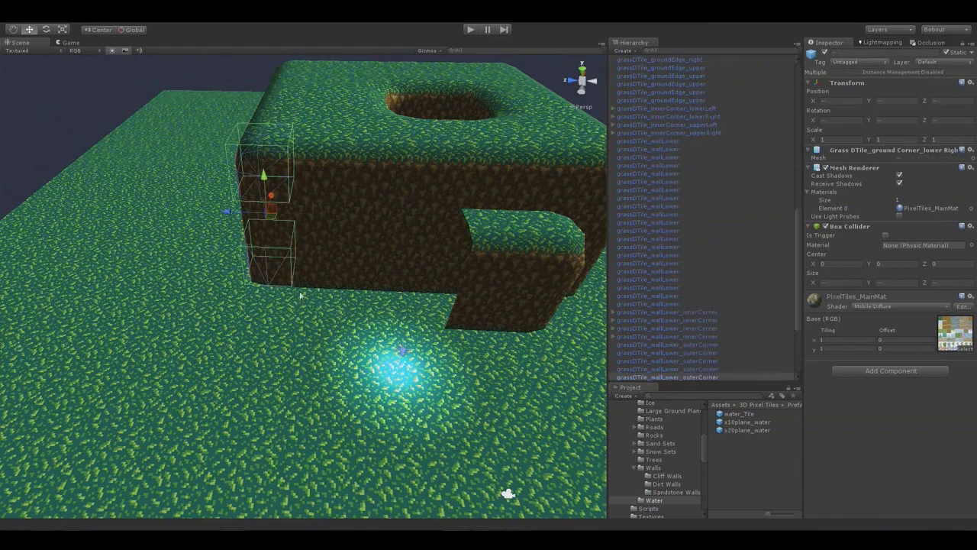
left_click_drag(277, 223, 433, 270)
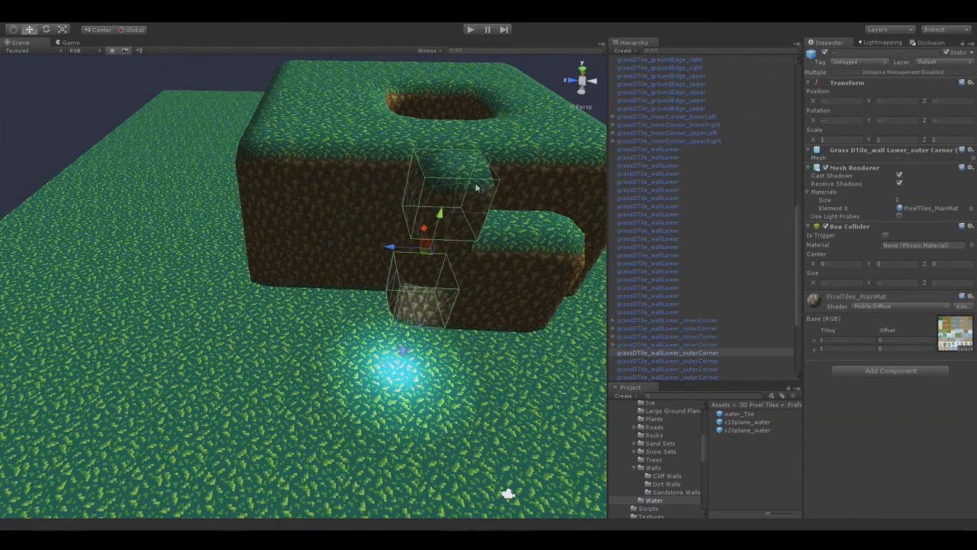
left_click(461, 203)
left_click_drag(458, 167, 461, 200)
Play-test the new ledge by jumping the player onto it and up toward the plateau, and stop the game.
left_click_drag(521, 267, 296, 384, "alt")
left_click_drag(241, 366, 550, 252, "alt")
scroll(427, 327, "down", 3)
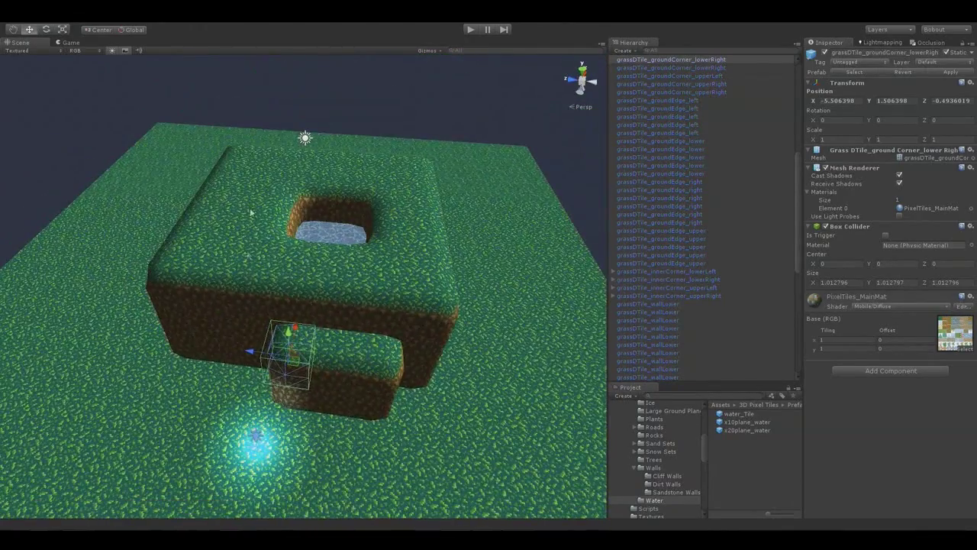
left_click_drag(399, 261, 424, 269, "alt")
left_click(473, 30)
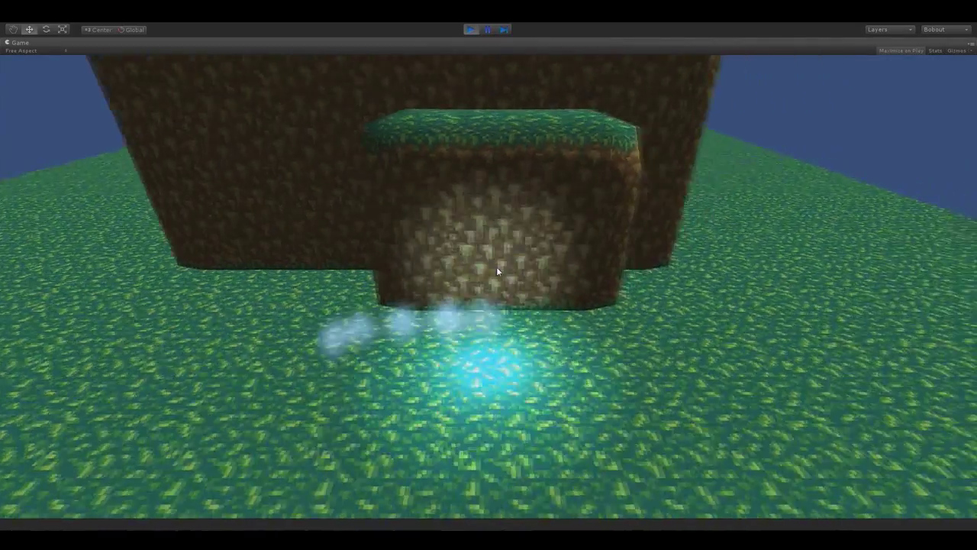
key("w")
key("space")
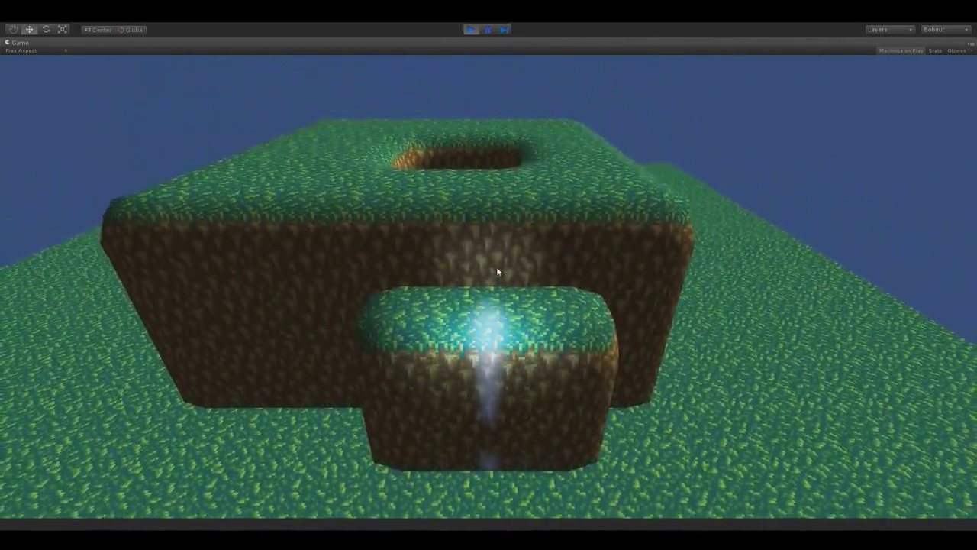
key("space")
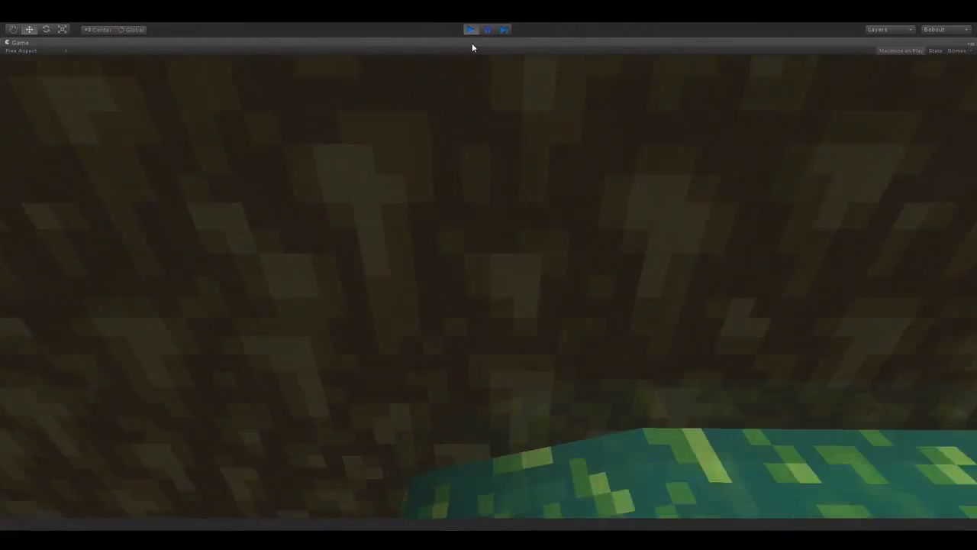
left_click(471, 30)
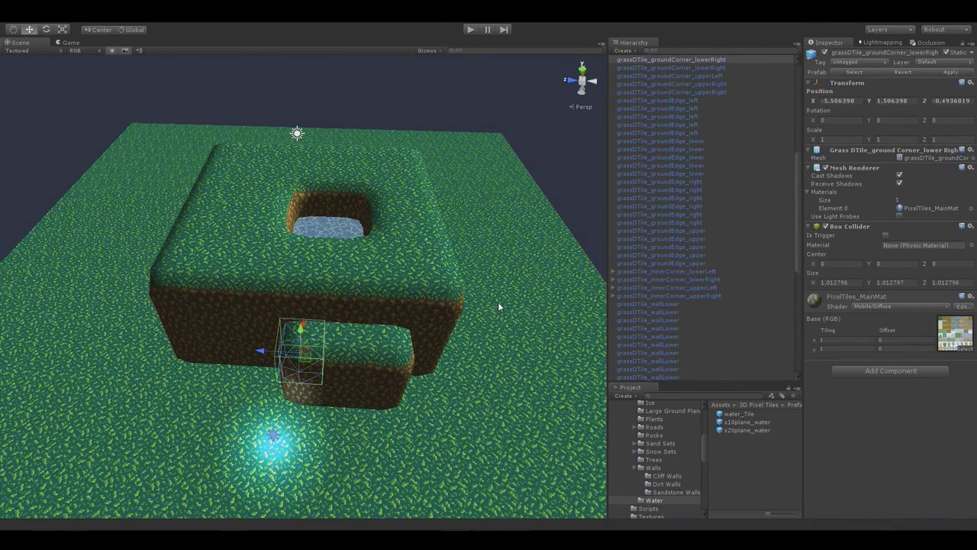
Examine the plateau, the water-filled pit and the new ledge from several angles.
left_click_drag(497, 302, 463, 289, "alt")
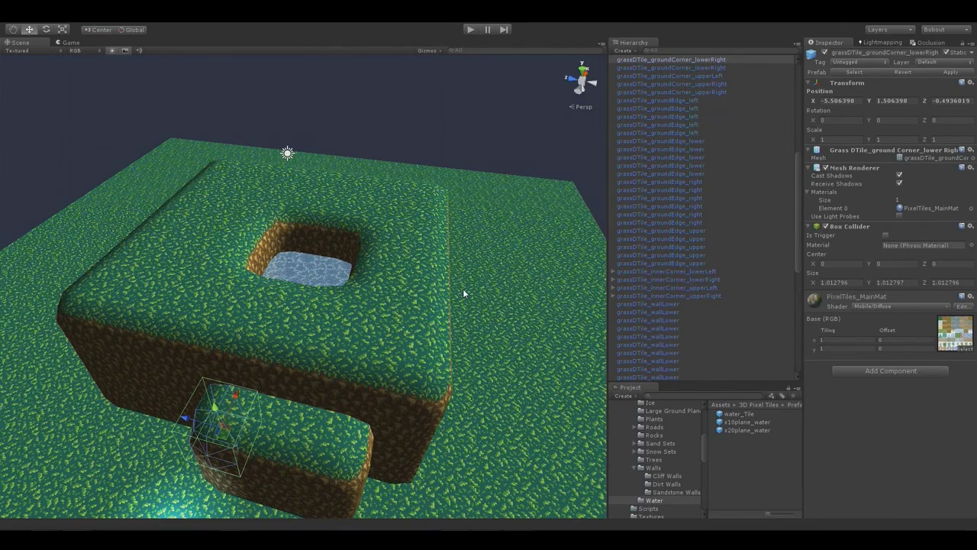
left_click_drag(460, 288, 432, 301, "alt")
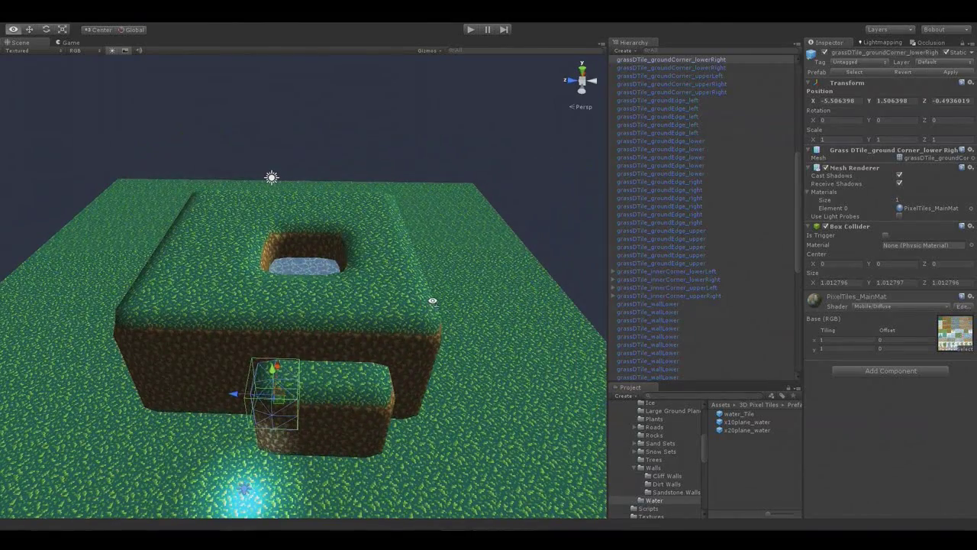
scroll(691, 455, "down", 4)
left_click_drag(525, 377, 437, 327, "alt")
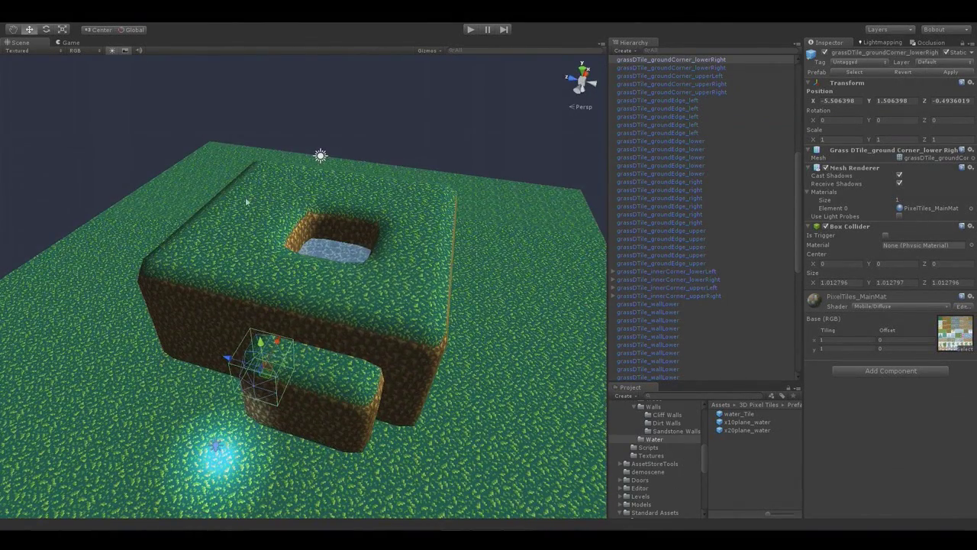
left_click_drag(246, 202, 148, 200, "alt")
left_click_drag(406, 130, 109, 185, "alt")
left_click_drag(497, 268, 496, 290, "alt")
scroll(677, 452, "up", 4)
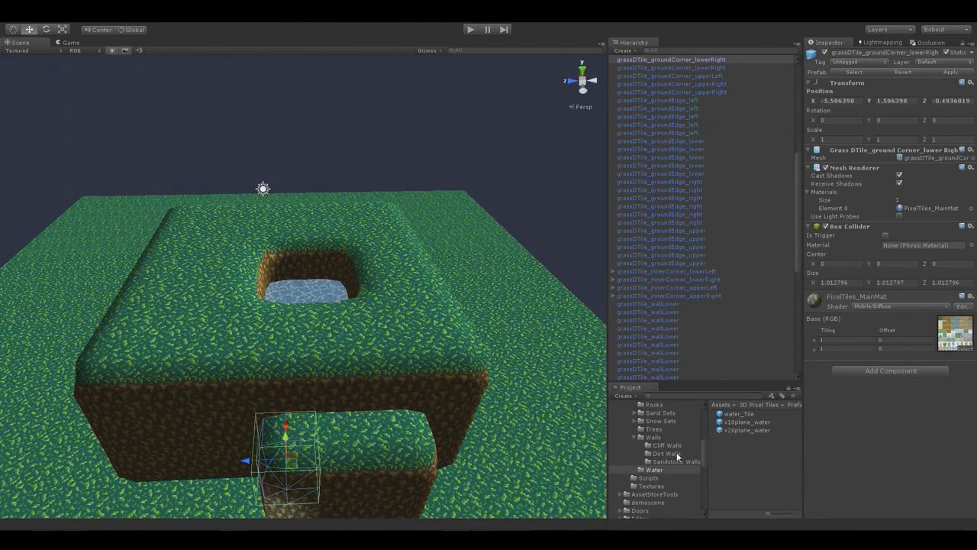
Browse the Trees prefabs folder and preview grasslands_Tree_hiPoly.
left_click(636, 467)
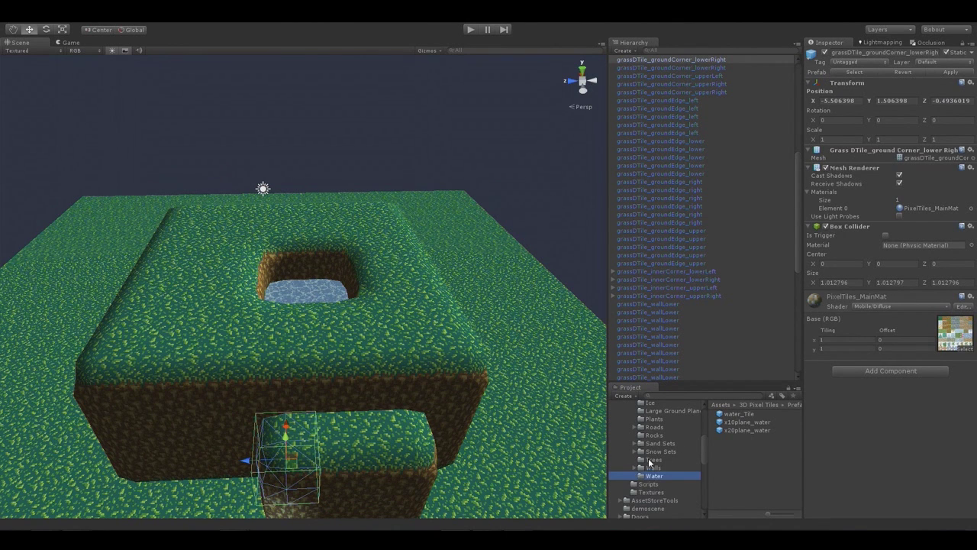
left_click(654, 459)
scroll(749, 455, "down", 2)
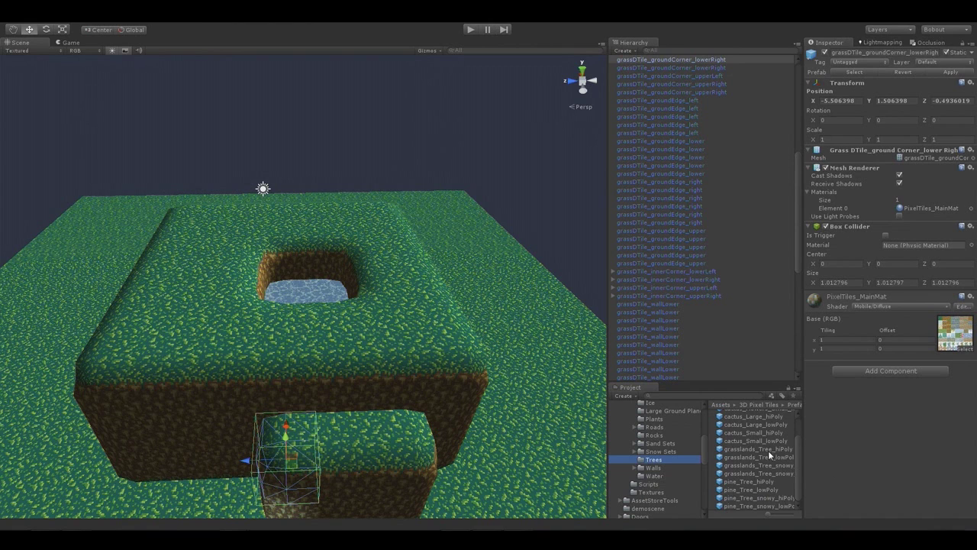
mouse_move(798, 447)
left_mouse_down()
mouse_move(797, 425)
mouse_move(798, 459)
left_mouse_up()
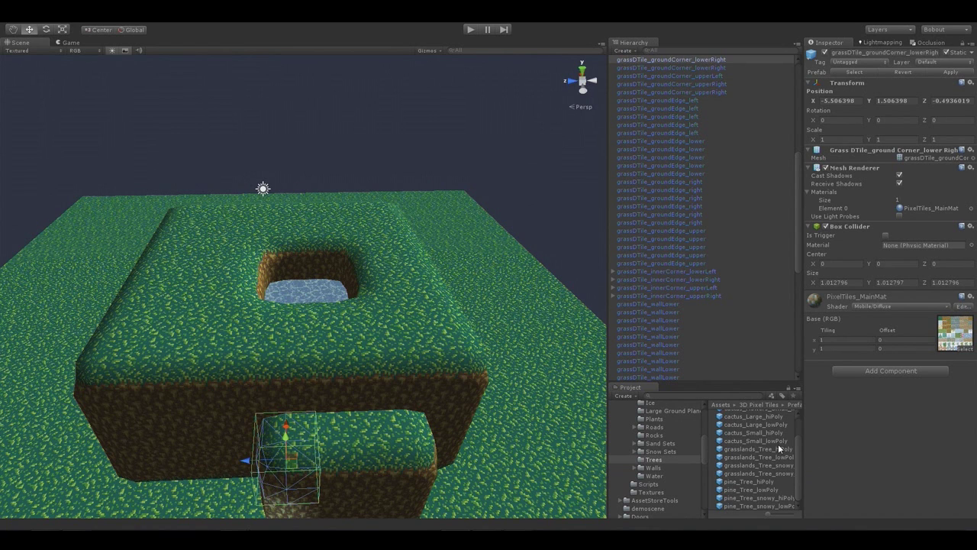
left_click(761, 464)
left_click(777, 450)
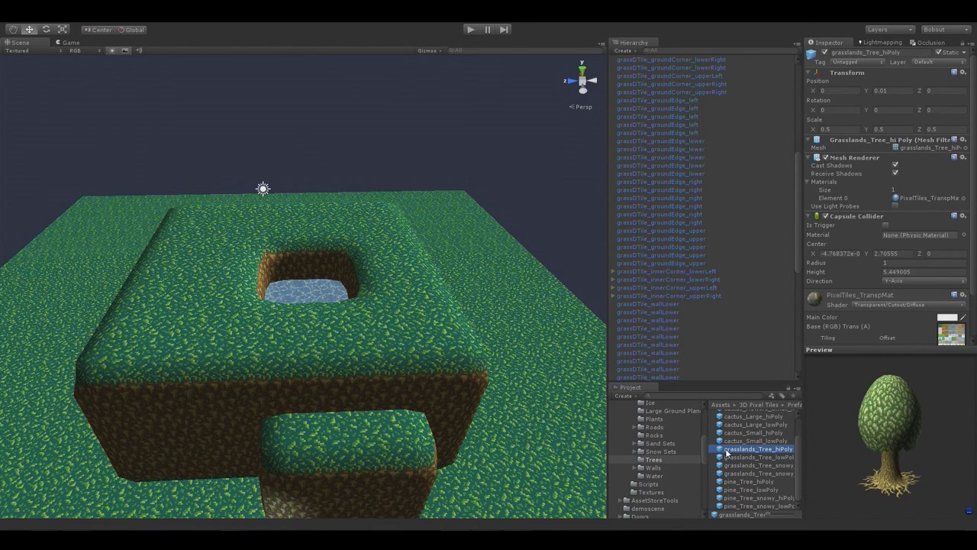
Place grasslands_Tree_hiPoly on the plateau's grass beside the pool, at about X 0, Y 3, Z 1.4.
left_click_drag(727, 452, 210, 227)
key("f")
scroll(477, 422, "up", 10)
left_click_drag(499, 450, 326, 156, "alt")
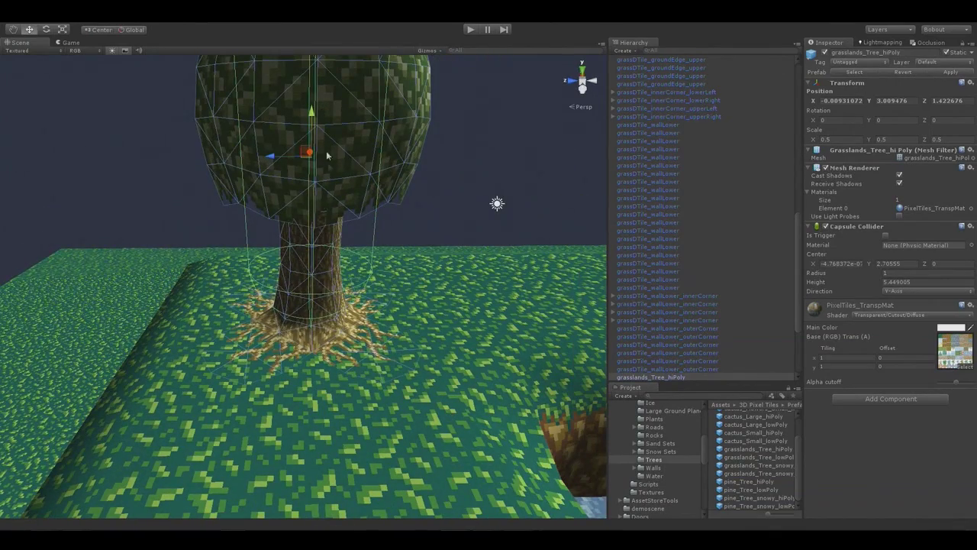
left_click_drag(311, 113, 311, 107)
key("ctrl+z")
right_click_drag(464, 322, 535, 356)
key("w")
scroll(535, 356, "down", 10)
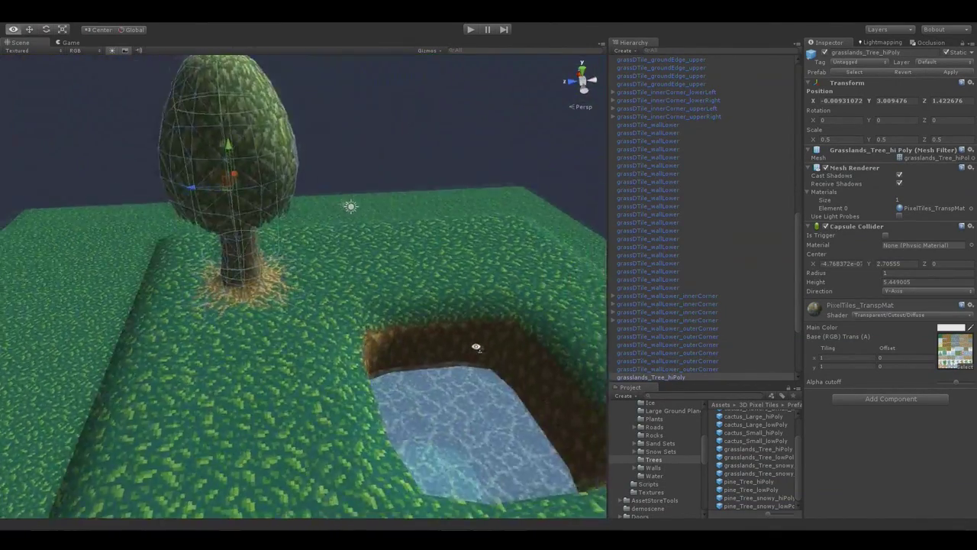
key("w")
mouse_move(471, 341)
right_mouse_down()
mouse_move(600, 327)
mouse_move(565, 330)
mouse_move(501, 359)
mouse_move(483, 352)
right_mouse_up()
key("s")
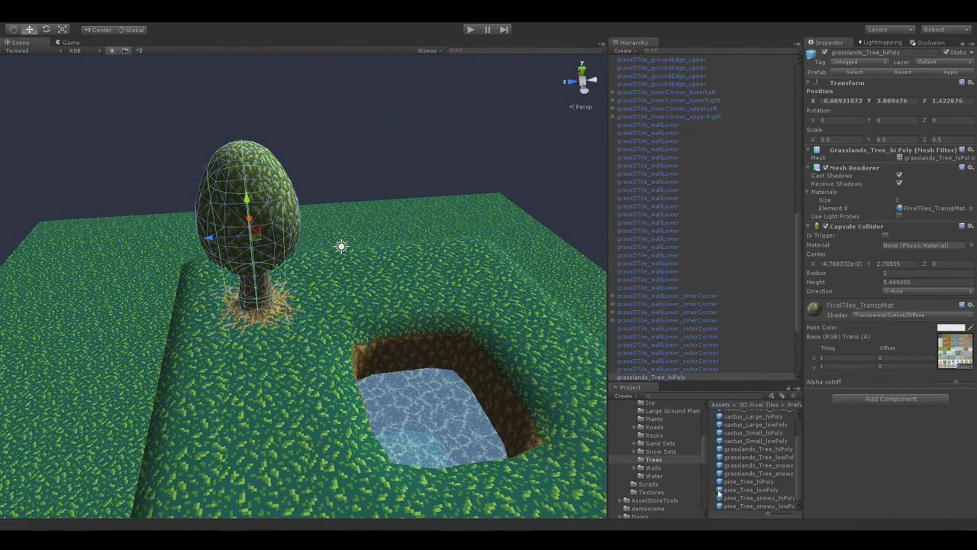
Place a grasslands_Tree_lowPoly on the plateau near X -1.7, Z 1.5 and set its Y position to 3.01.
left_click_drag(721, 457, 259, 383)
right_click_drag(260, 385, 284, 456)
key("w")
left_click_drag(248, 416, 246, 307, "alt")
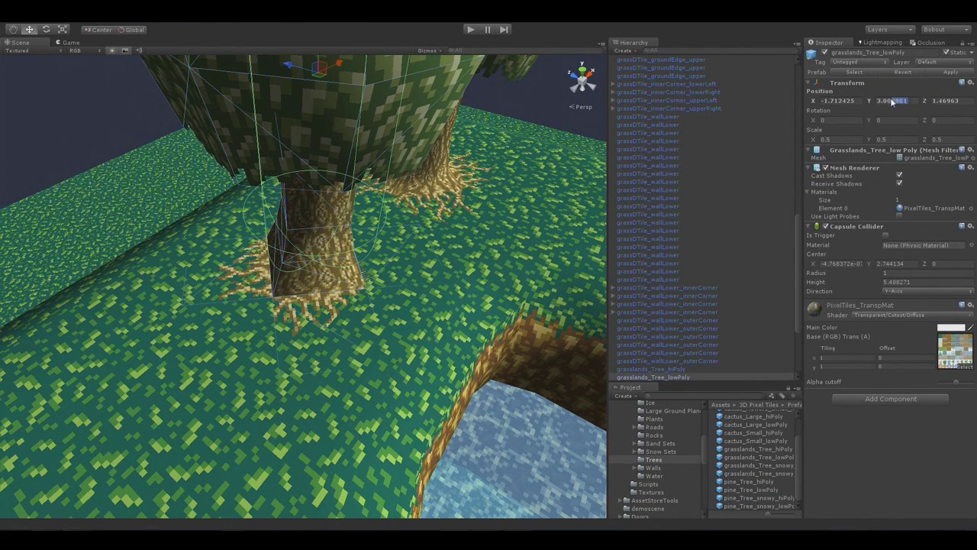
type("1")
right_click_drag(412, 317, 478, 268)
key("s")
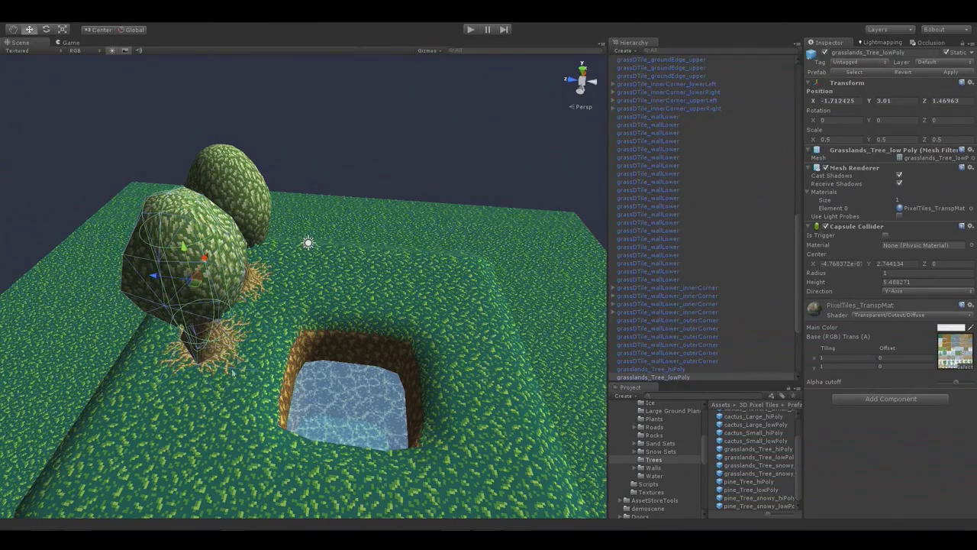
Move the low-poly tree level with the high-poly tree, to about X 0.29, Z -0.54.
left_click_drag(196, 289, 328, 229)
left_click_drag(354, 262, 466, 122, "alt")
left_click(466, 122)
key("w")
right_click_drag(489, 206, 464, 131)
key("s")
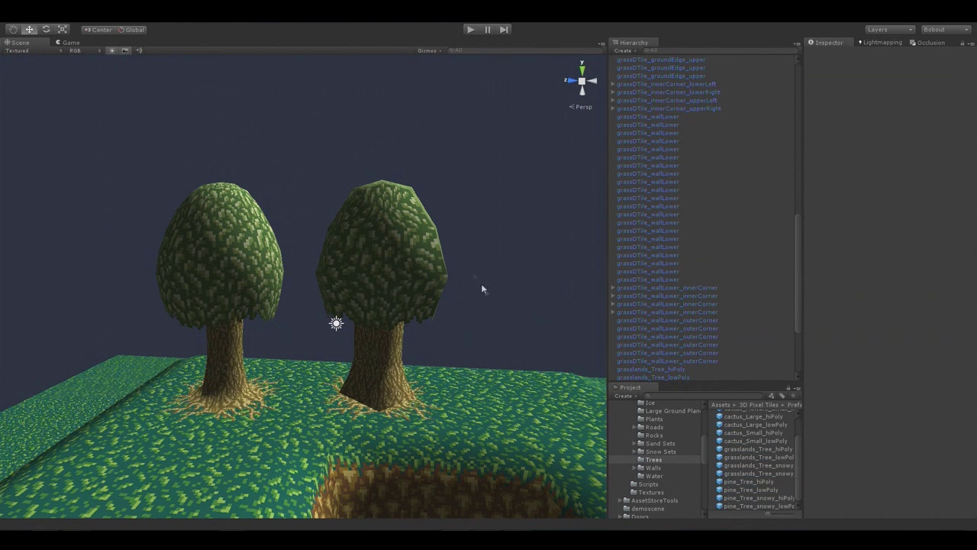
Compare the wireframes and silhouettes of the high-poly and low-poly grassland trees side by side.
left_click_drag(412, 181, 417, 203, "alt")
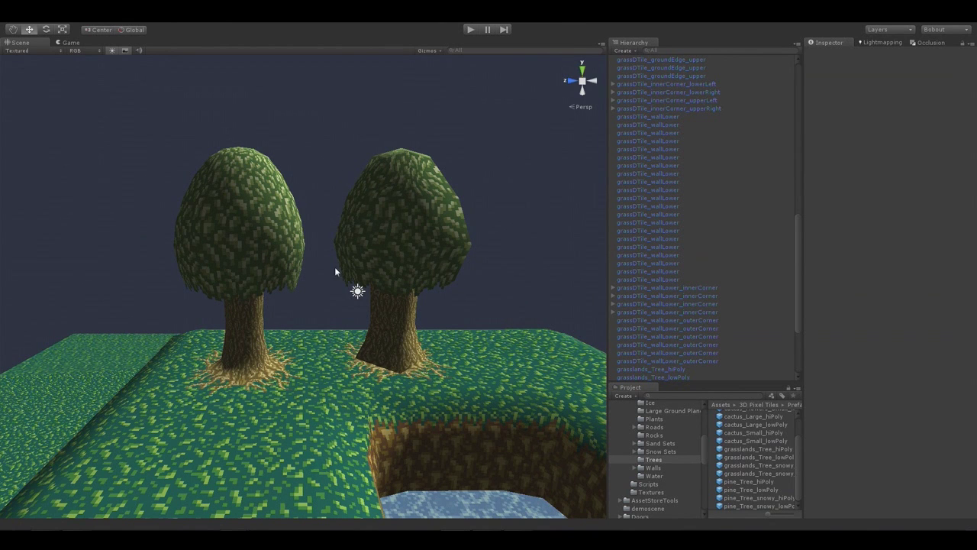
left_click(262, 235)
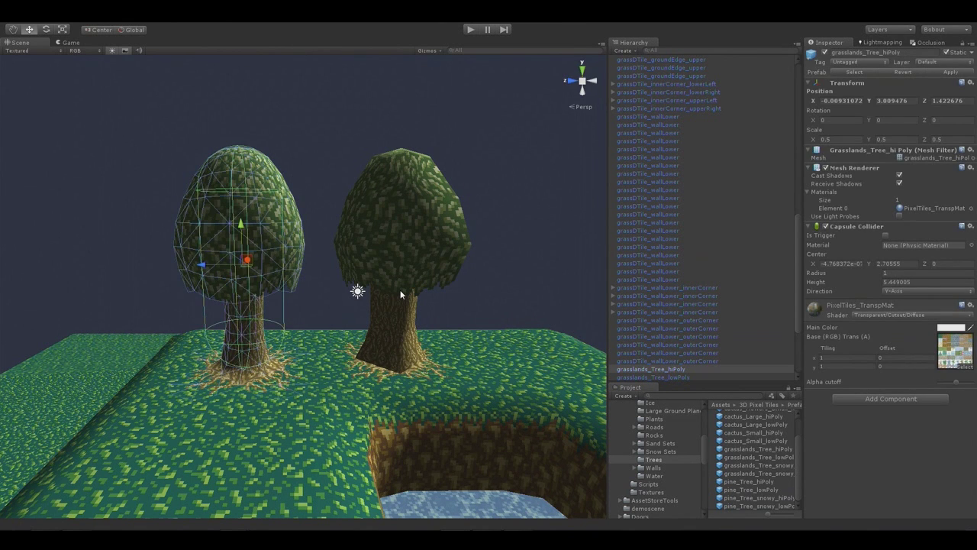
left_click(412, 234)
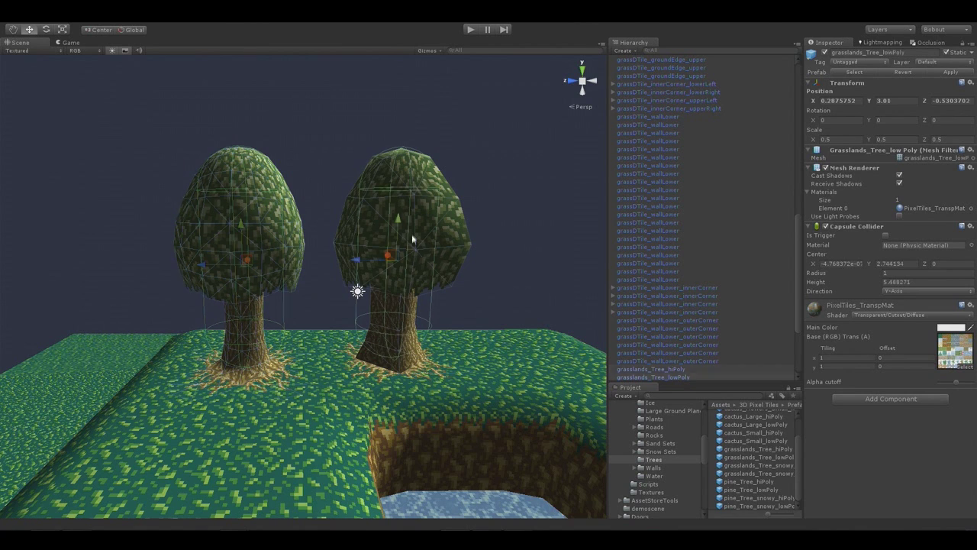
left_click(268, 248)
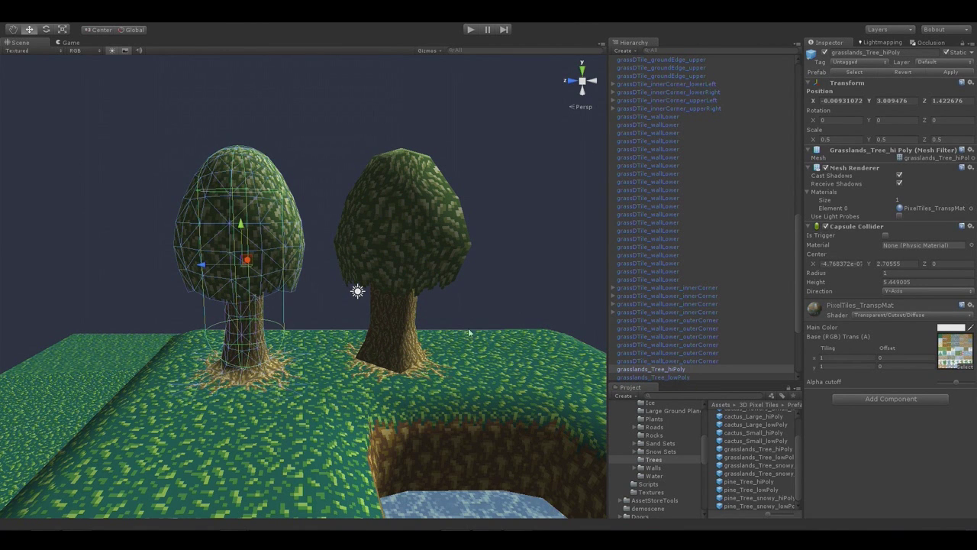
left_click(415, 261)
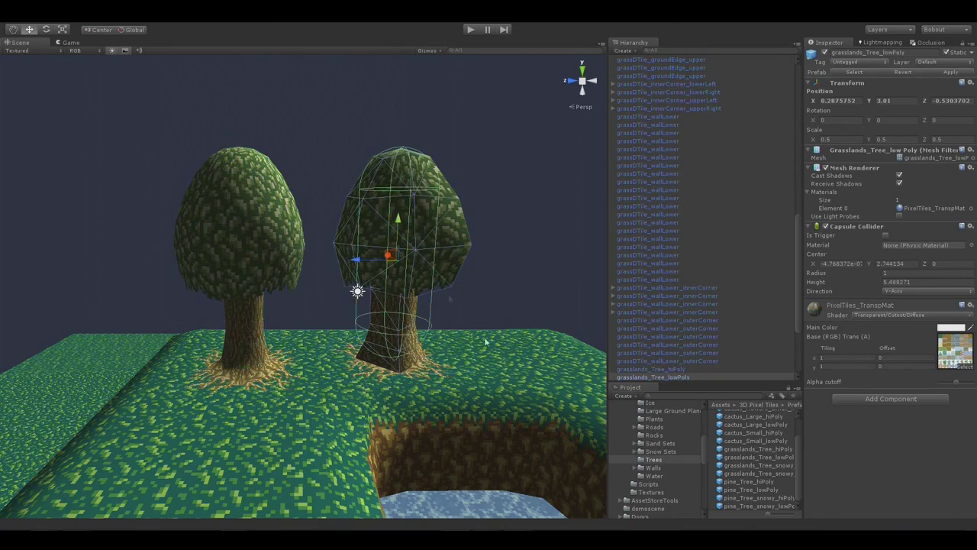
right_click_drag(487, 390, 412, 382)
middle_click_drag(412, 382, 271, 380)
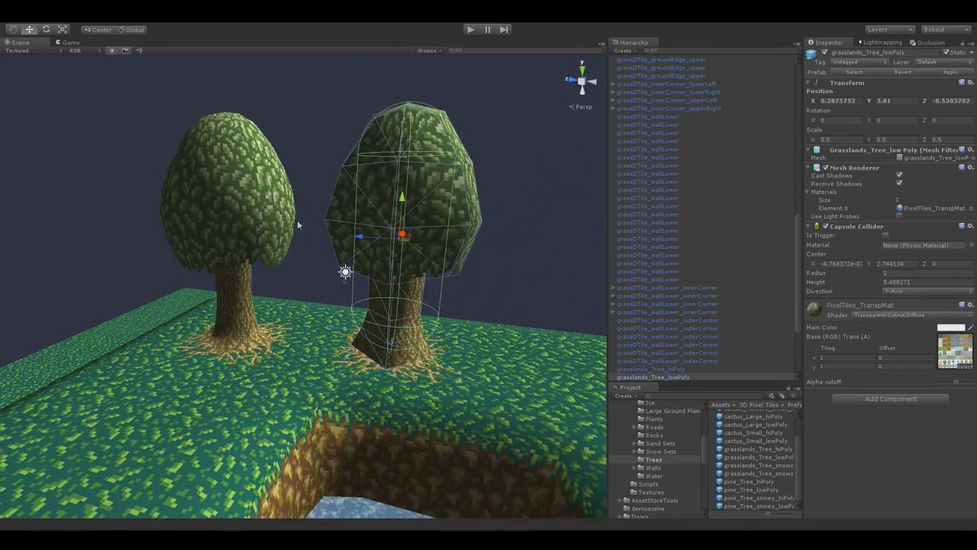
right_click_drag(477, 309, 488, 381)
Delete the low-poly tree from the plateau.
scroll(532, 390, "down", 4)
right_click_drag(442, 256, 440, 237)
key("s")
key("a")
key("Delete")
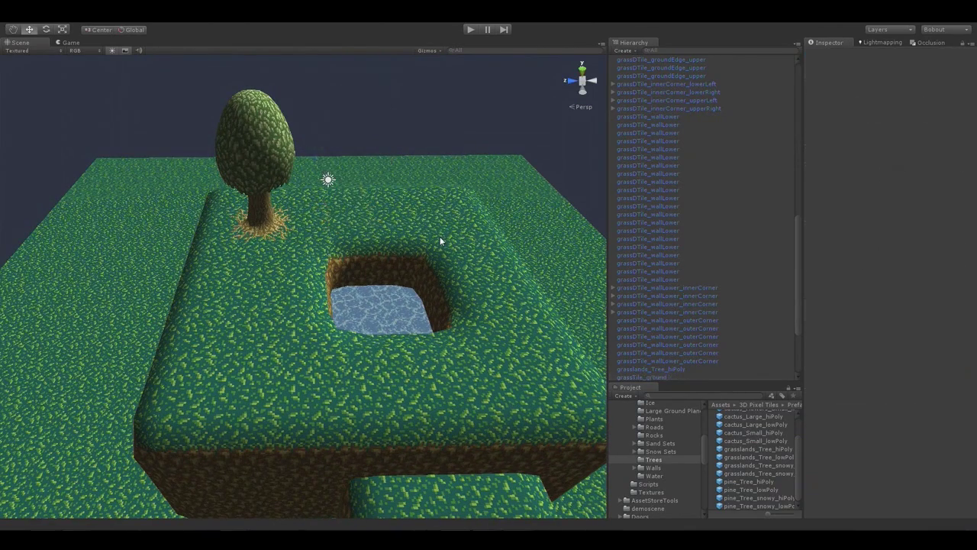
Duplicate the high-poly tree and place the copy on the plateau's front corner beside the pool, at about X -3.7, Z -2.8.
left_click(270, 160)
left_click_drag(272, 173, 574, 299)
right_click_drag(534, 336, 487, 389)
left_click_drag(487, 389, 484, 389, "alt")
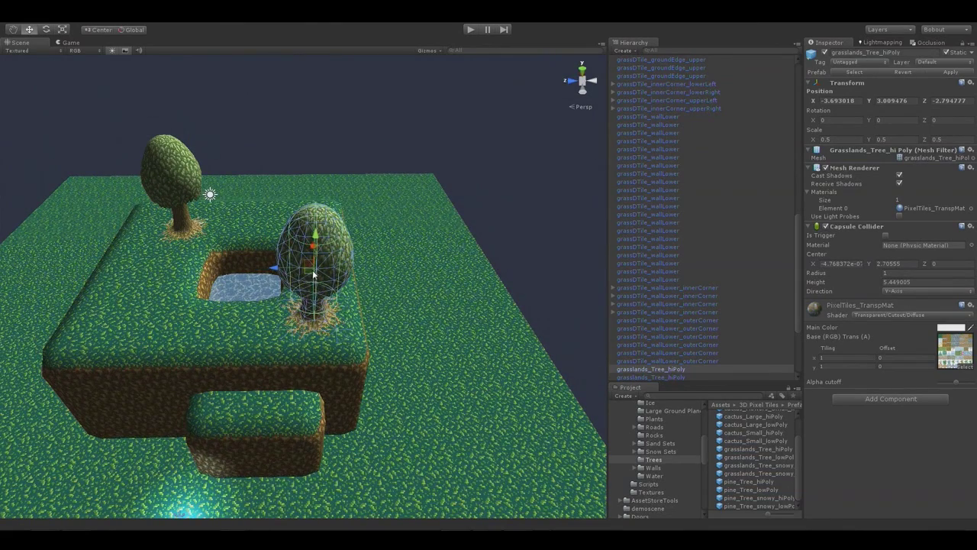
Place three more copies of the high-poly tree on the lower ground, two on one side of the ledge and one on the other.
left_click_drag(288, 271, 418, 280, "ctrl")
left_click_drag(475, 232, 402, 393, "ctrl")
key("f")
left_click_drag(407, 359, 12, 256, "alt")
key("ctrl+d")
key("ctrl+d")
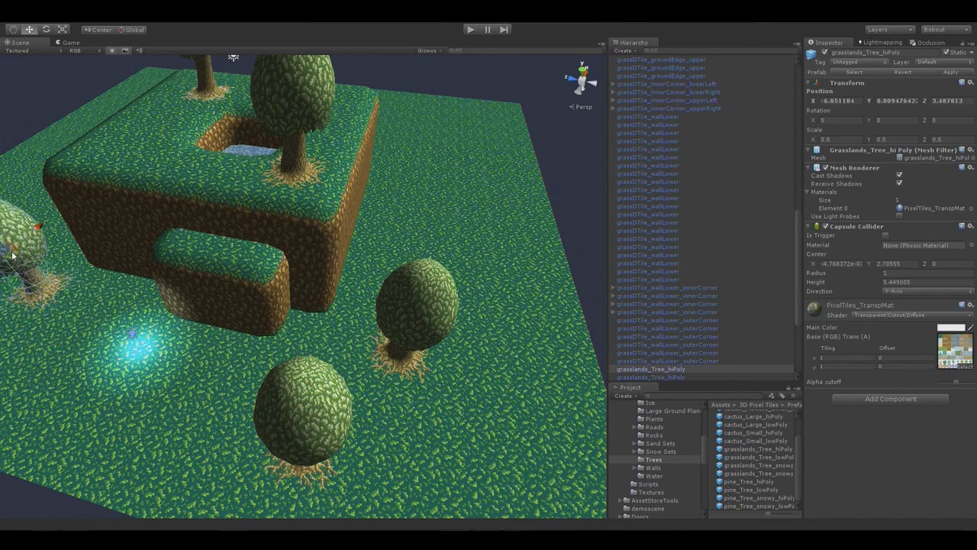
right_click_drag(241, 321, 294, 295)
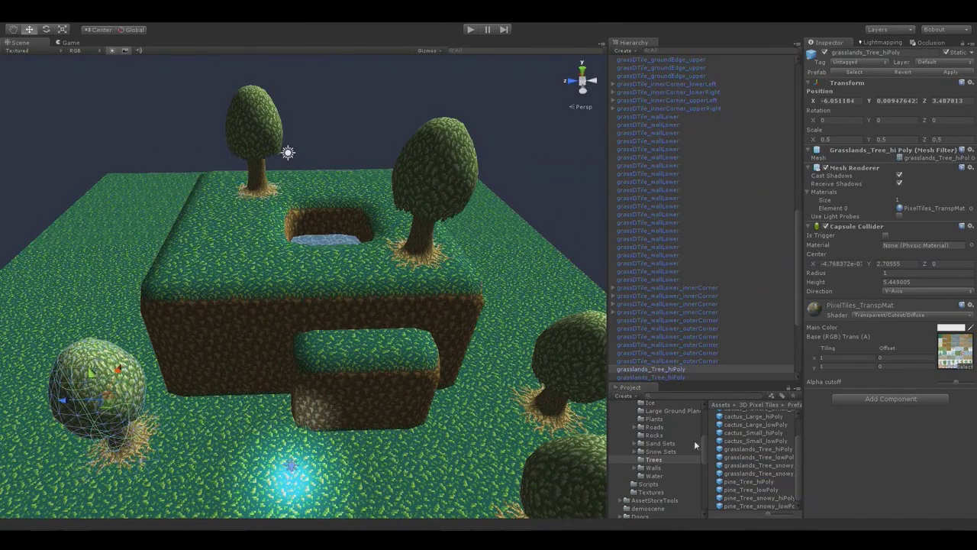
Place a leaf_Bush from the Bushes prefabs folder on the plateau between the tree and the pool, near X -2.7, Z 0.8.
scroll(696, 441, "up", 3)
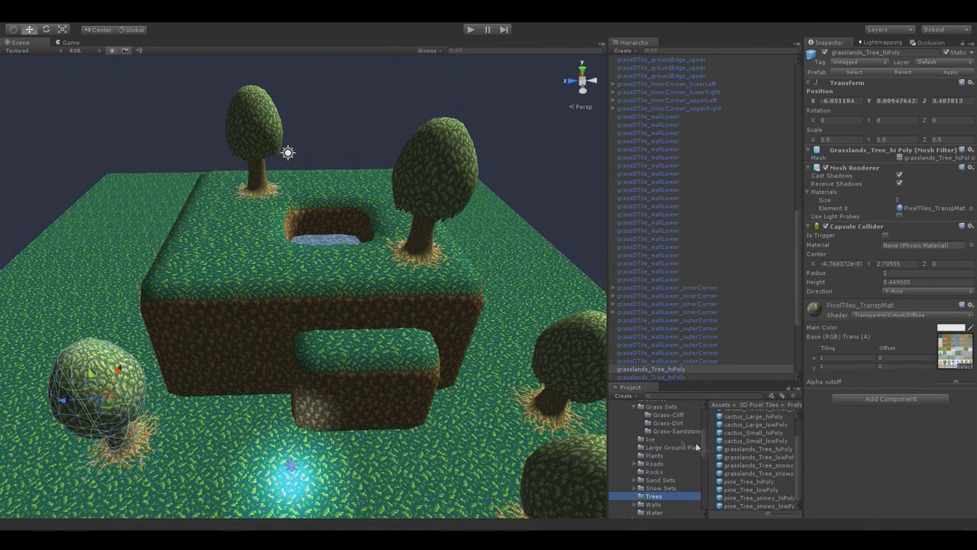
scroll(706, 438, "up", 3)
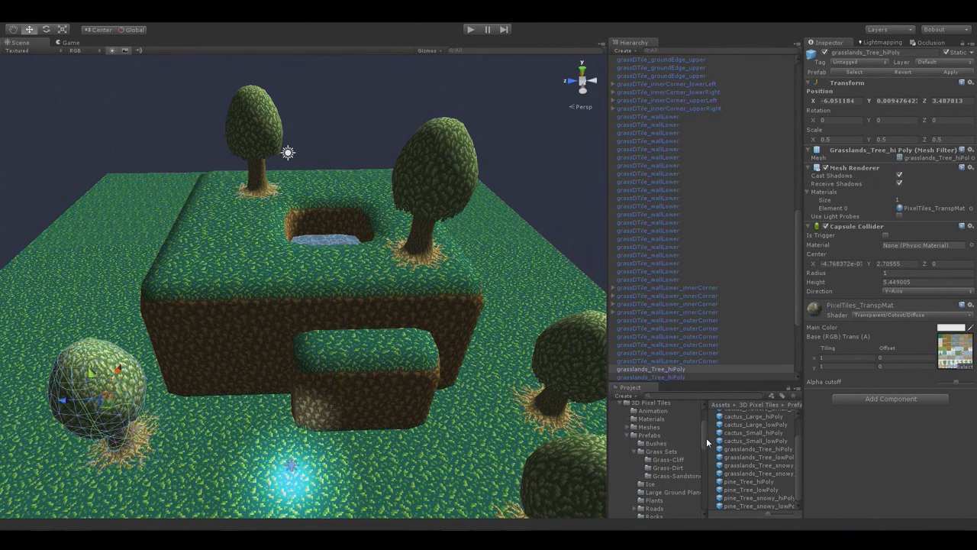
left_click(657, 438)
key("w")
right_click_drag(374, 345, 406, 354)
left_click_drag(726, 427, 461, 307)
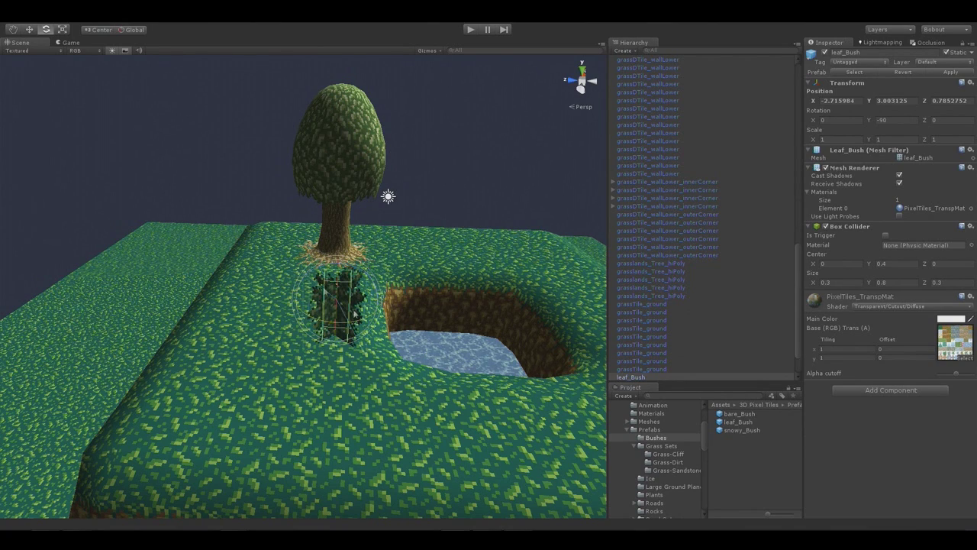
Move the leaf bush next to the rear tree's trunk near the plateau's side edge, to about X -0.98, Z 1.8.
right_click_drag(387, 344, 407, 325)
left_click(445, 208)
mouse_move(416, 368)
right_mouse_down()
mouse_move(413, 344)
mouse_move(410, 352)
right_mouse_up()
left_click(316, 384)
key("w")
left_click_drag(312, 373, 320, 419)
key("w")
mouse_move(320, 419)
right_mouse_down()
mouse_move(325, 328)
mouse_move(320, 402)
right_mouse_up()
key("s")
scroll(320, 402, "down", 5, "alt")
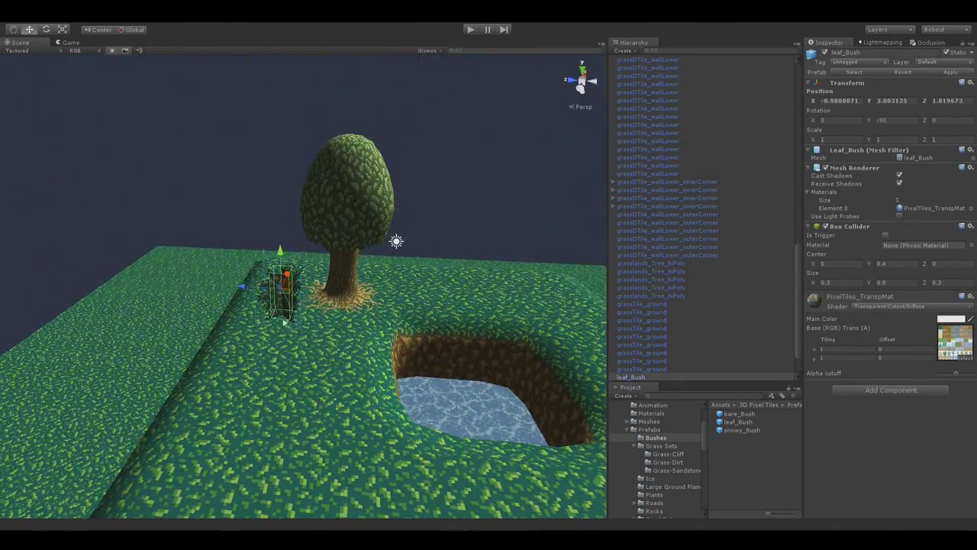
Duplicate the leaf bush twice, placing copies at about X 0.14, Z -0.19 behind the pool and X -4.1, Z -1.5 near the front tree.
left_click_drag(286, 292, 332, 281)
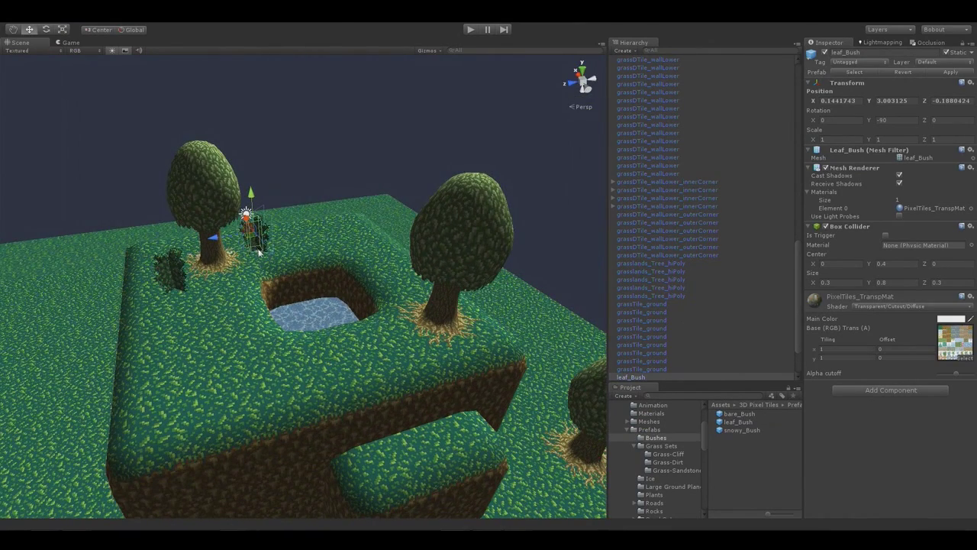
left_click_drag(252, 238, 397, 341)
right_click_drag(454, 357, 434, 357)
key("s")
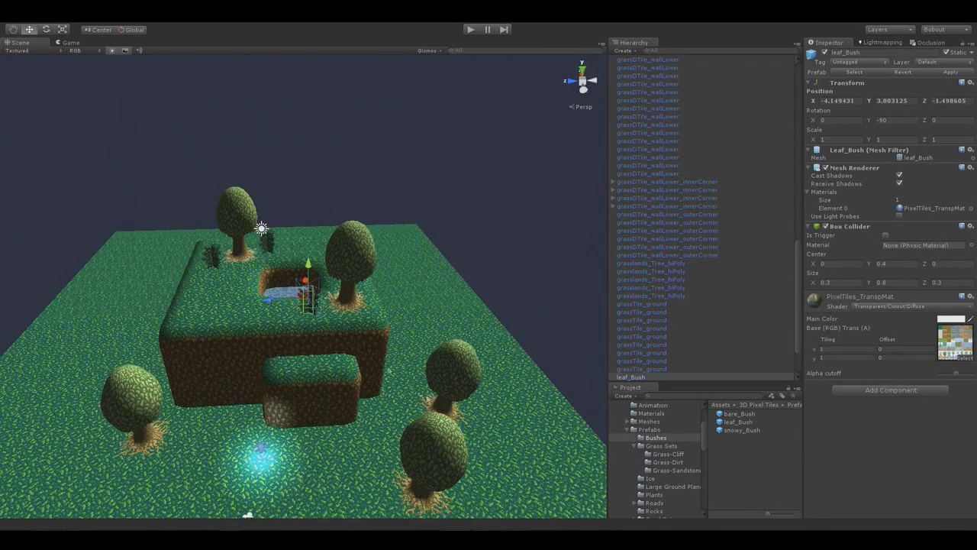
Place a plant_Green from the Plants prefabs folder on the plateau's grass at about X -3.9, Y 3, Z 1.
right_click_drag(474, 424, 465, 455)
key("w")
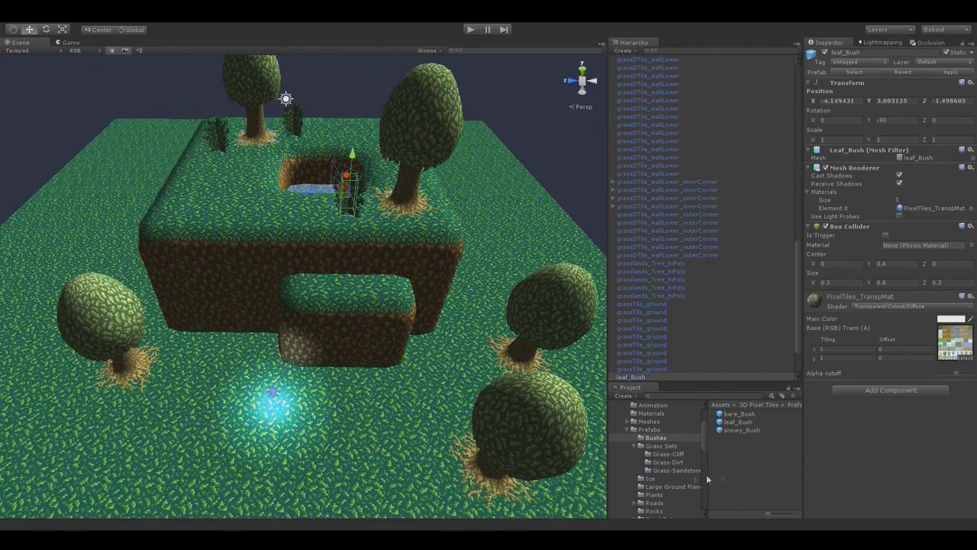
left_click(654, 494)
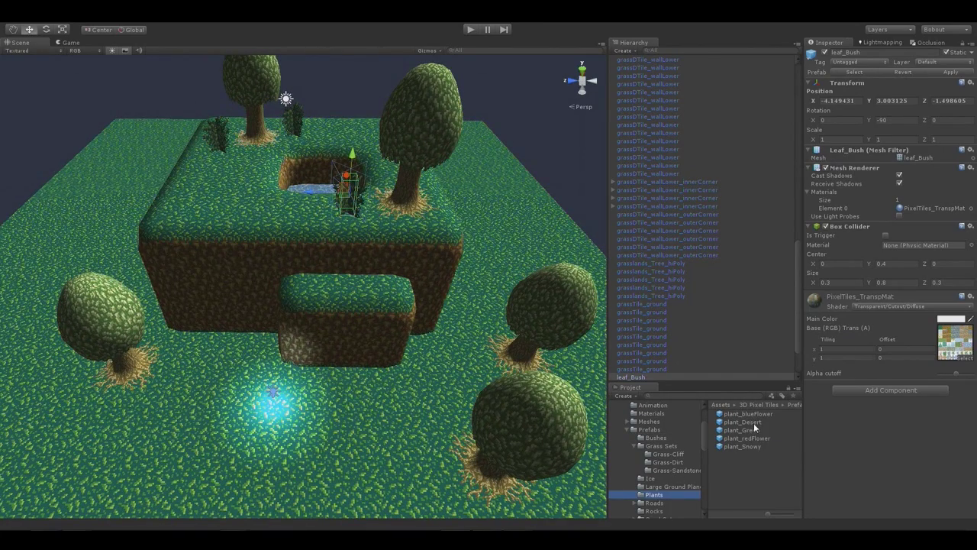
left_click(745, 431)
left_click_drag(721, 435, 197, 203)
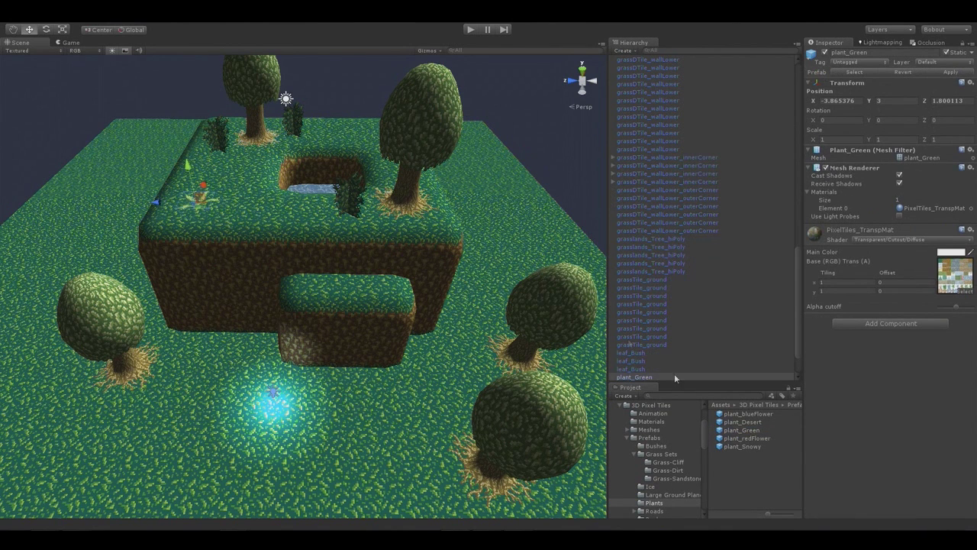
Place a plant_blueFlower and a plant_redFlower on the lower ground on either side of the glowing player.
left_click_drag(749, 425, 443, 401)
left_click_drag(722, 442, 216, 382)
left_click_drag(401, 362, 427, 366, "alt")
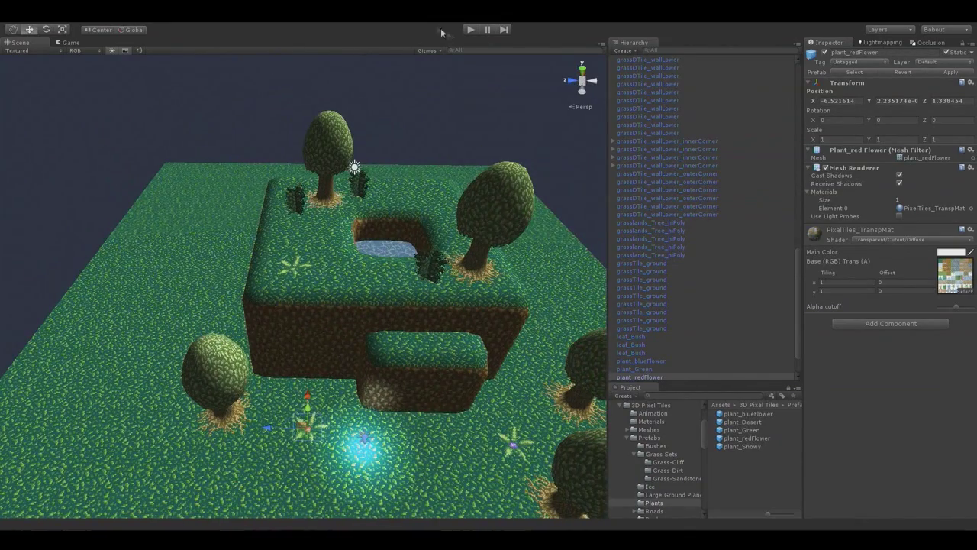
Play-test the decorated scene by moving the player around the plateau among the trees and bushes, and stop the game.
left_click(470, 29)
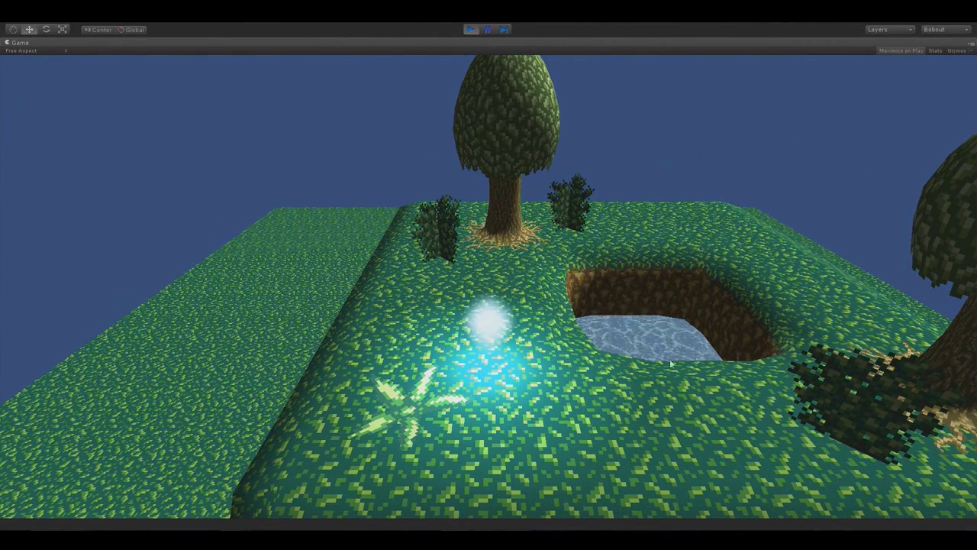
key("d")
key("w")
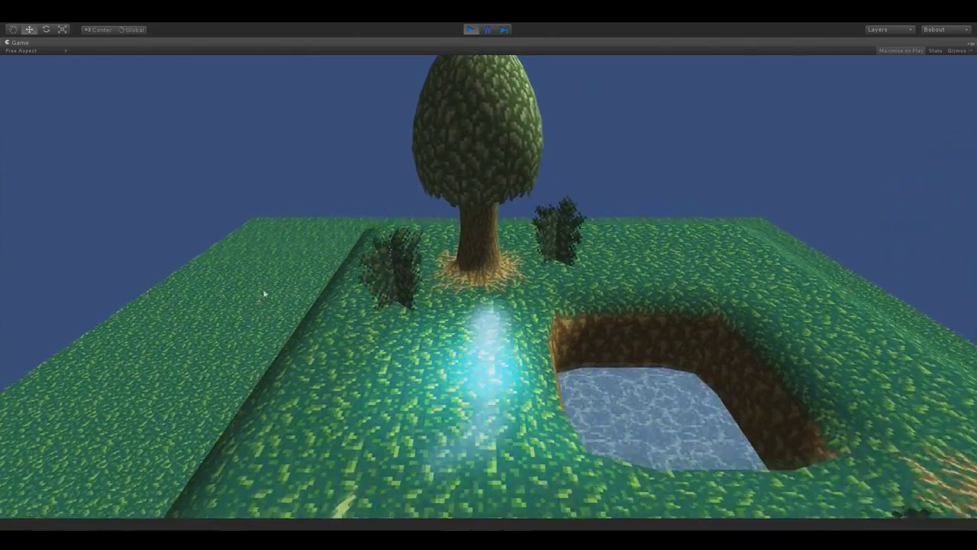
key("s")
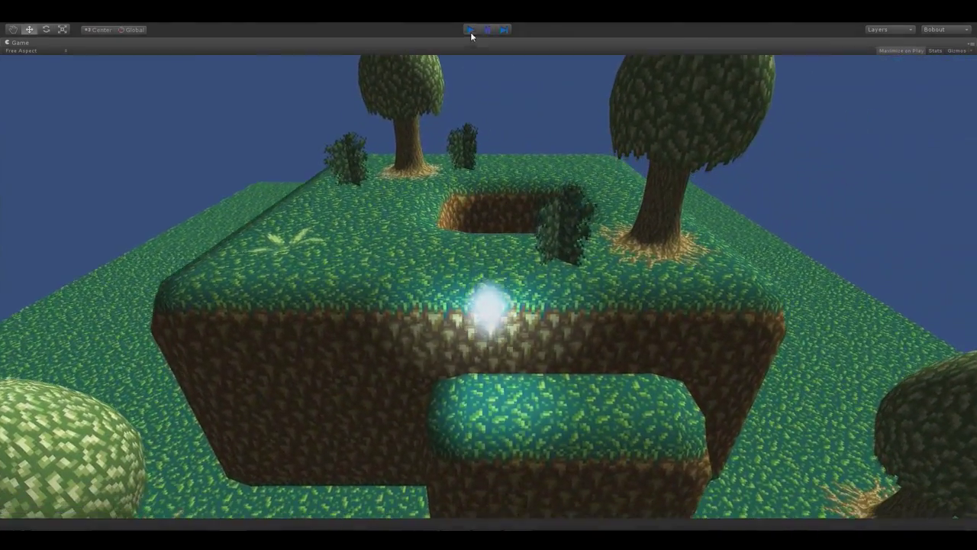
left_click(470, 30)
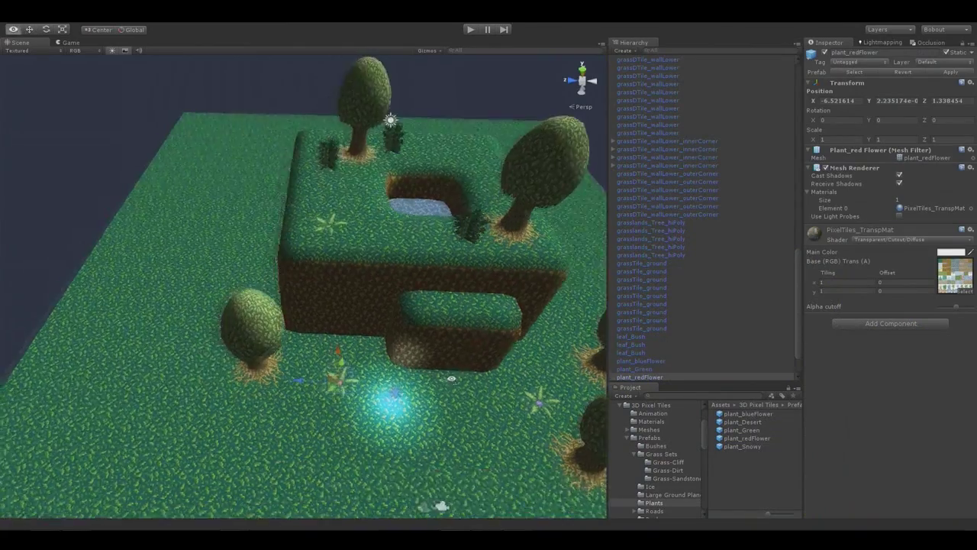
Browse the Rocks prefabs folder and preview the large, medium and small rock variants.
left_click_drag(705, 444, 705, 452)
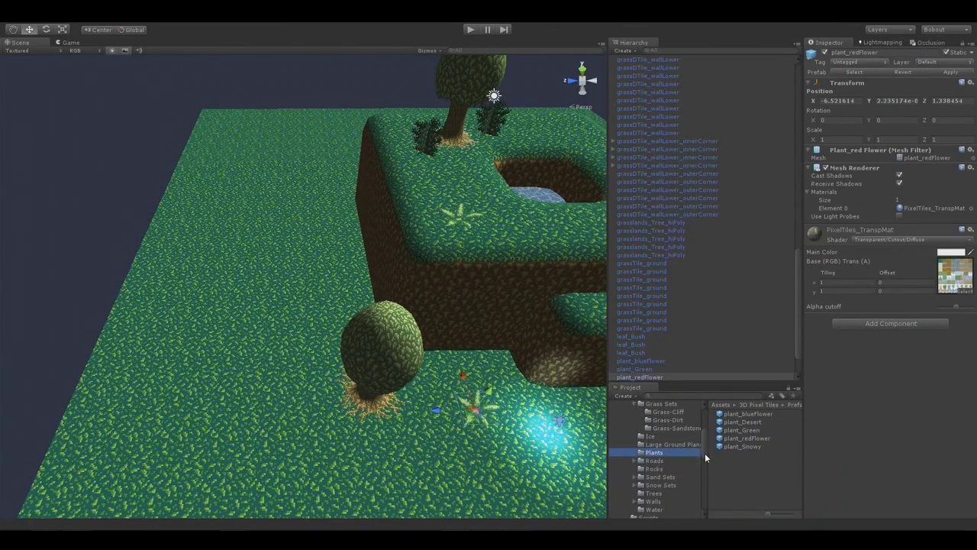
left_click(634, 460)
left_click(655, 485)
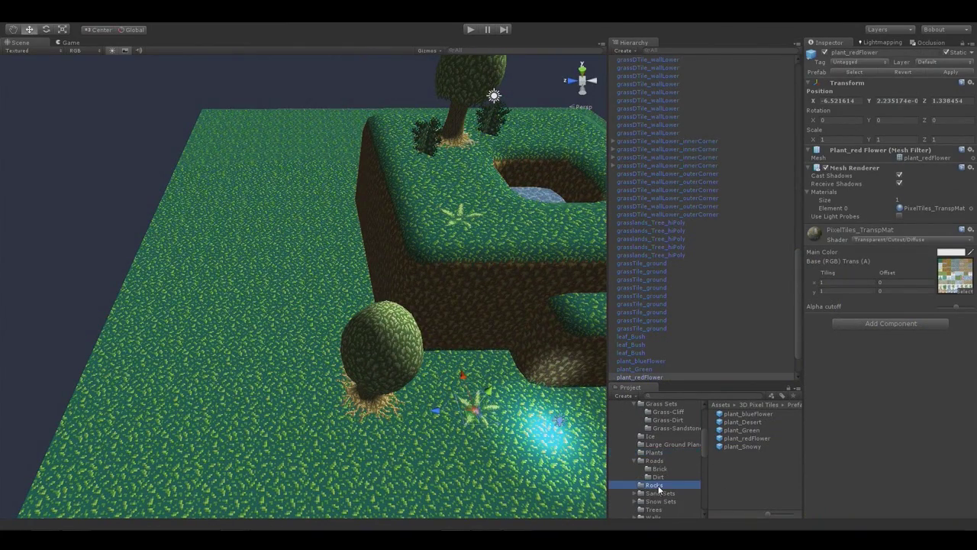
left_click(745, 416)
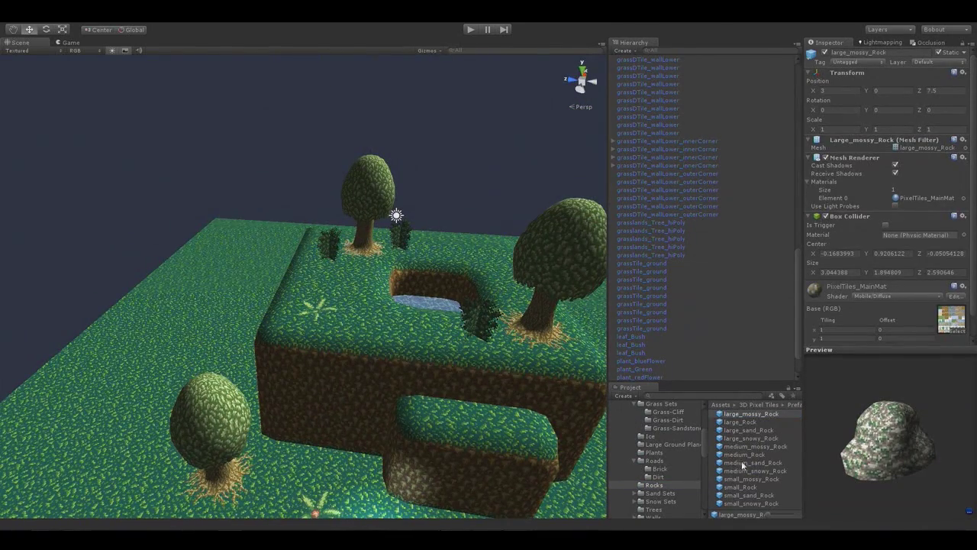
left_click(744, 463)
left_click(747, 455)
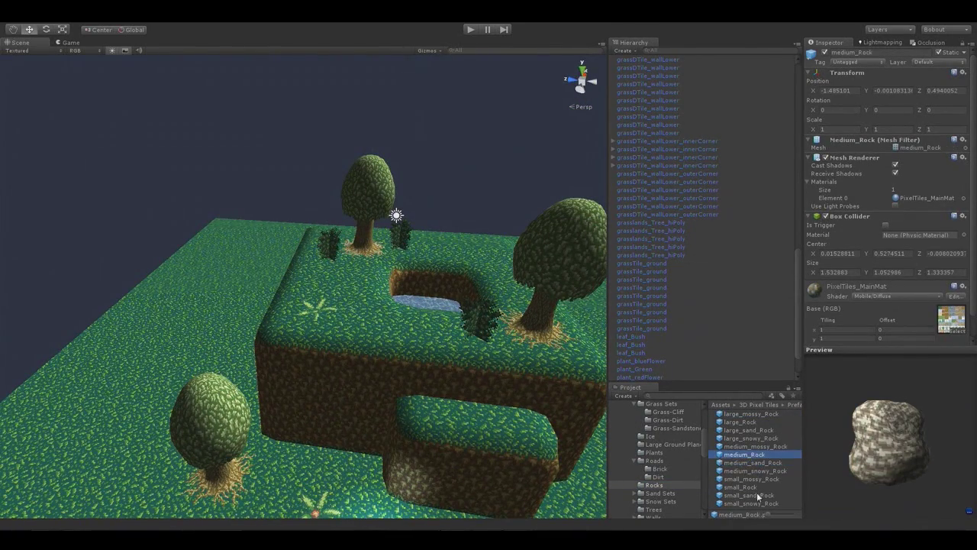
left_click(772, 463)
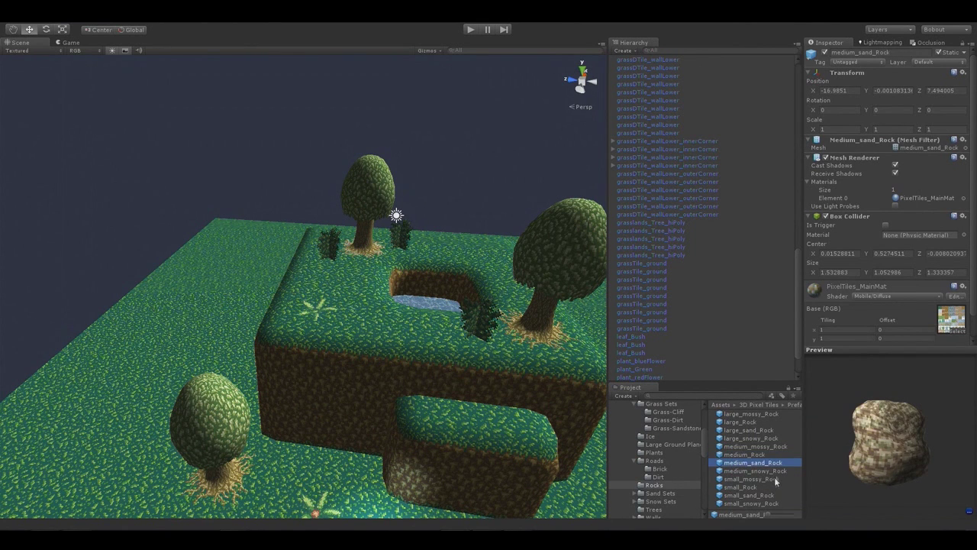
left_click(777, 469)
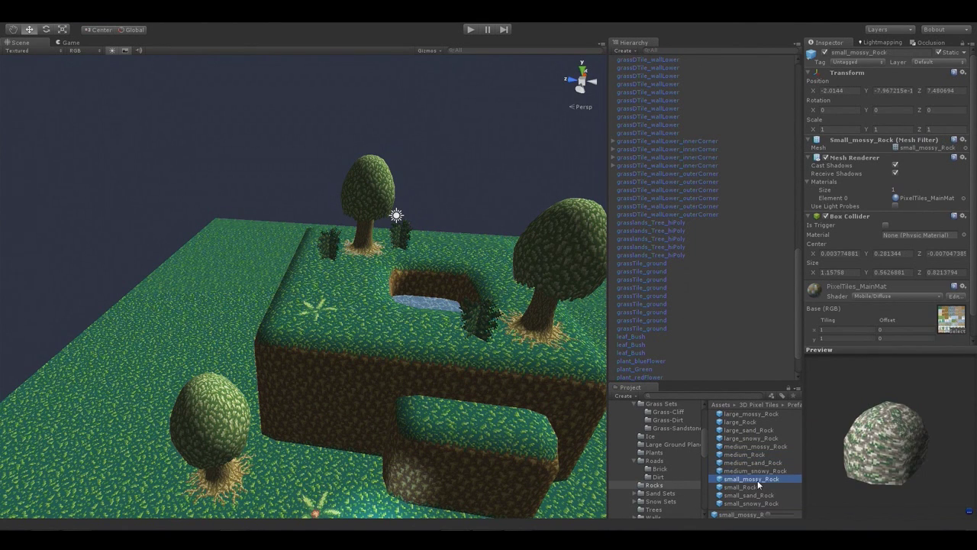
Place a medium_Rock on the plateau between the green plant and the rear bush, at about X -2.4, Y 3, Z 1.3.
left_click(740, 456)
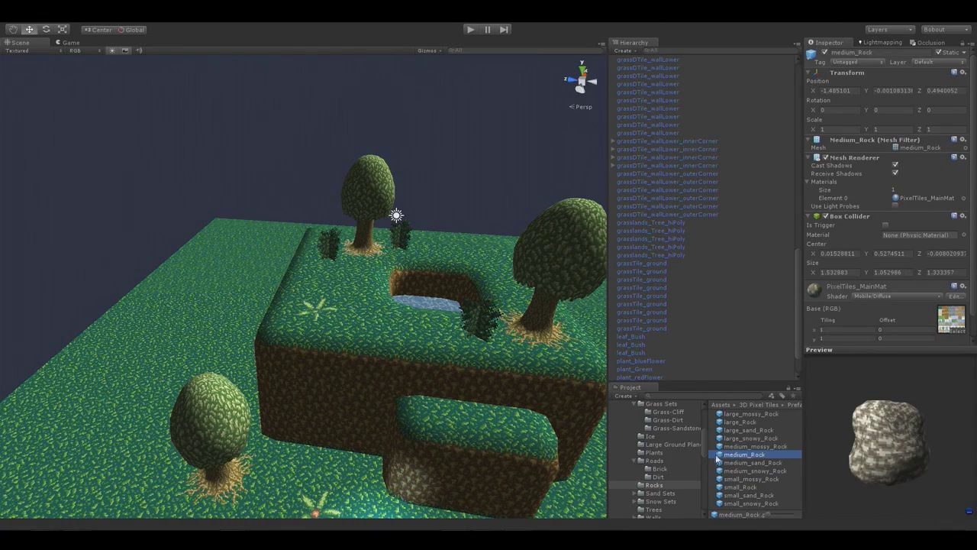
left_click_drag(703, 448, 344, 292)
key("w")
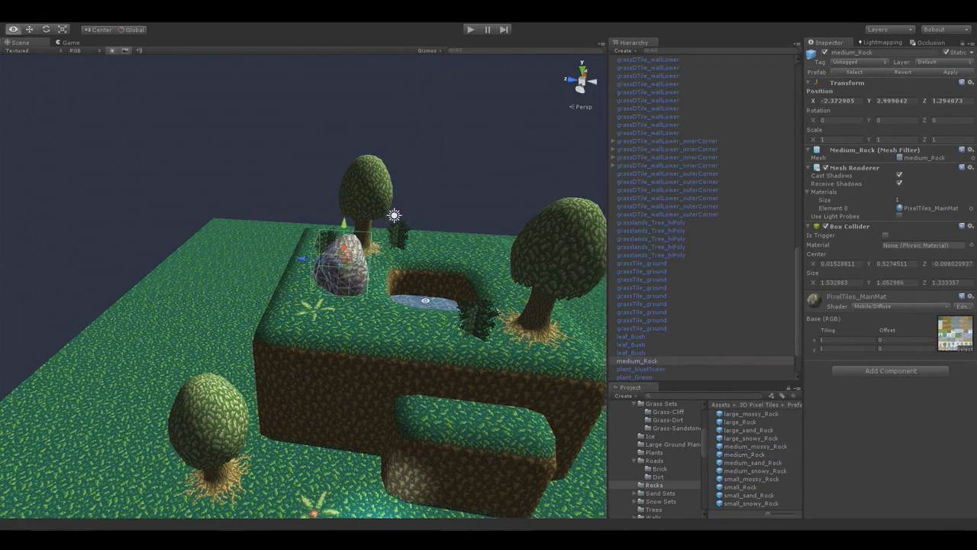